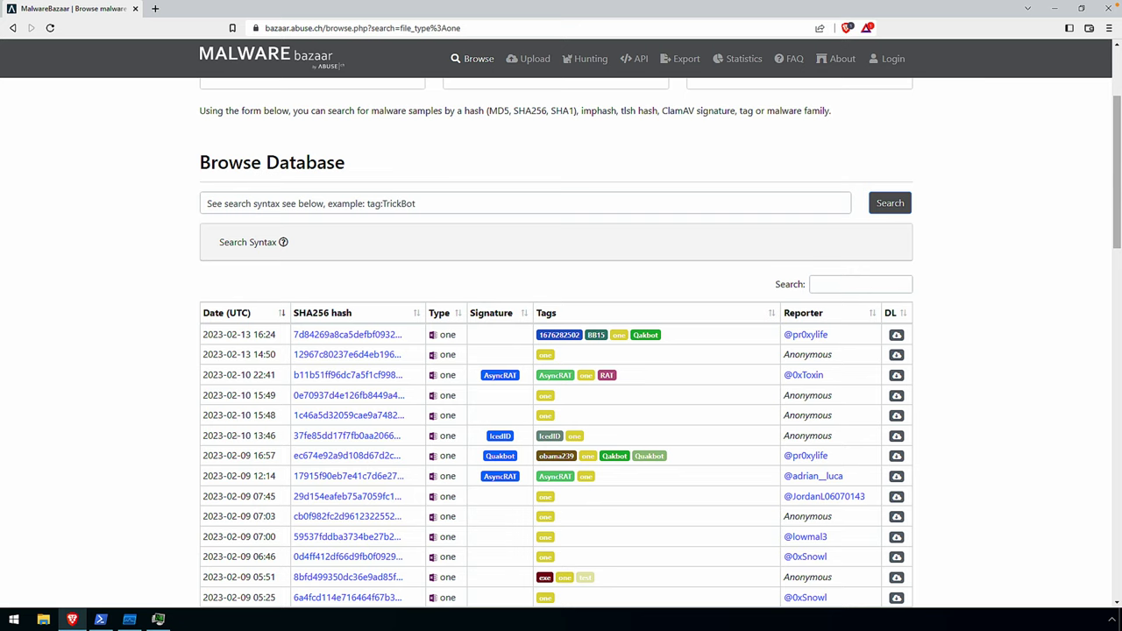
left_click_drag(293, 455, 396, 457)
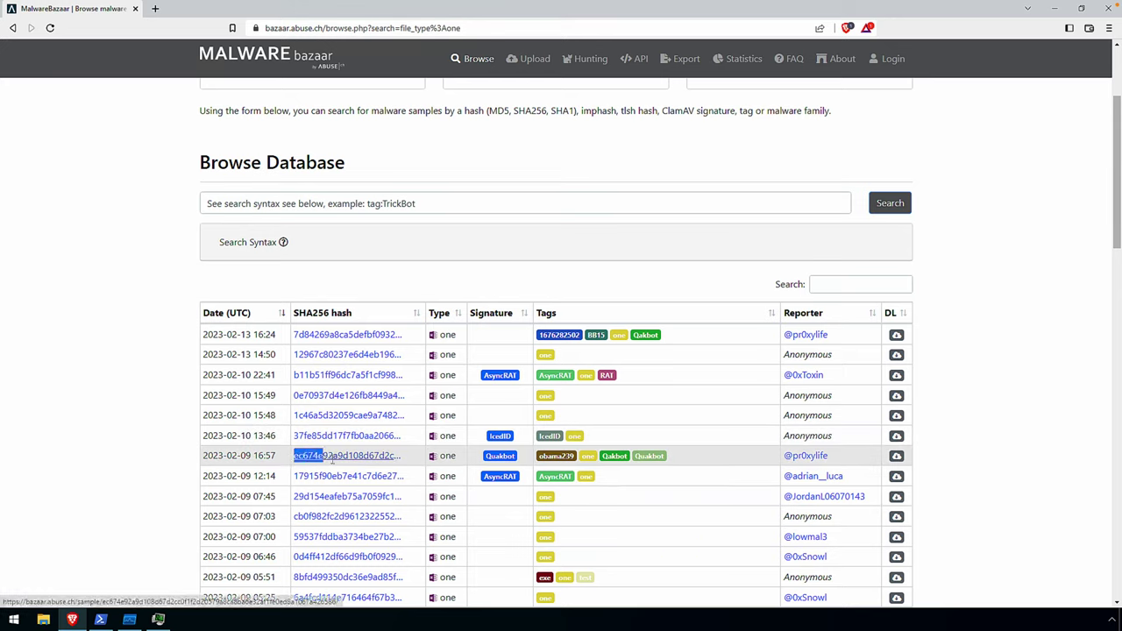
left_click(101, 620)
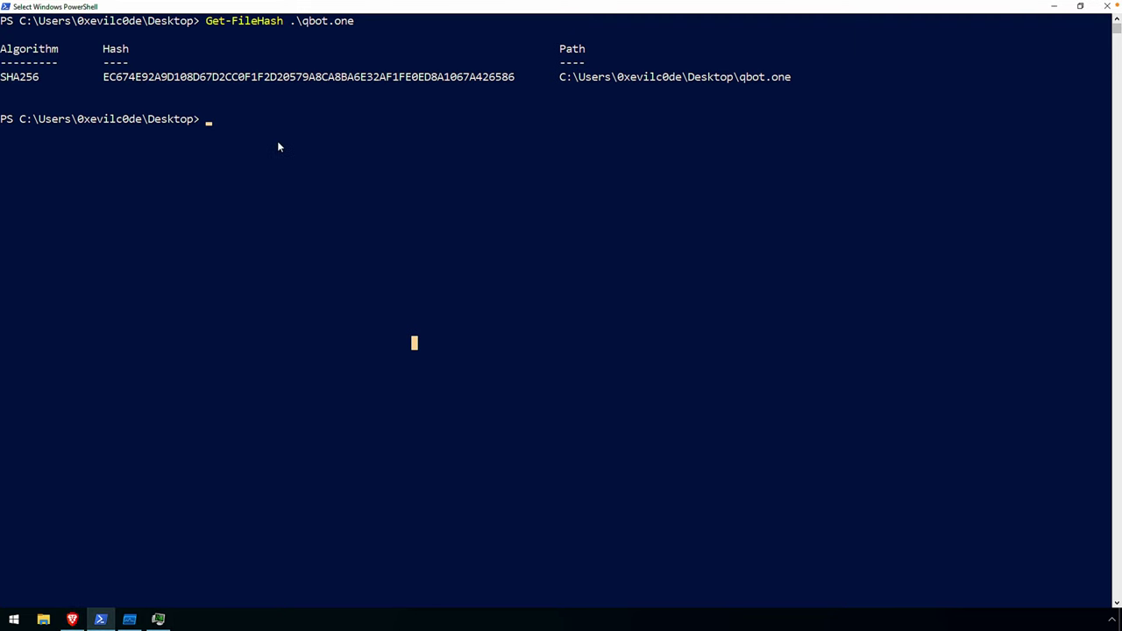
double_click(263, 78)
left_click(264, 108)
Step: Switch to Process Hacker, tuck its narrowed window into a corner of the desktop, and keep it always on top
left_click(157, 619)
left_click_drag(772, 33, 843, 21)
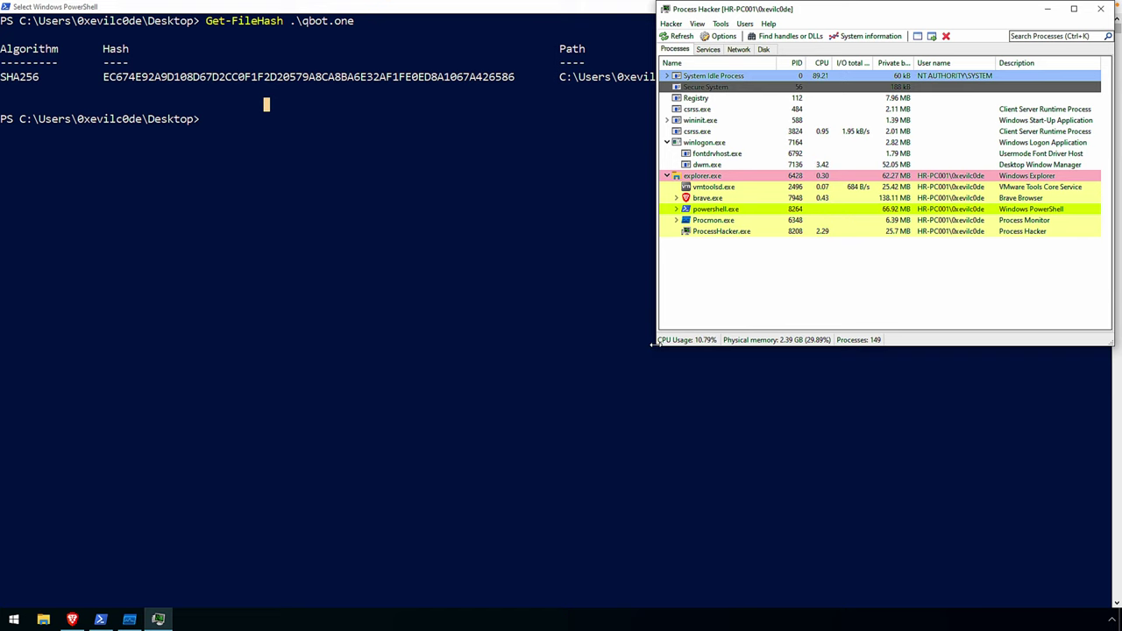
left_click_drag(658, 345, 854, 340)
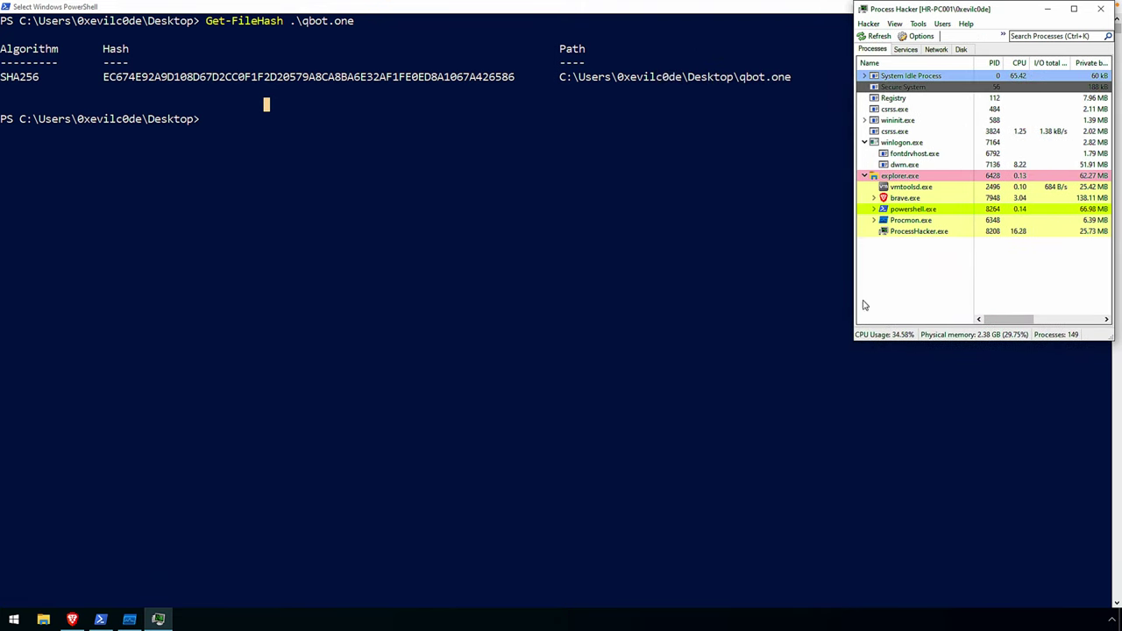
left_click(894, 24)
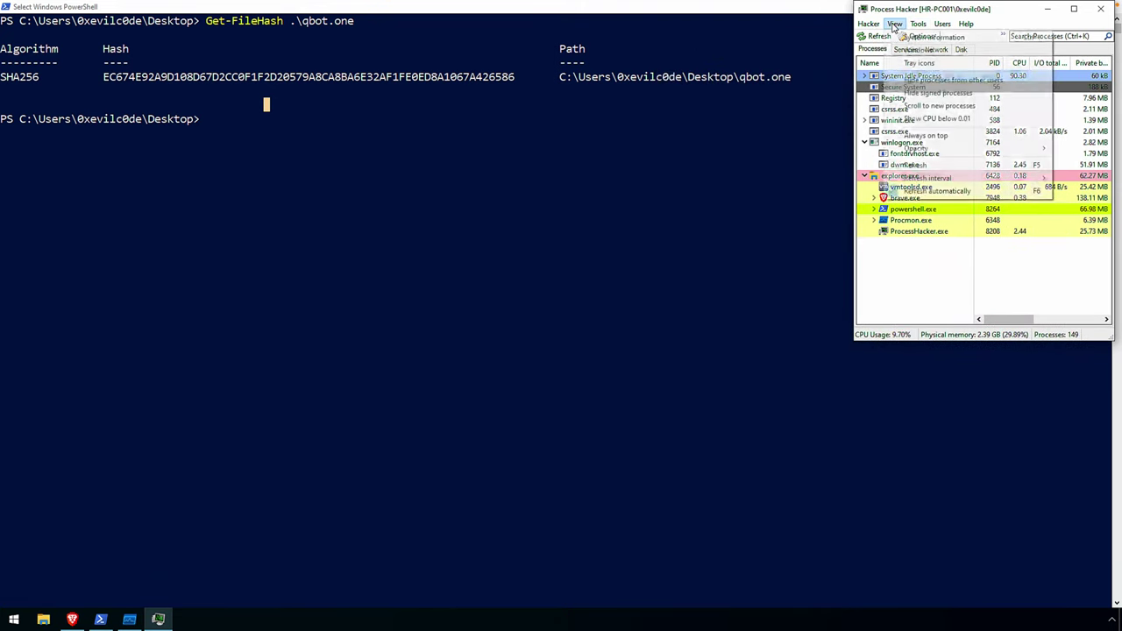
left_click(925, 135)
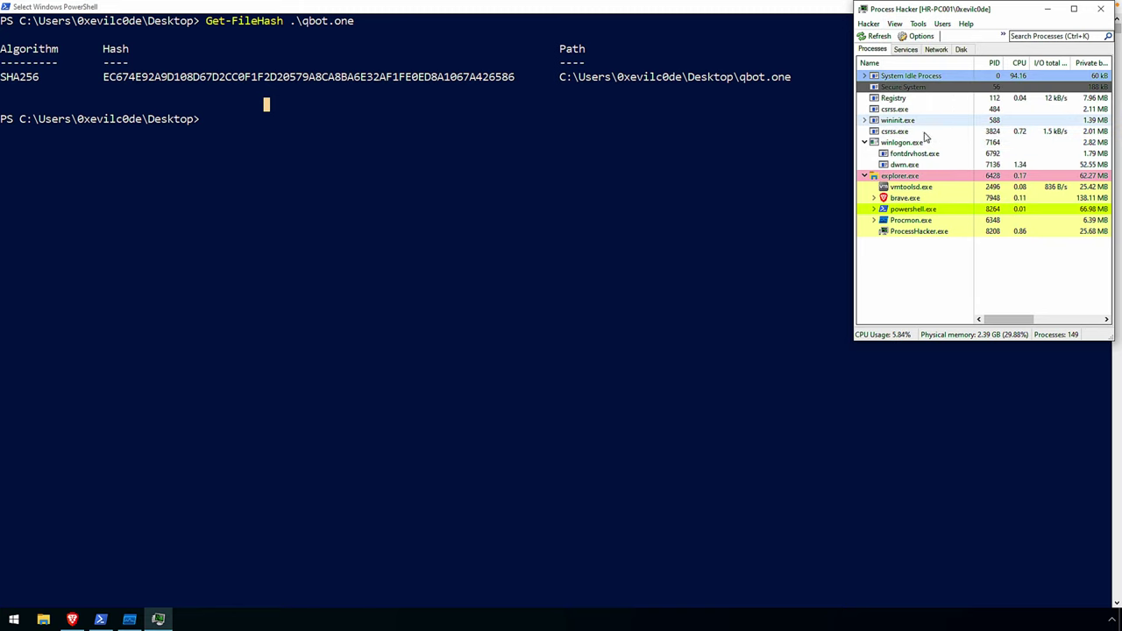
Step: Place the Process Monitor window below Process Hacker, and clear the PowerShell and browser windows off the desktop
left_click(128, 620)
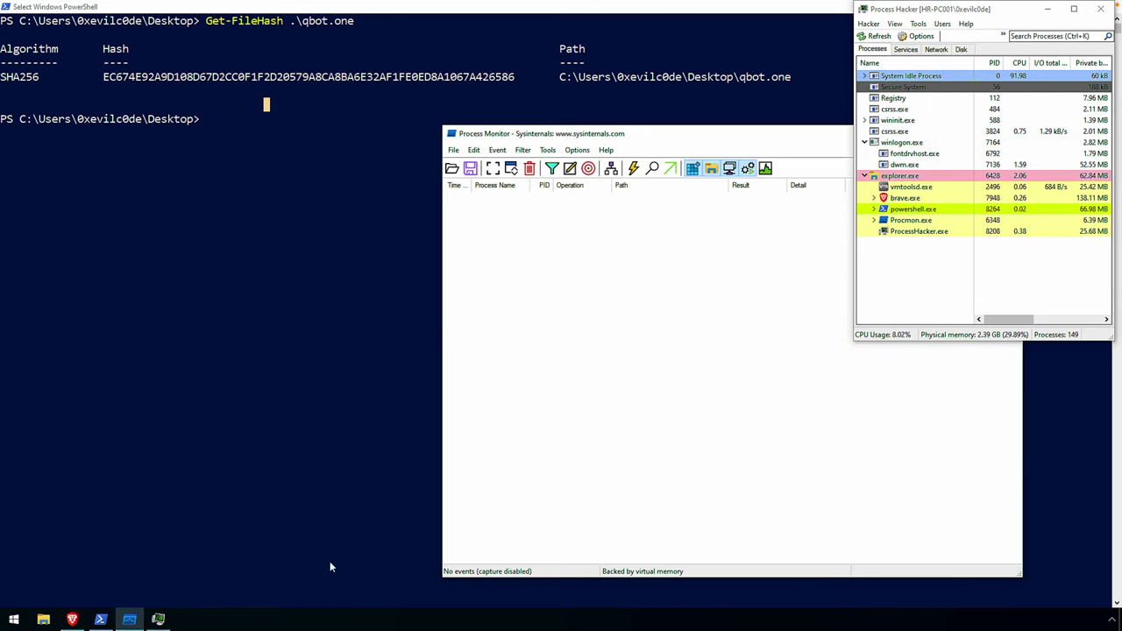
left_click_drag(549, 136, 527, 172)
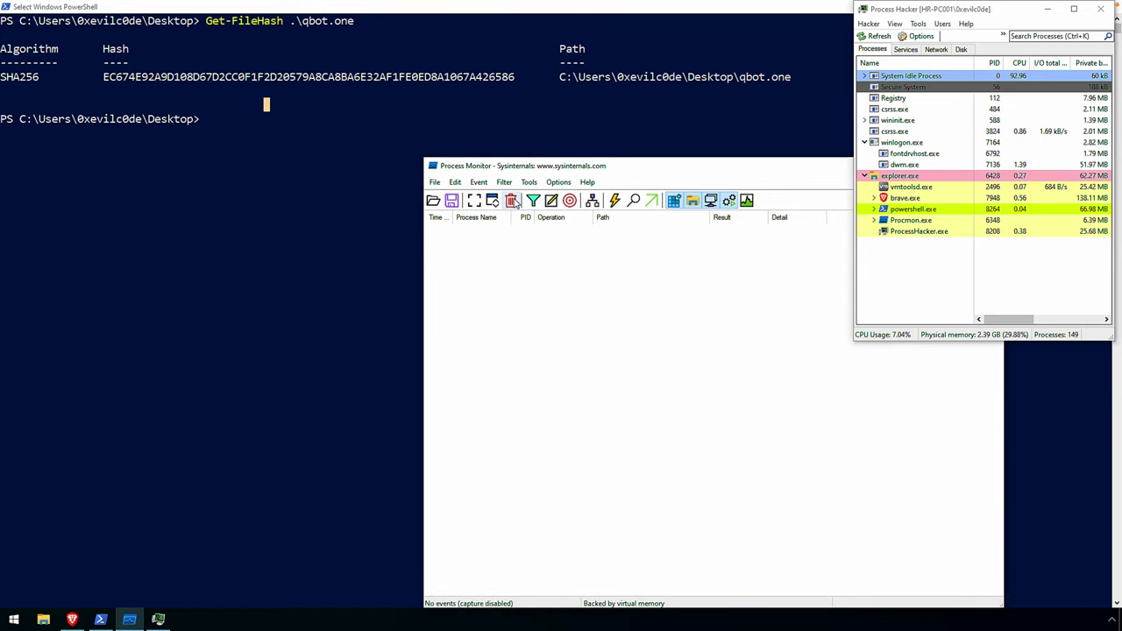
left_click(381, 187)
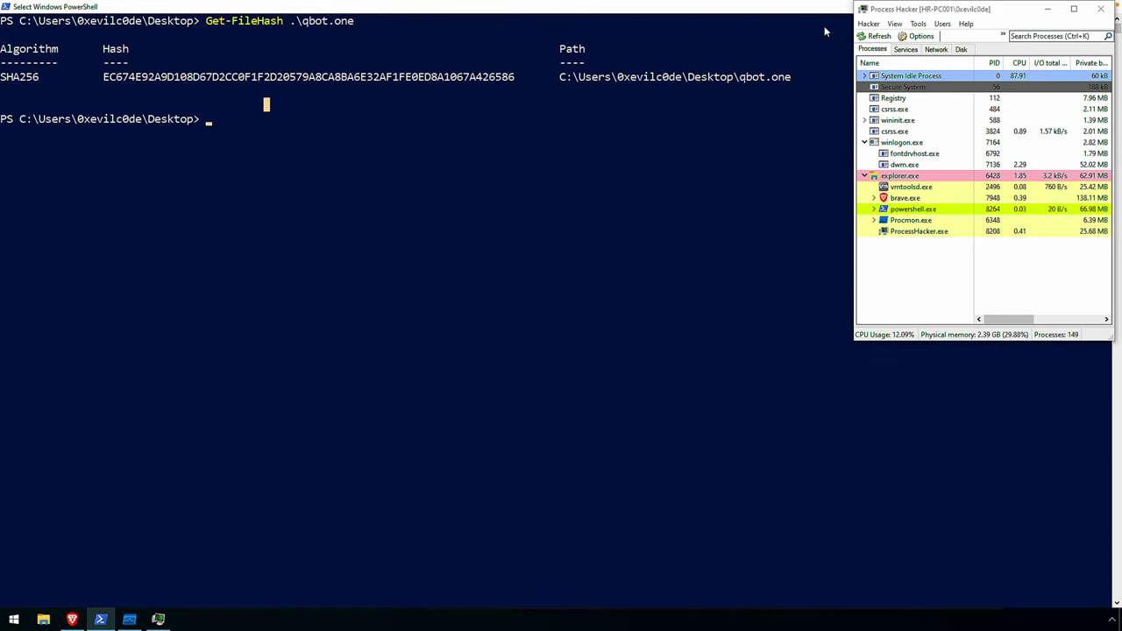
left_click(74, 619)
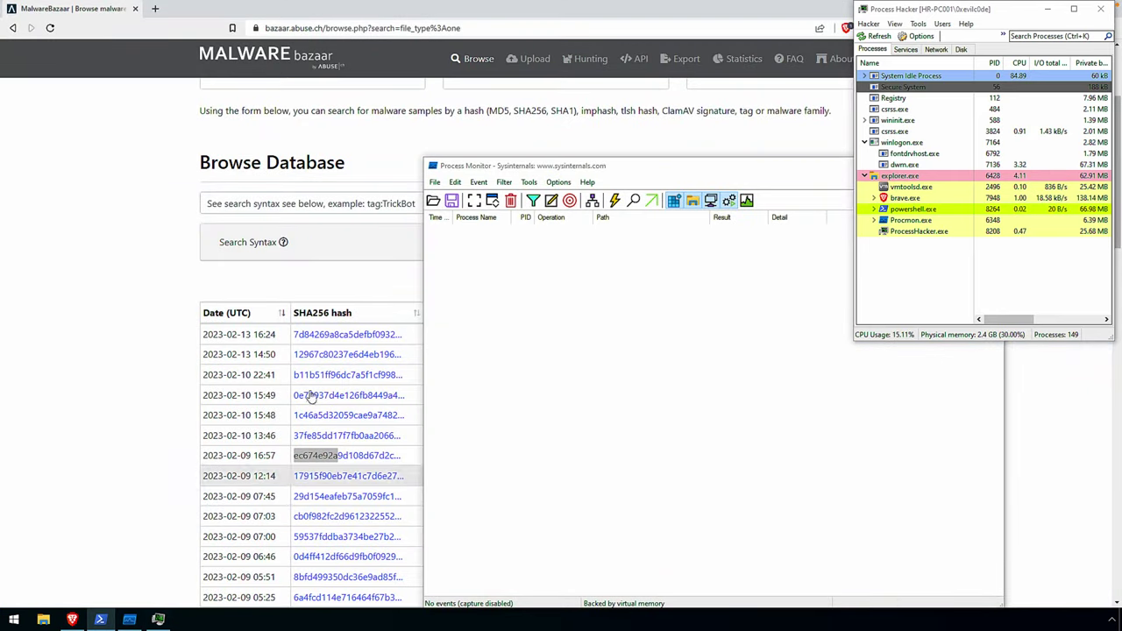
left_click(71, 619)
left_click(184, 439)
Step: Move the qbot.one file to an empty spot on the desktop beside the Brave shortcut
left_click(83, 100)
left_click_drag(85, 103, 111, 145)
left_click_drag(109, 25, 111, 255)
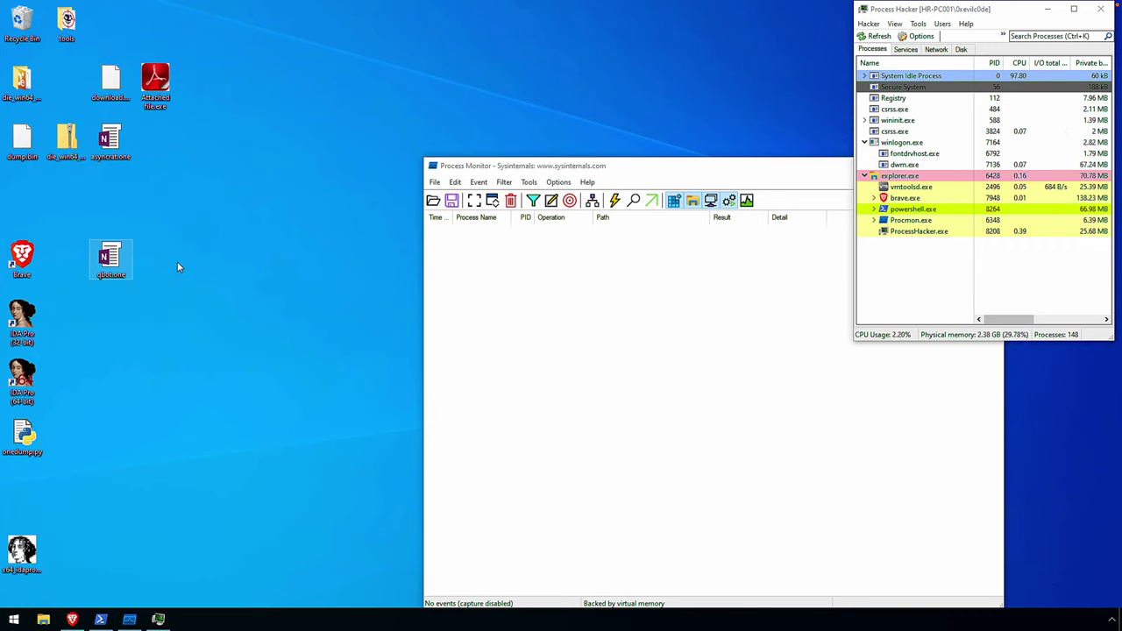
left_click_drag(112, 263, 82, 256)
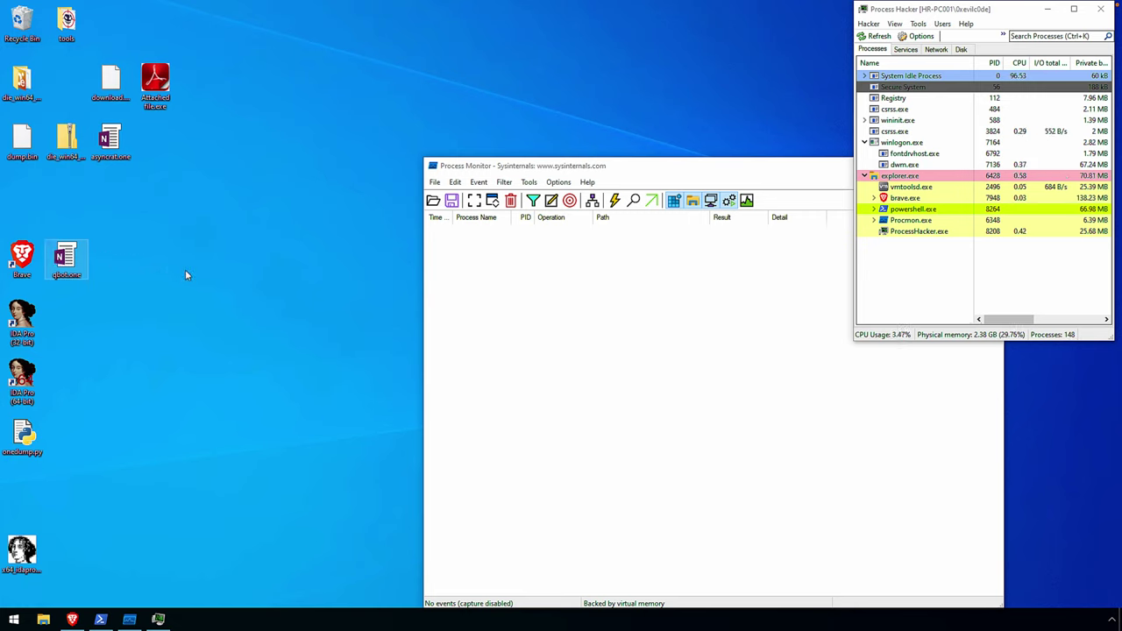
Step: Start capturing events in Process Monitor and open qbot.one from the desktop
left_click(471, 266)
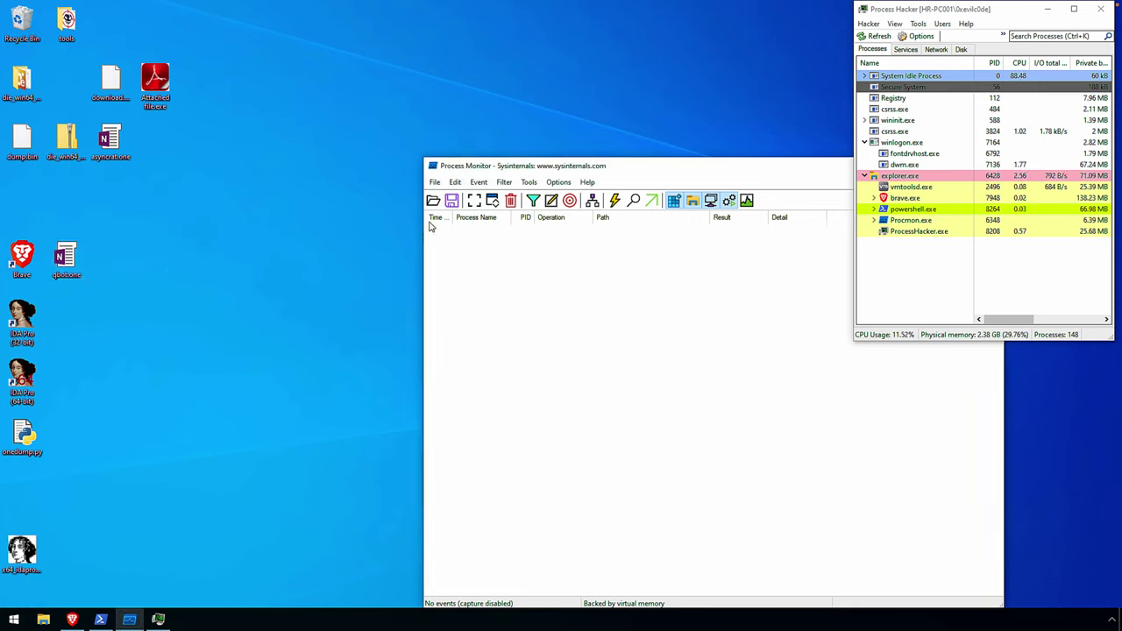
left_click(473, 201)
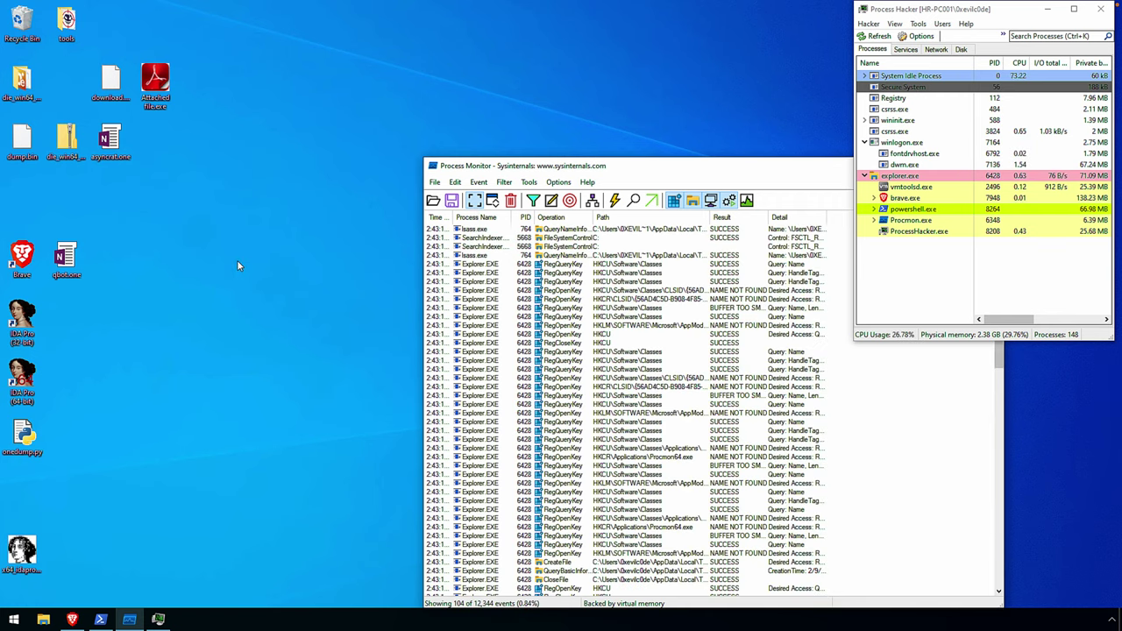
double_click(66, 259)
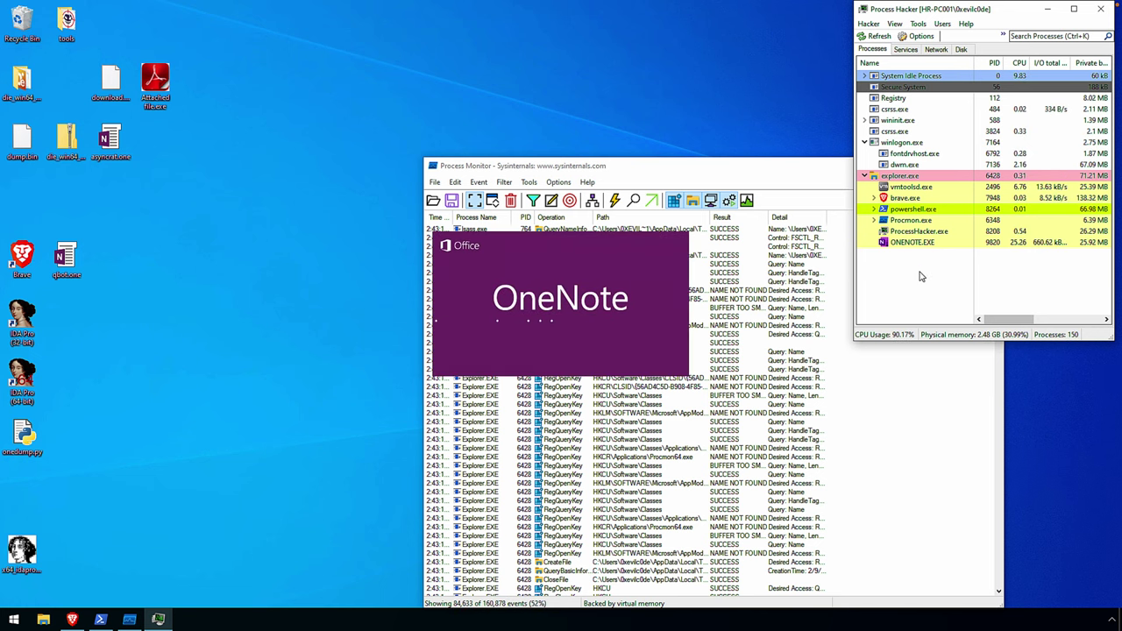
Step: Decline OneNote's new look offer and enlarge its window to show more of the qbot page beside Process Hacker
left_click_drag(691, 63, 632, 61)
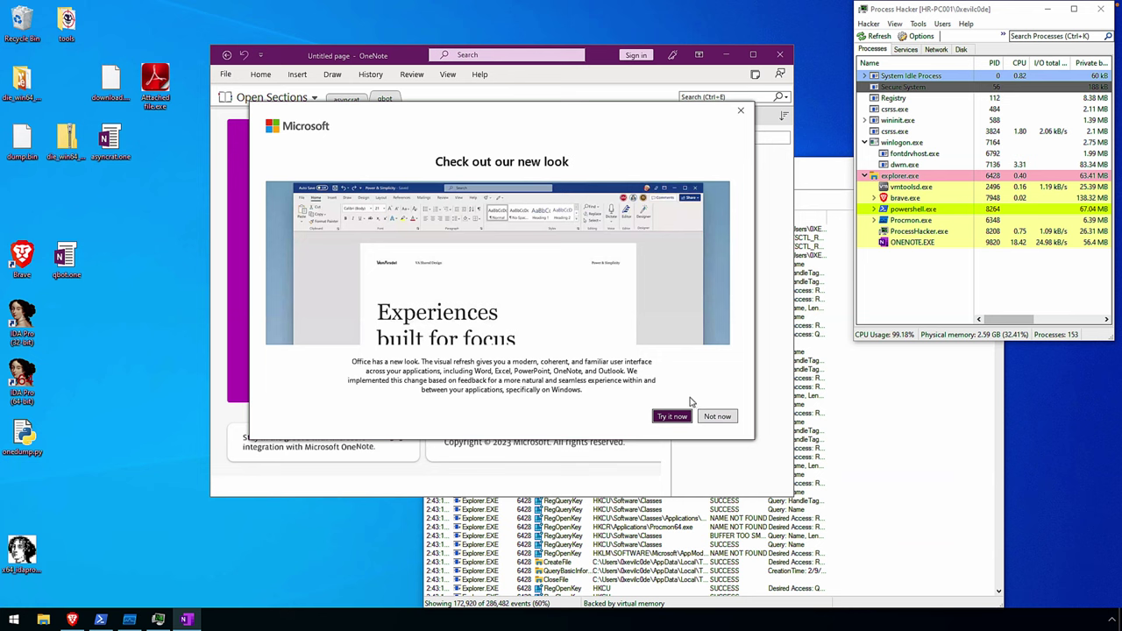
left_click(716, 418)
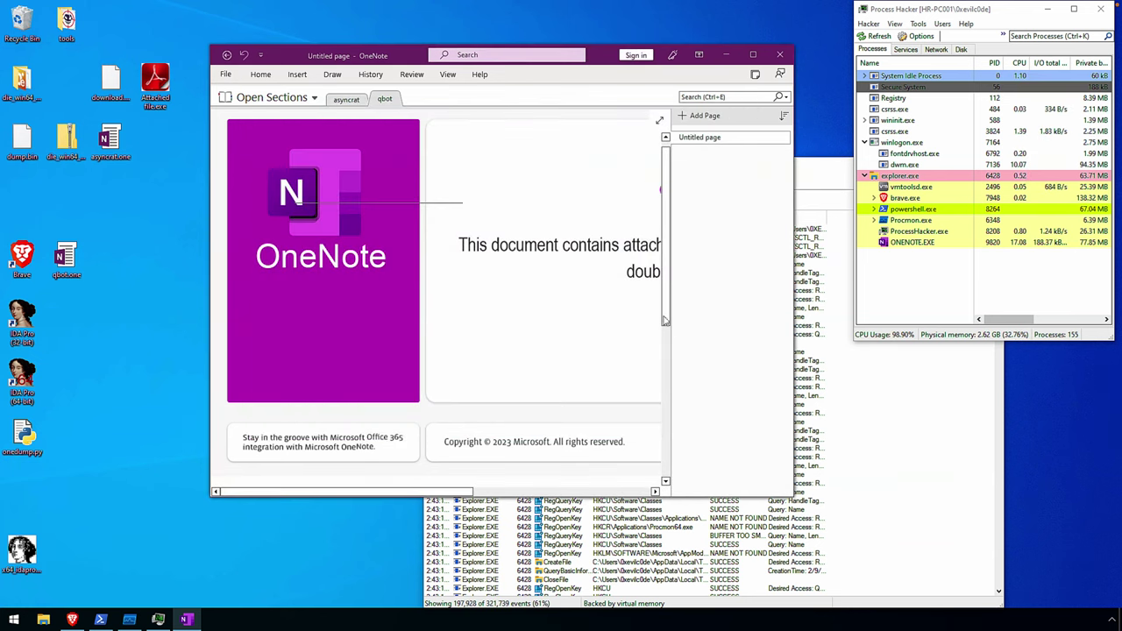
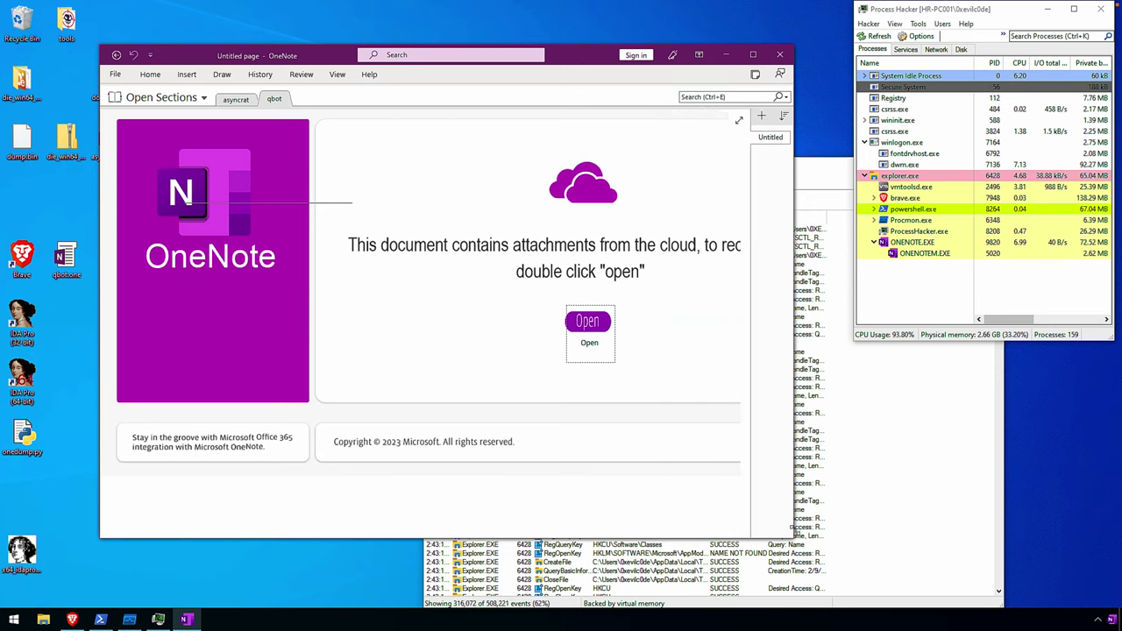
left_click_drag(793, 537, 850, 579)
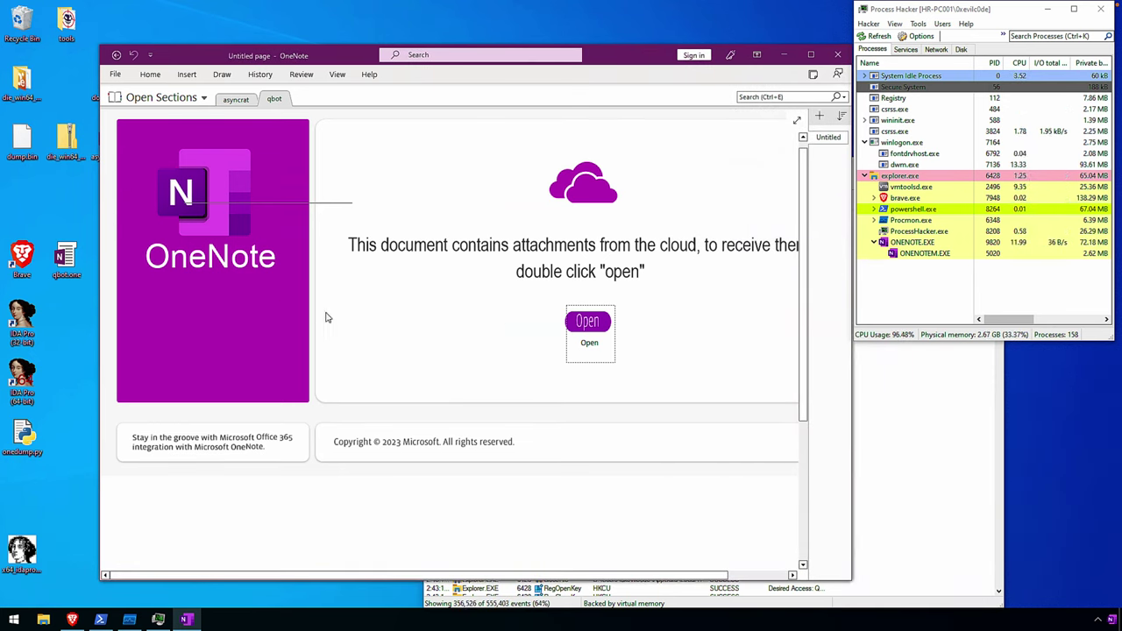
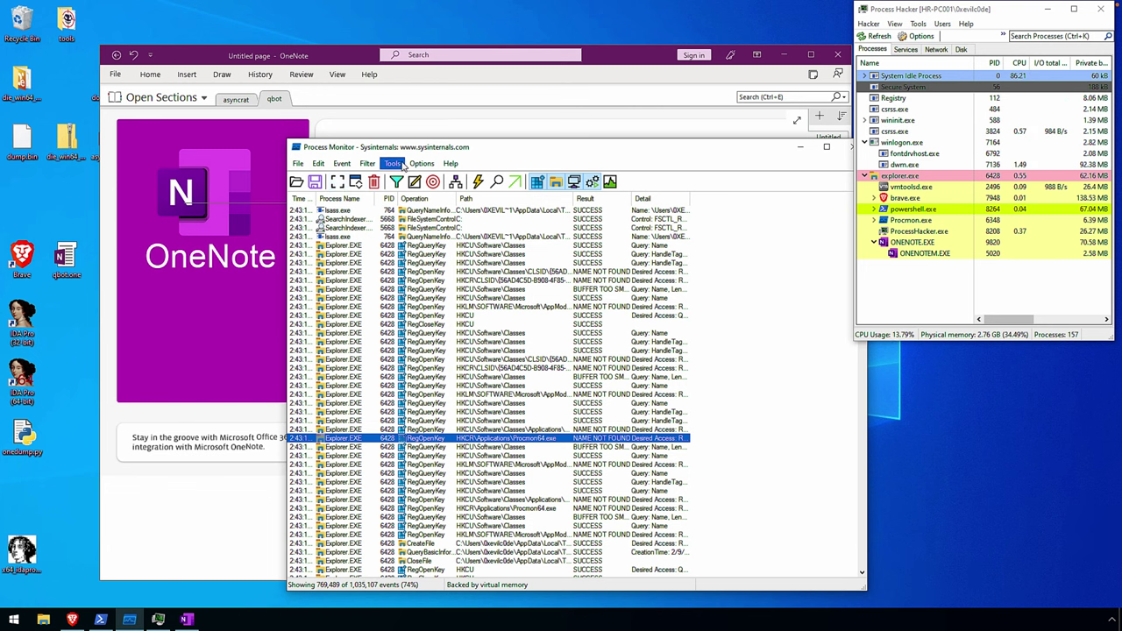
Step: Examine the ONENOTE.EXE and ONENOTEM.EXE details in Process Monitor's process tree, with the brave.exe branch collapsed
left_click(392, 164)
left_click(416, 196)
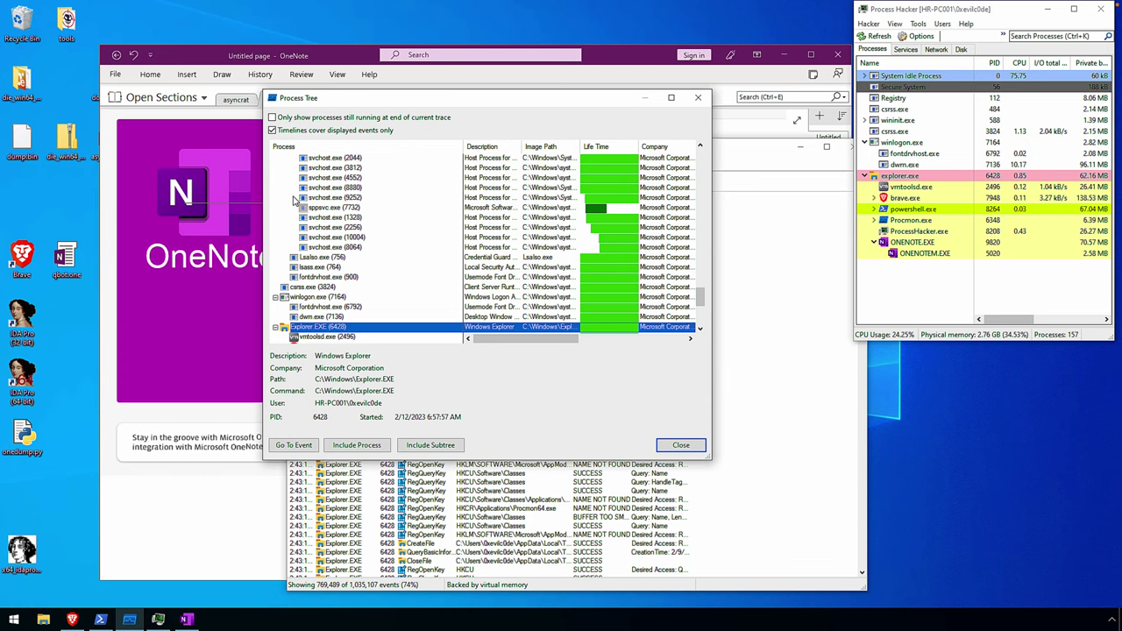
scroll(296, 198, "down", 10)
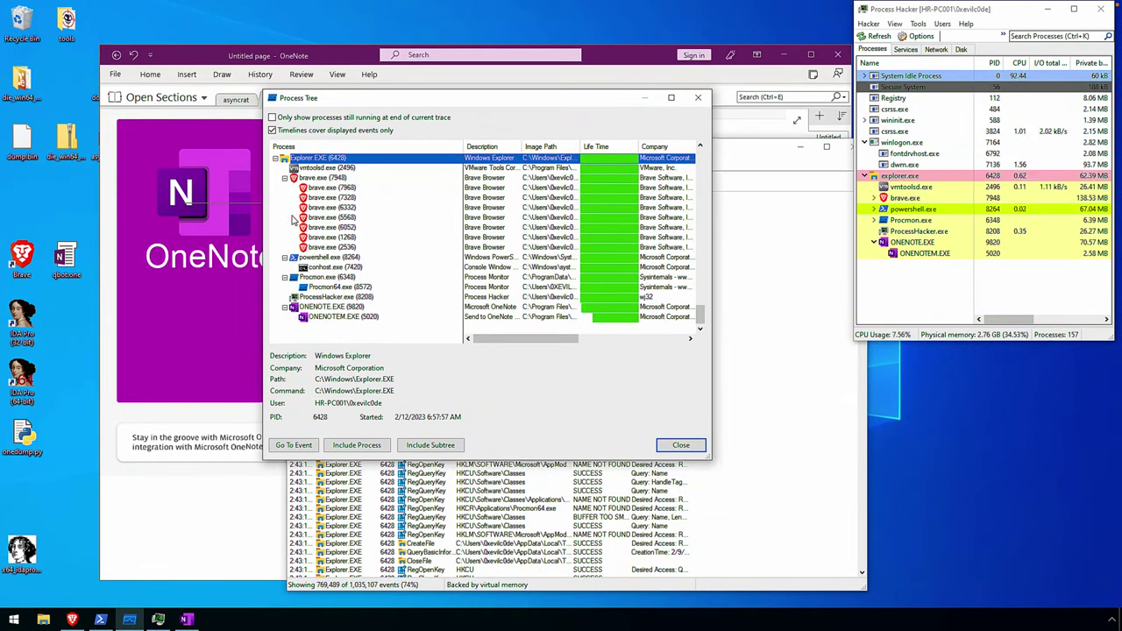
left_click(284, 178)
left_click(323, 308)
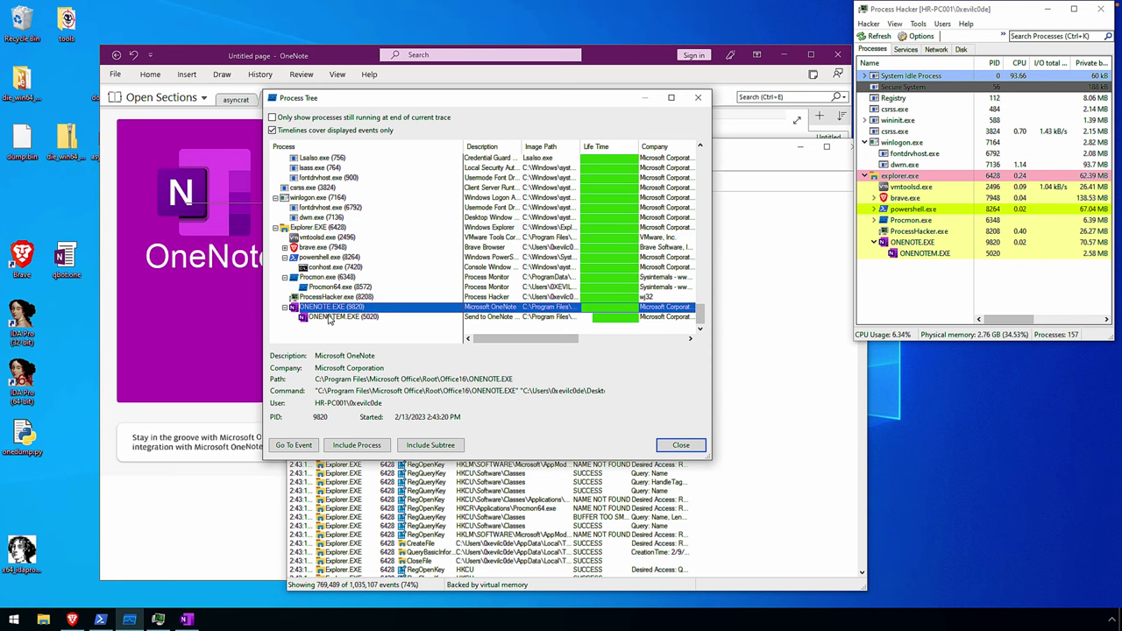
left_click(333, 317)
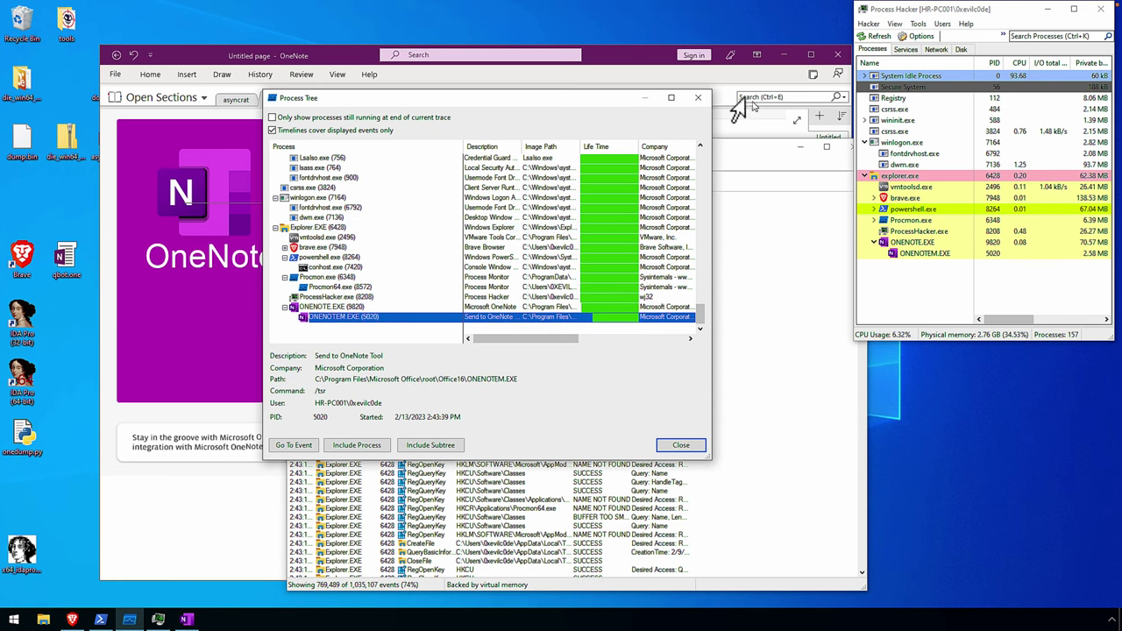
left_click(697, 98)
Step: Restart the Process Monitor capture with an empty log and run the qbot page's embedded Open attachment, accepting the security warning
left_click_drag(601, 148, 570, 149)
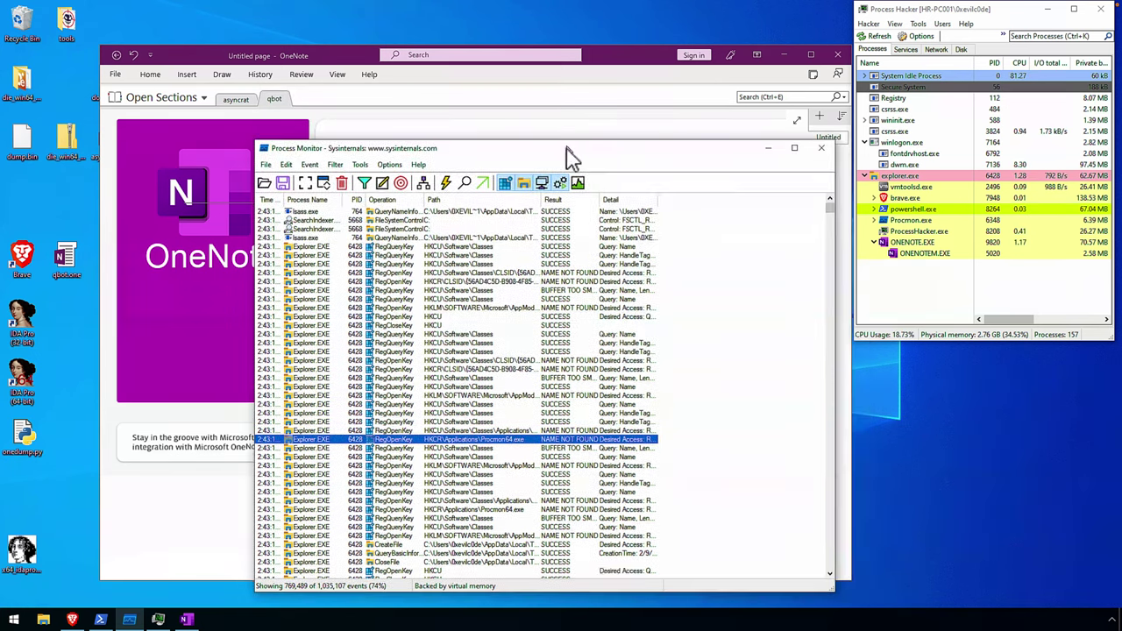
left_click(341, 182)
left_click(333, 113)
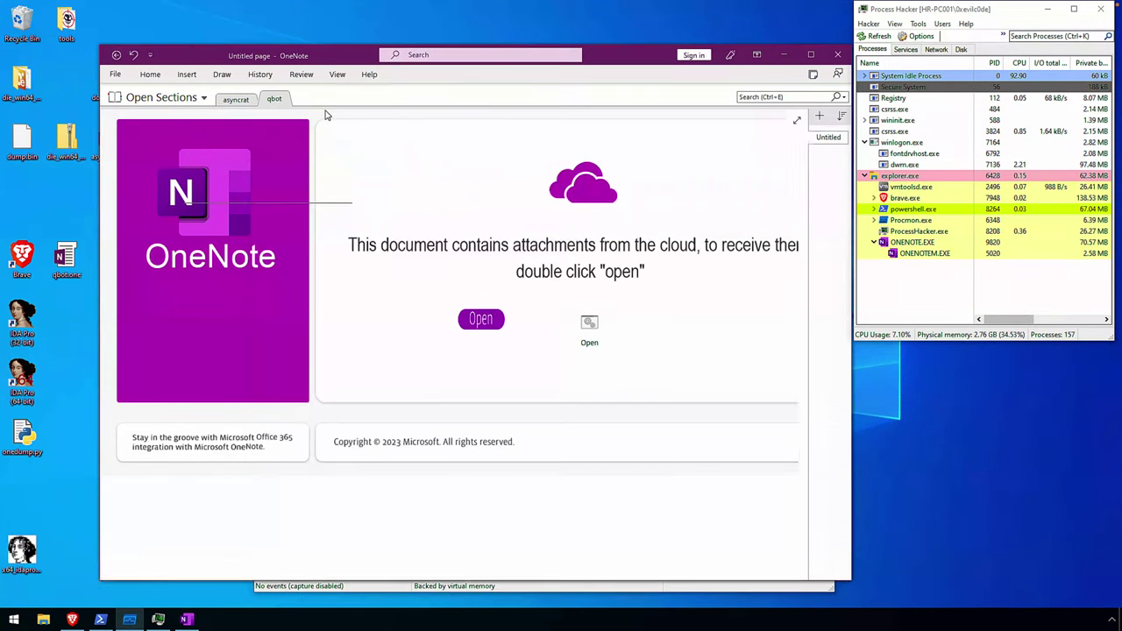
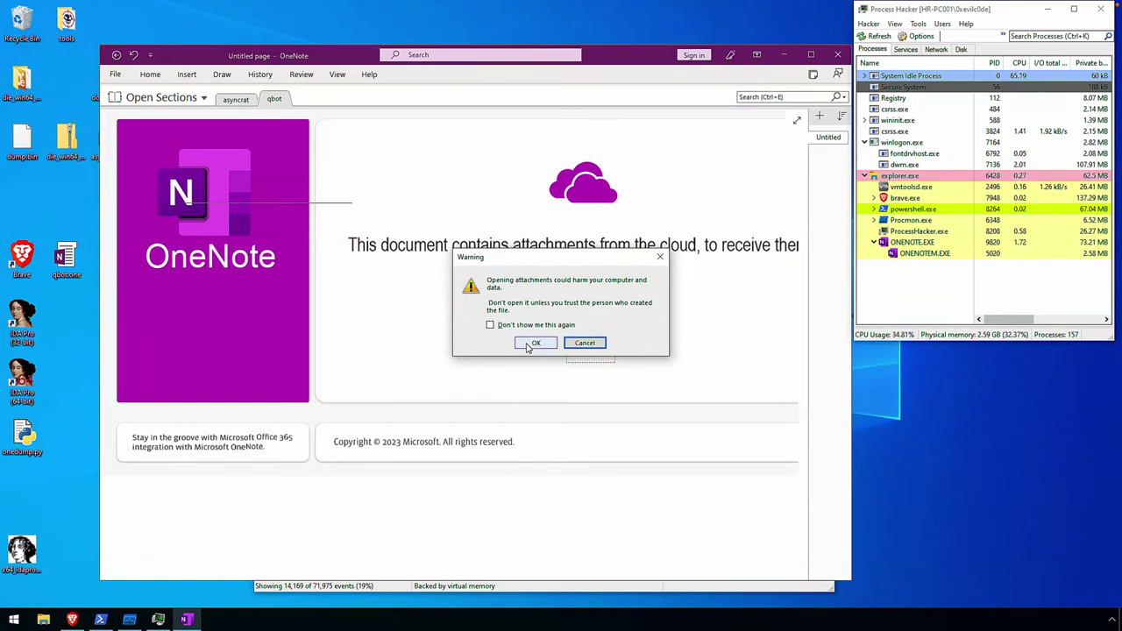
left_click(532, 344)
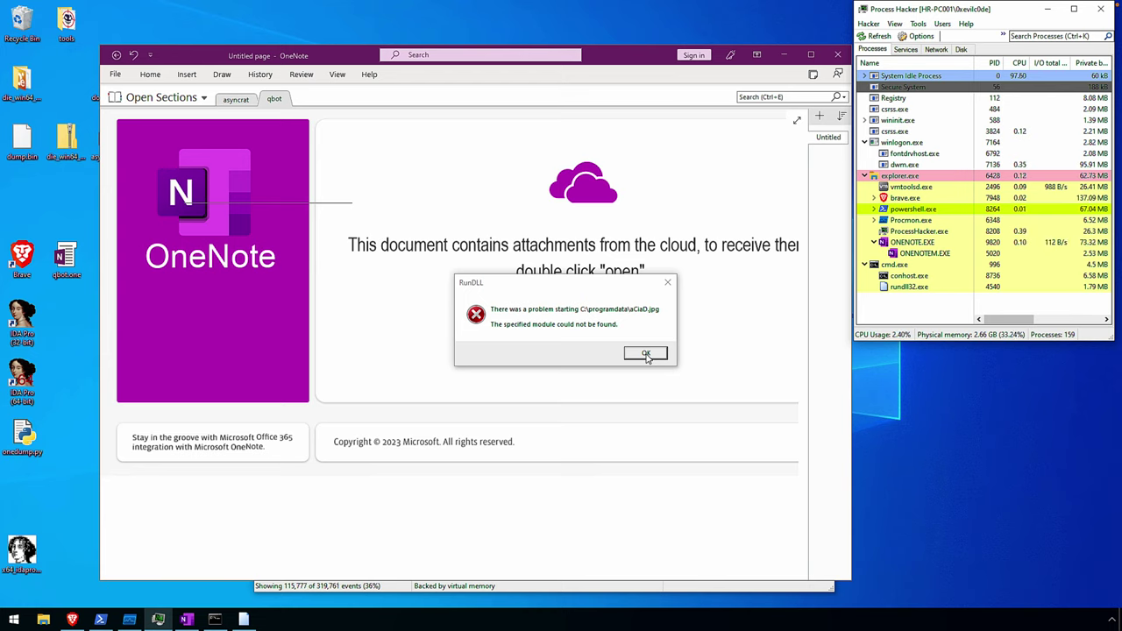
left_click(646, 354)
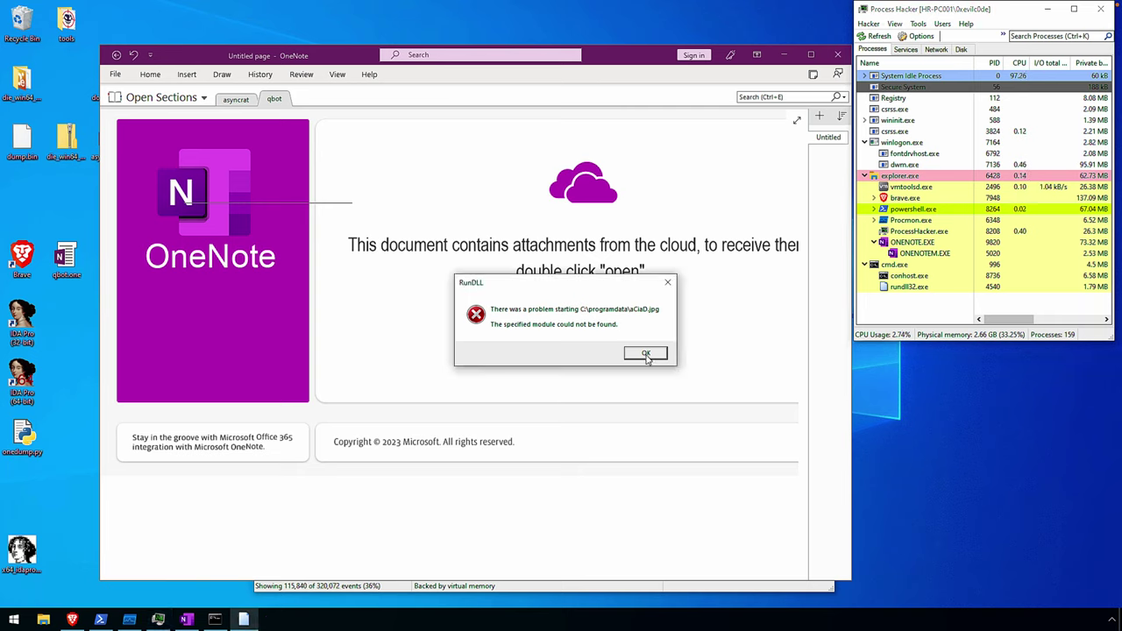
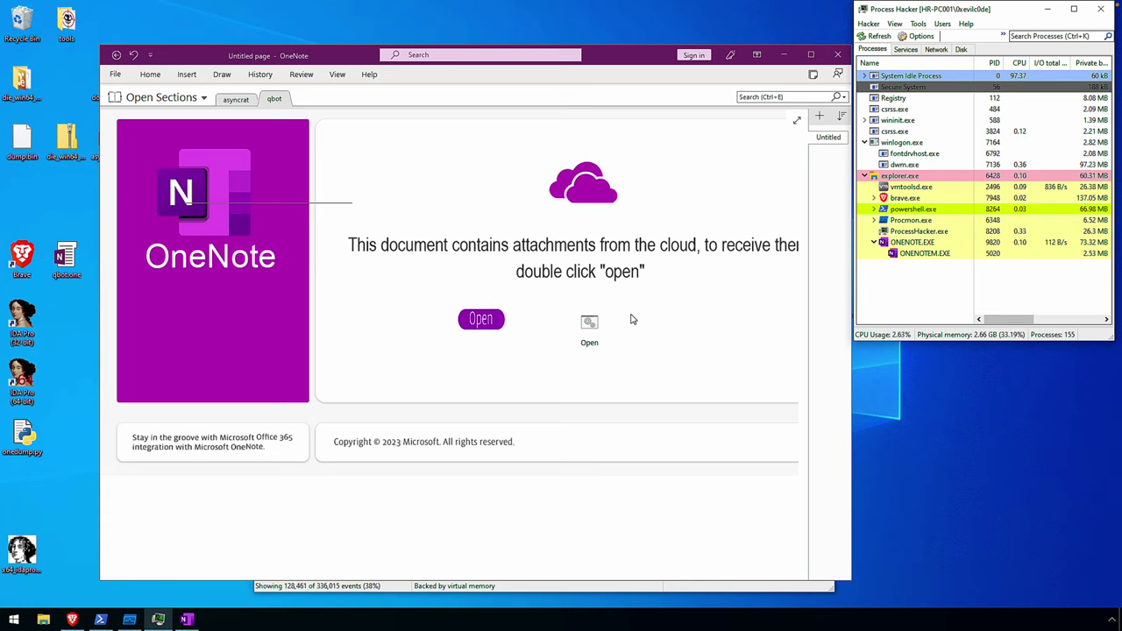
Step: Stop the Process Monitor capture and open the process tree, collapsing wininit.exe and brave.exe to reach the ONENOTE.EXE child processes
left_click(531, 587)
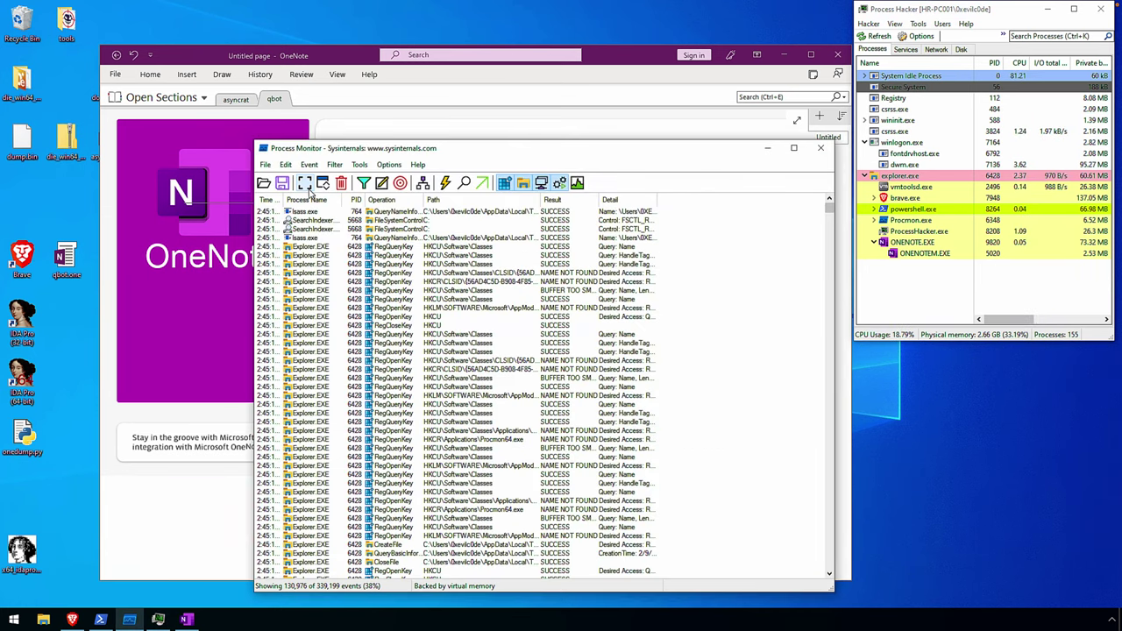
left_click(388, 166)
mouse_move(359, 165)
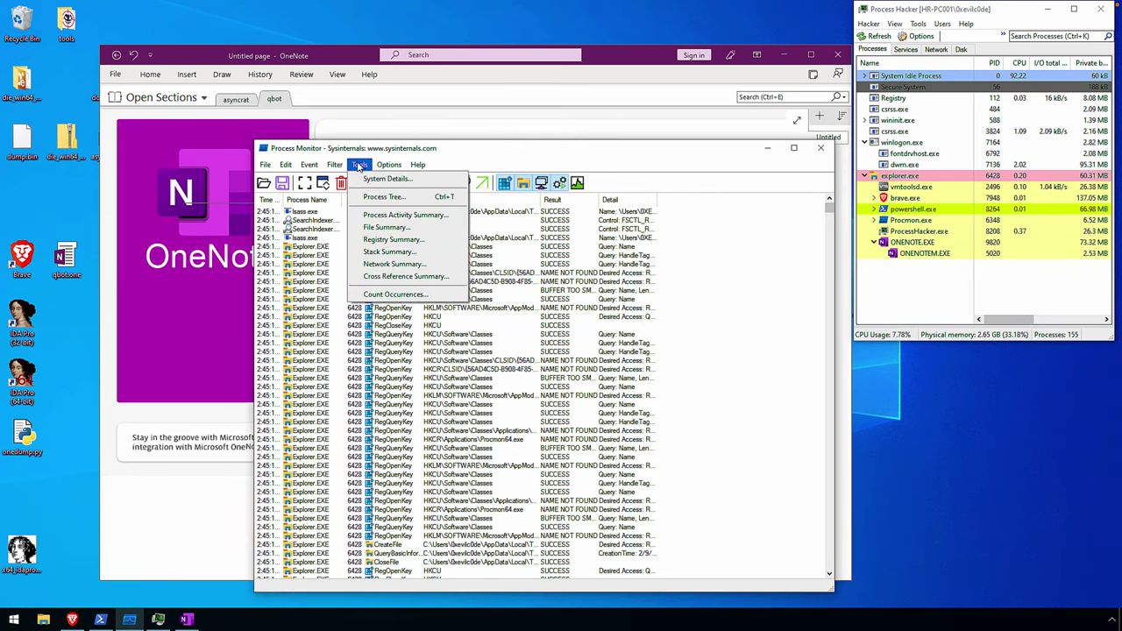
left_click(382, 202)
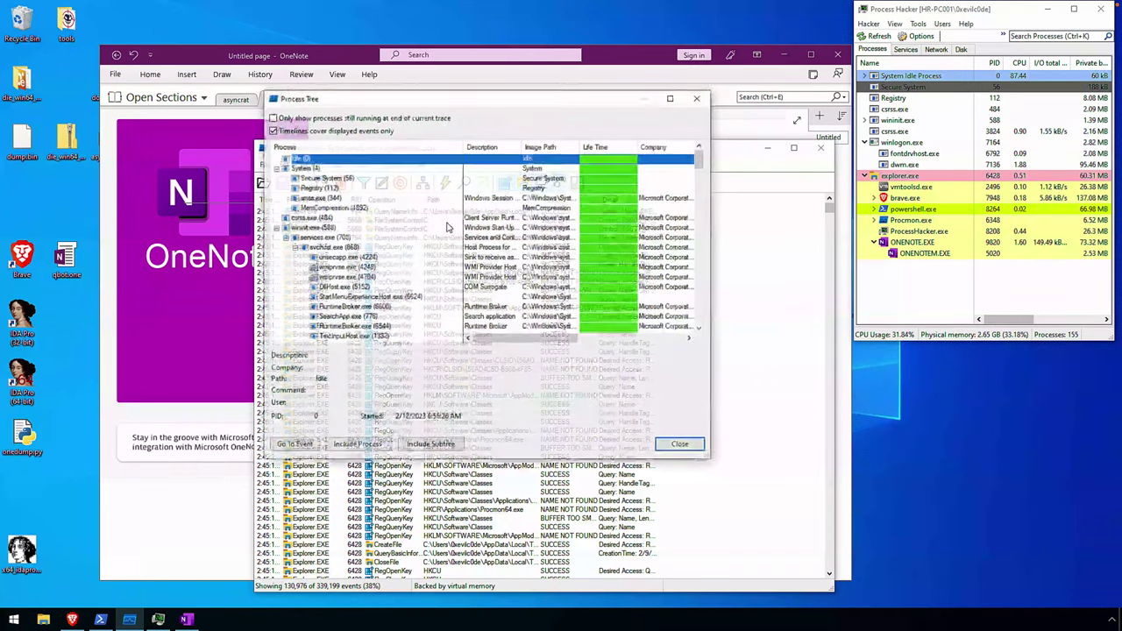
left_click(274, 227)
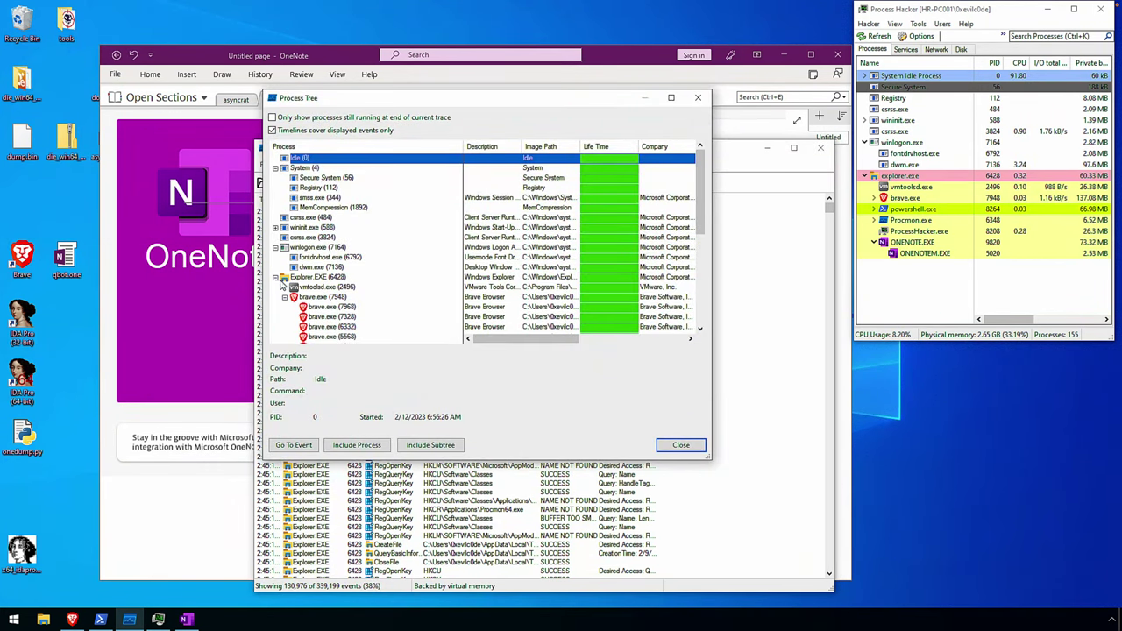
left_click(284, 296)
scroll(307, 296, "down", 3)
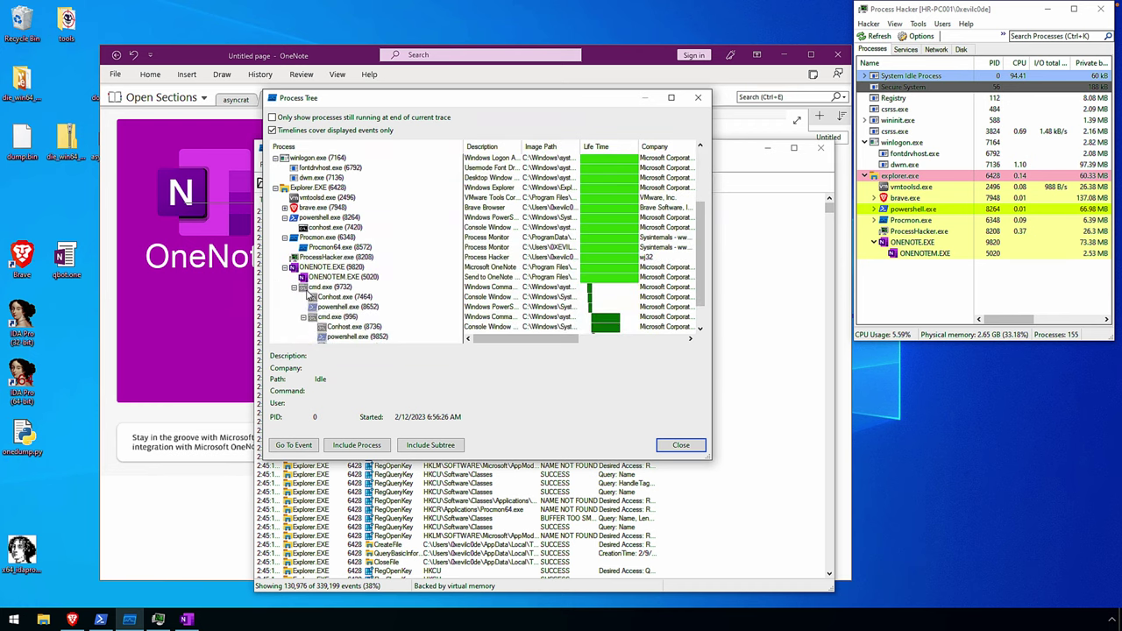
Step: Widen the Process Tree window until the Command, Start Time and End Time columns show, and minimise Process Hacker
scroll(309, 296, "down", 1)
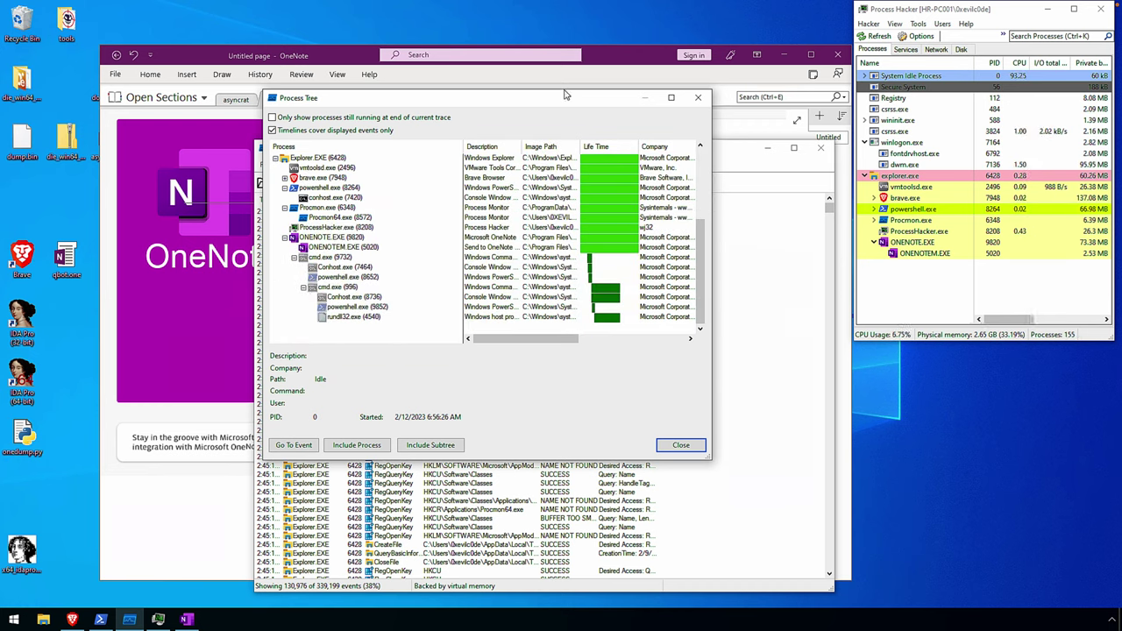
left_click_drag(562, 99, 427, 106)
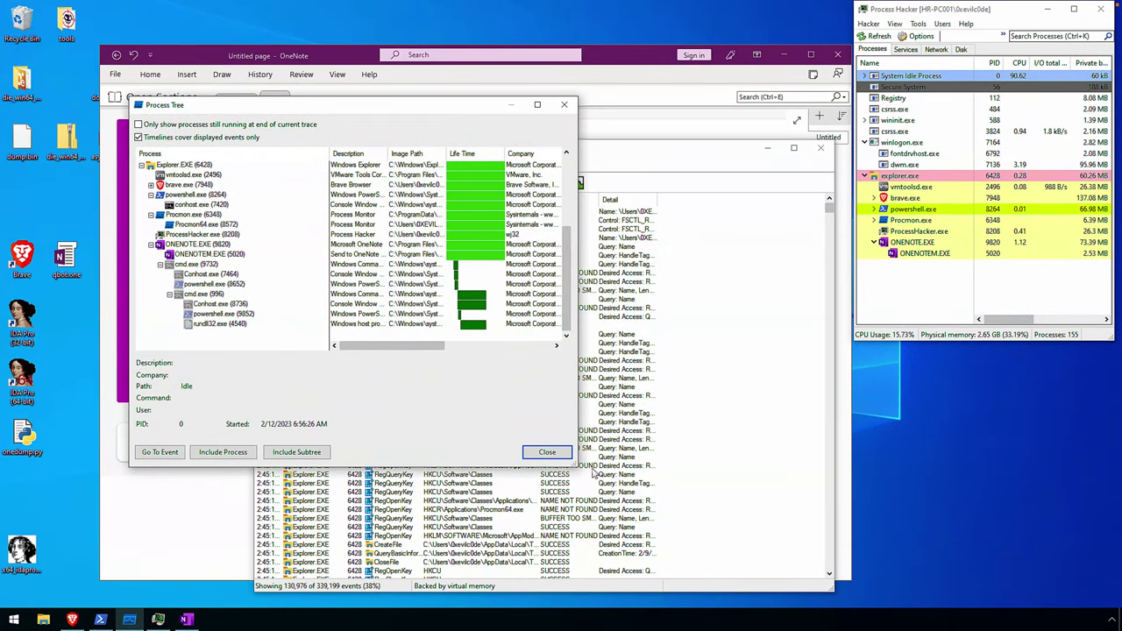
left_click_drag(577, 466, 963, 482)
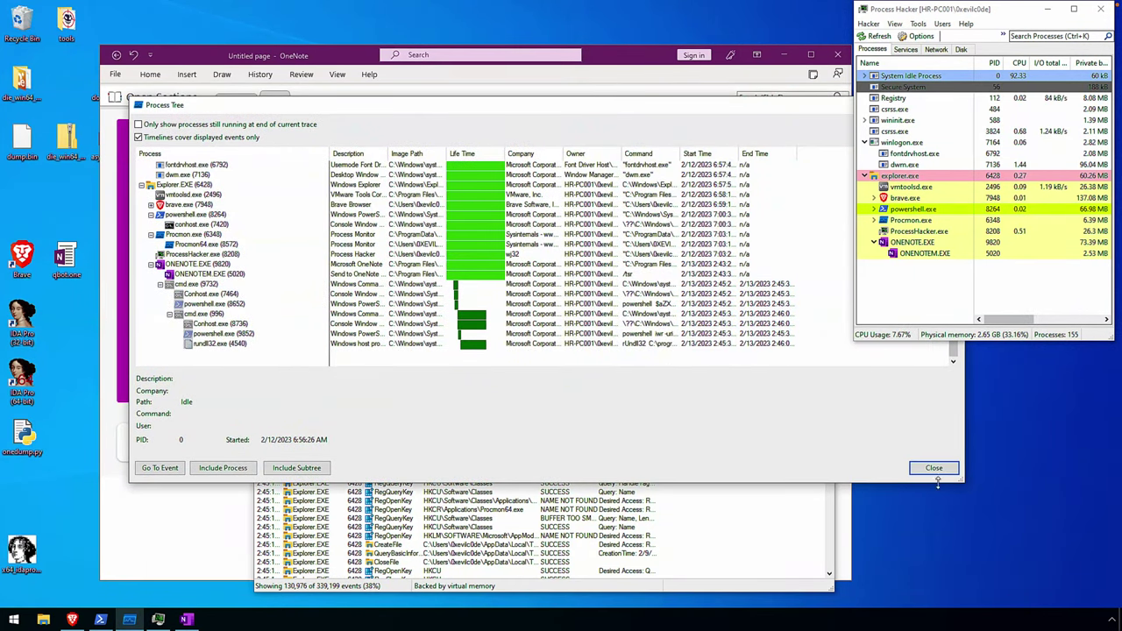
left_click(1048, 9)
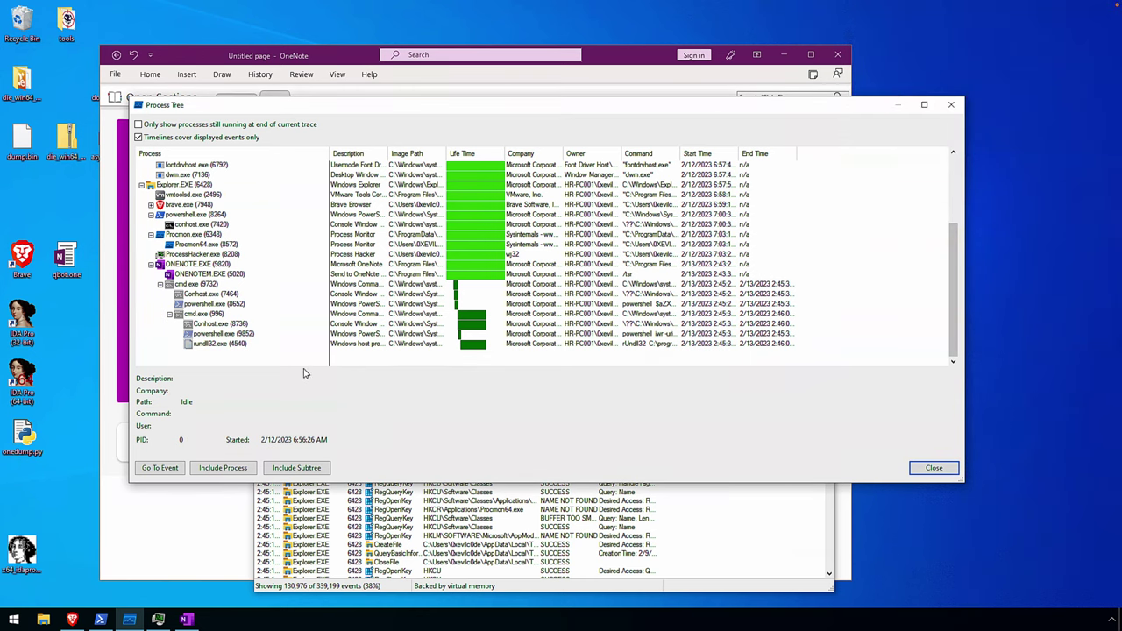
Step: Examine the command line of the cmd.exe (9732) process spawned by ONENOTE.EXE, through to the batch file path at its end
left_click(195, 286)
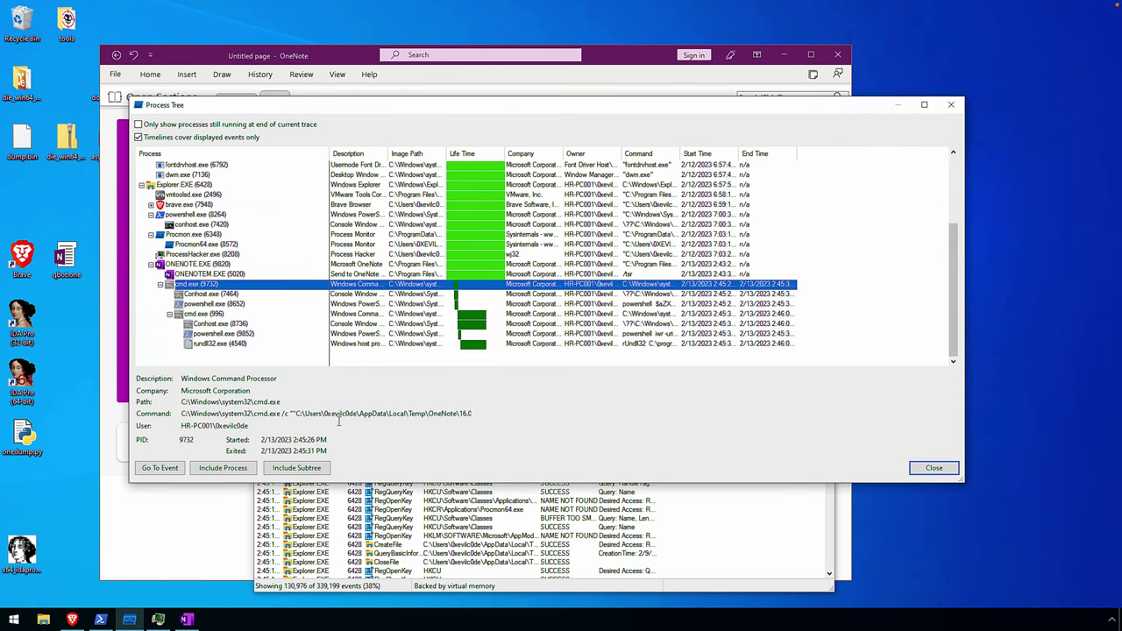
left_click_drag(281, 413, 464, 419)
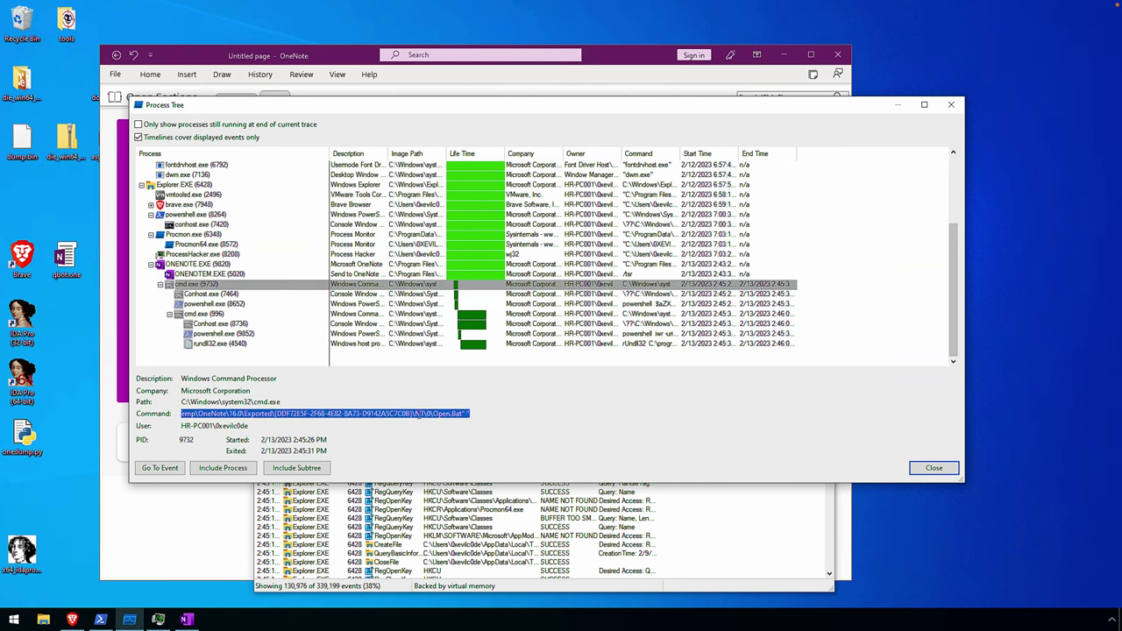
left_click(419, 413)
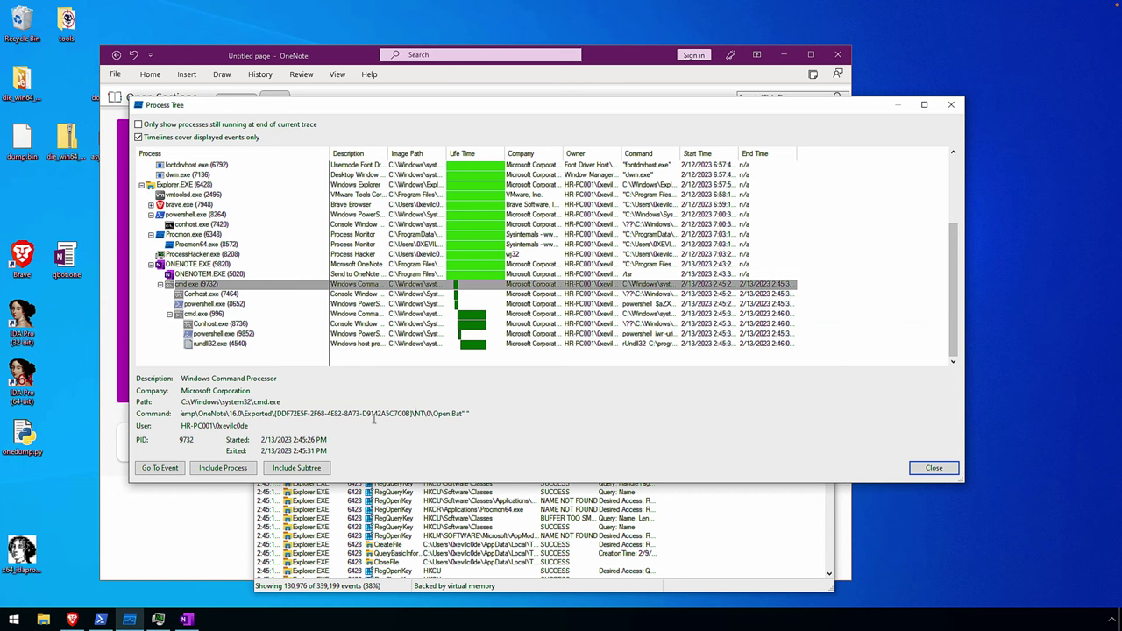
left_click_drag(435, 414, 462, 413)
left_click(462, 413)
left_click_drag(195, 412, 179, 412)
left_click(331, 413)
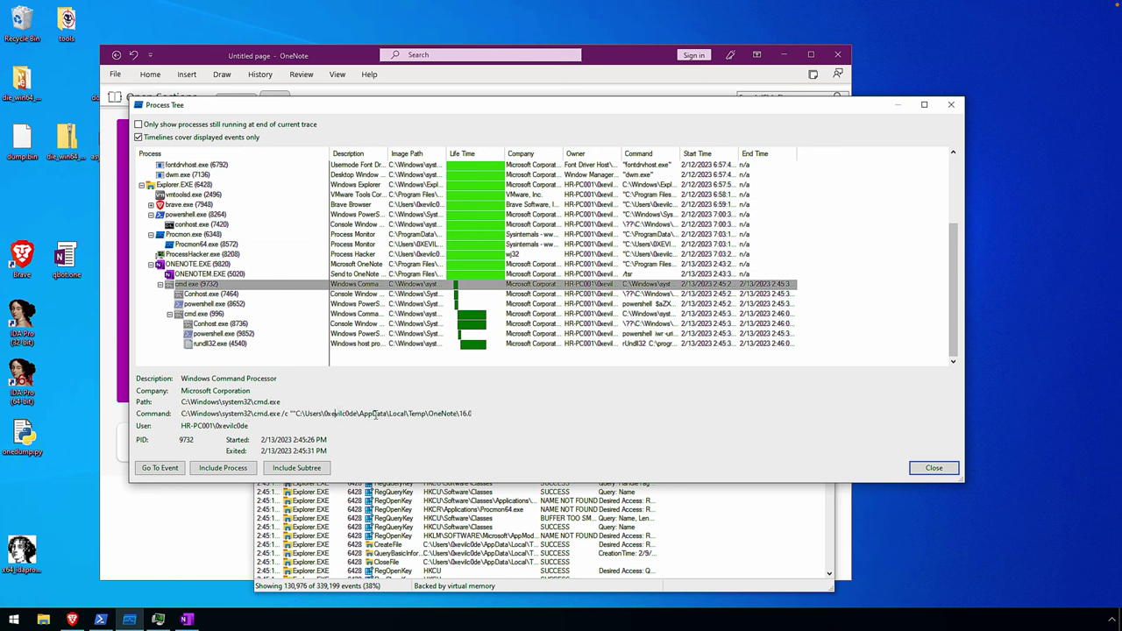
left_click_drag(364, 413, 485, 413)
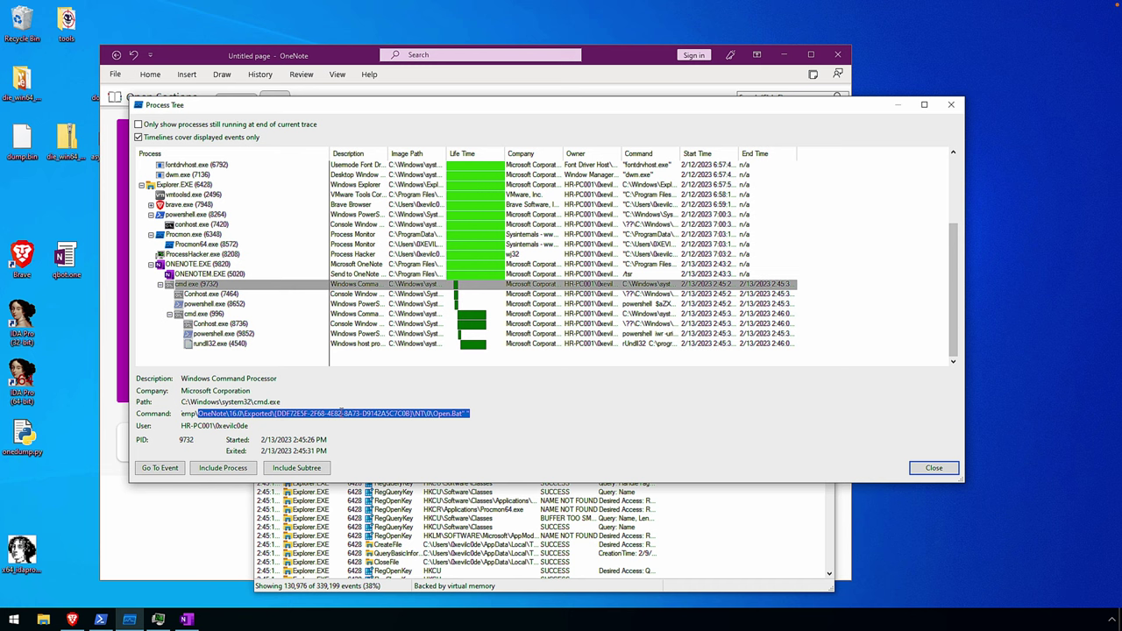
left_click_drag(462, 414, 431, 414)
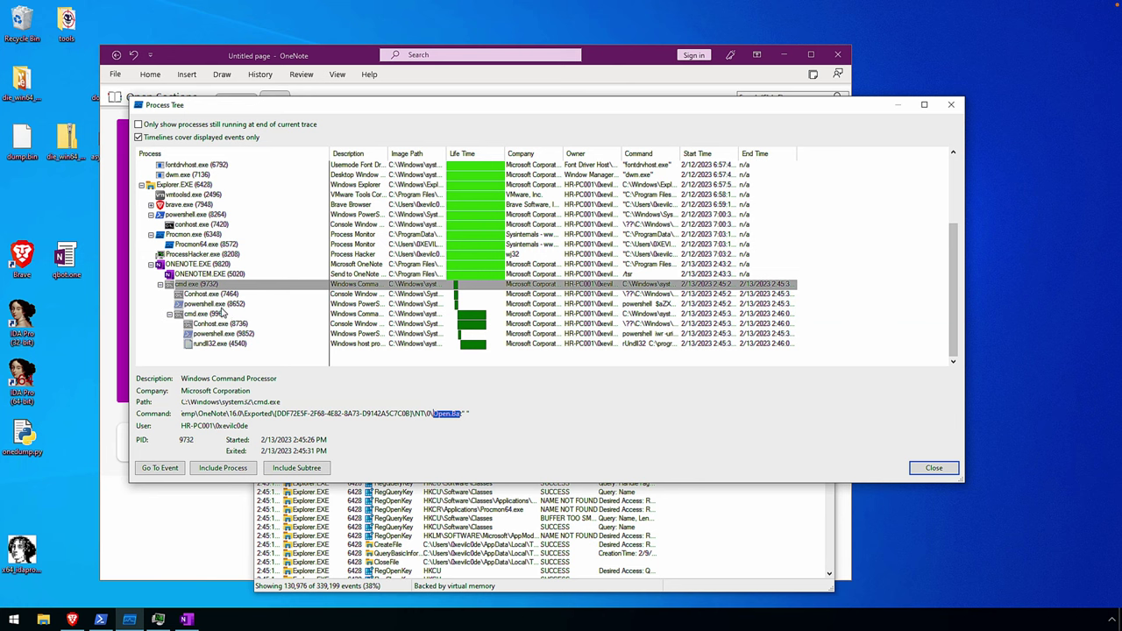
Step: Copy the full command line of the powershell.exe (8652) process from the process tree
left_click(210, 305)
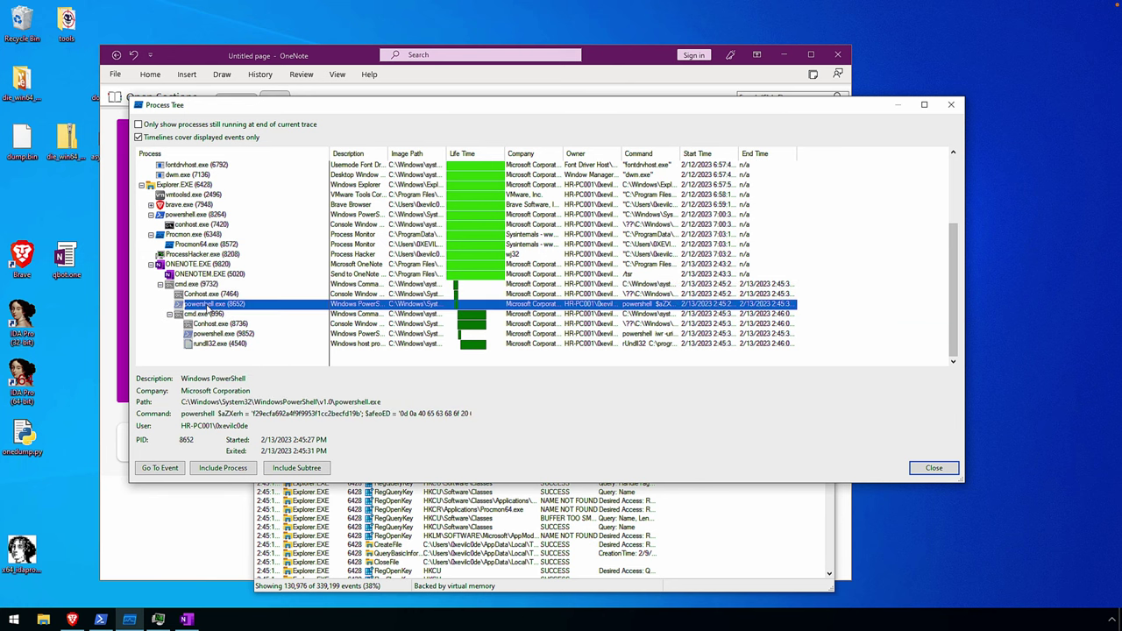
left_click_drag(254, 413, 515, 414)
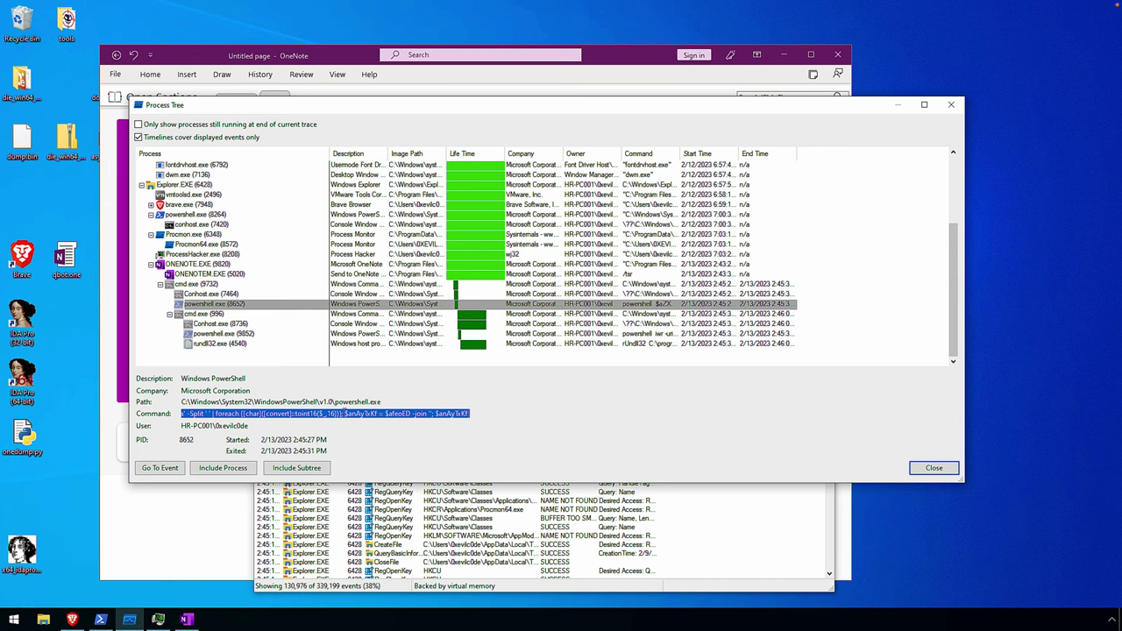
left_click(340, 414)
left_click_drag(469, 414, 154, 416)
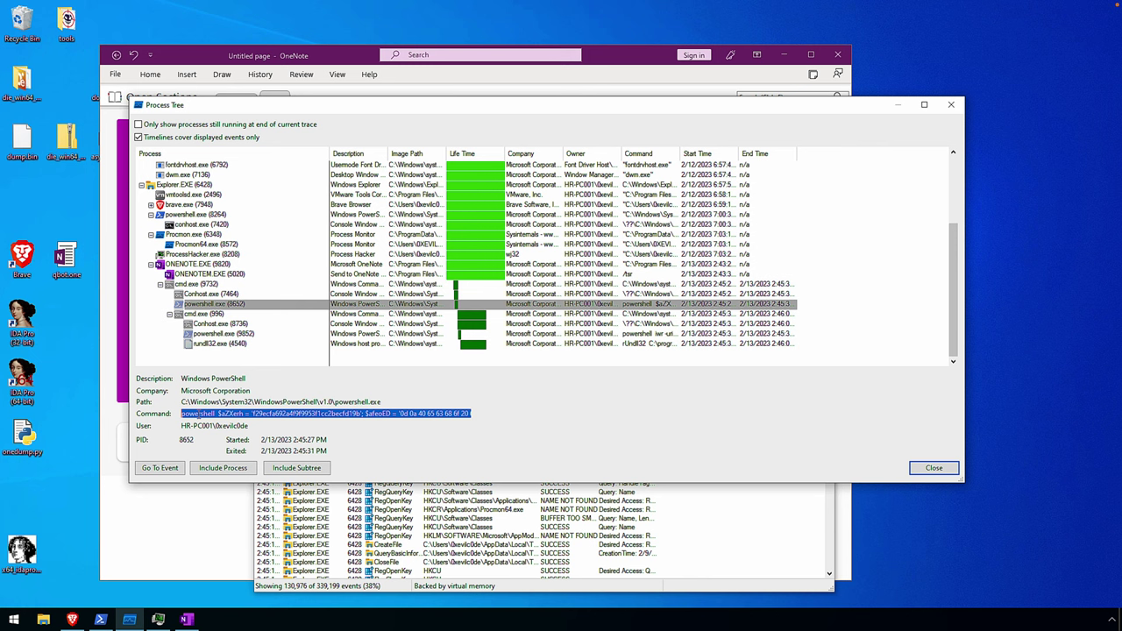
right_click(203, 414)
left_click(253, 452)
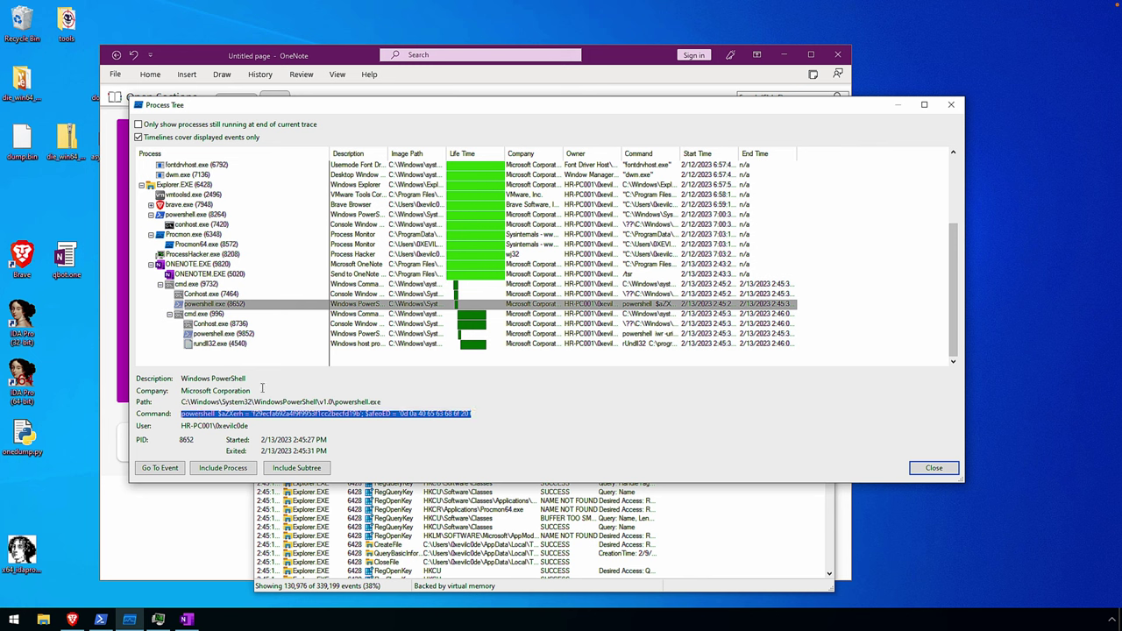
Step: Examine the download URL and output path in the command line of powershell.exe (9852)
left_click(274, 334)
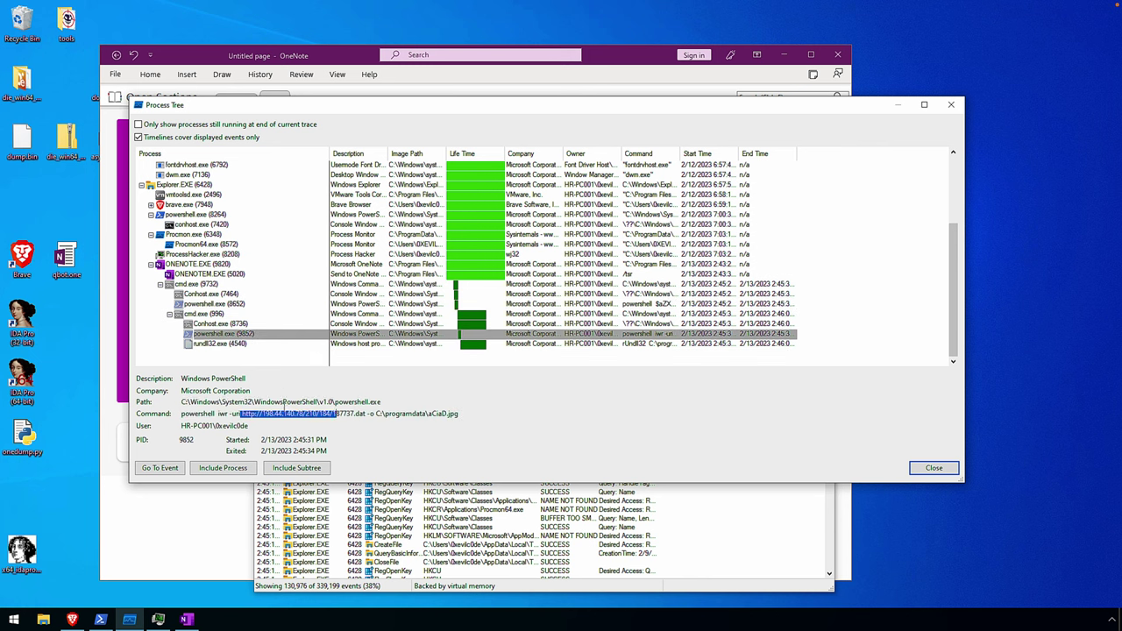
left_click(242, 413)
left_click_drag(242, 414, 466, 415)
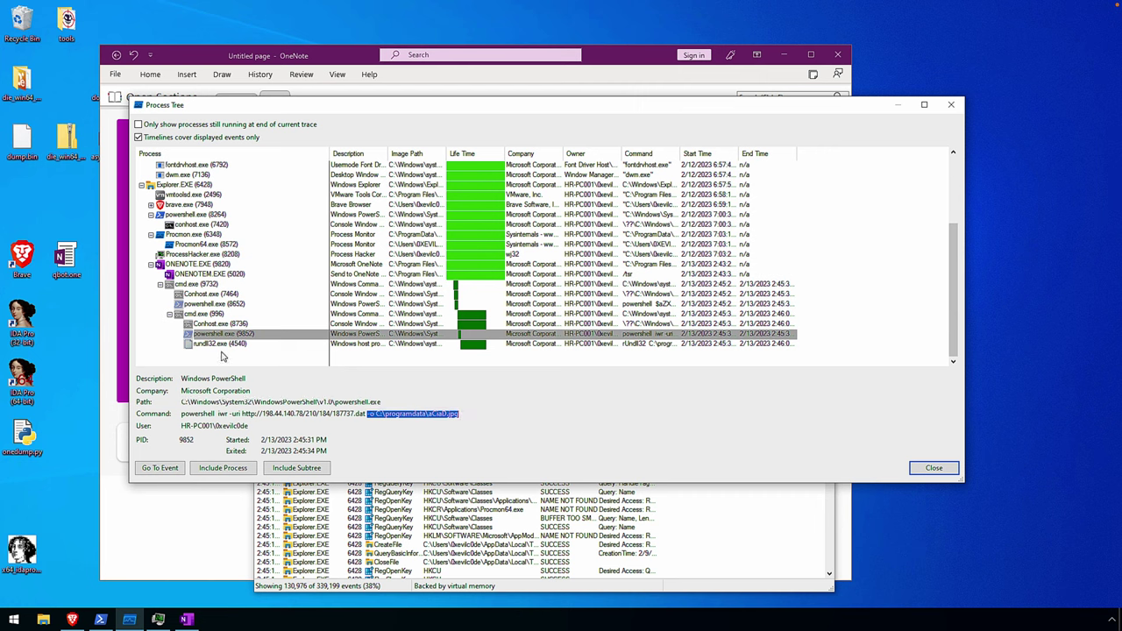
Step: Examine the rundll32.exe (4540) command line, including its file path argument and the export name
left_click(219, 343)
left_click_drag(209, 413, 291, 415)
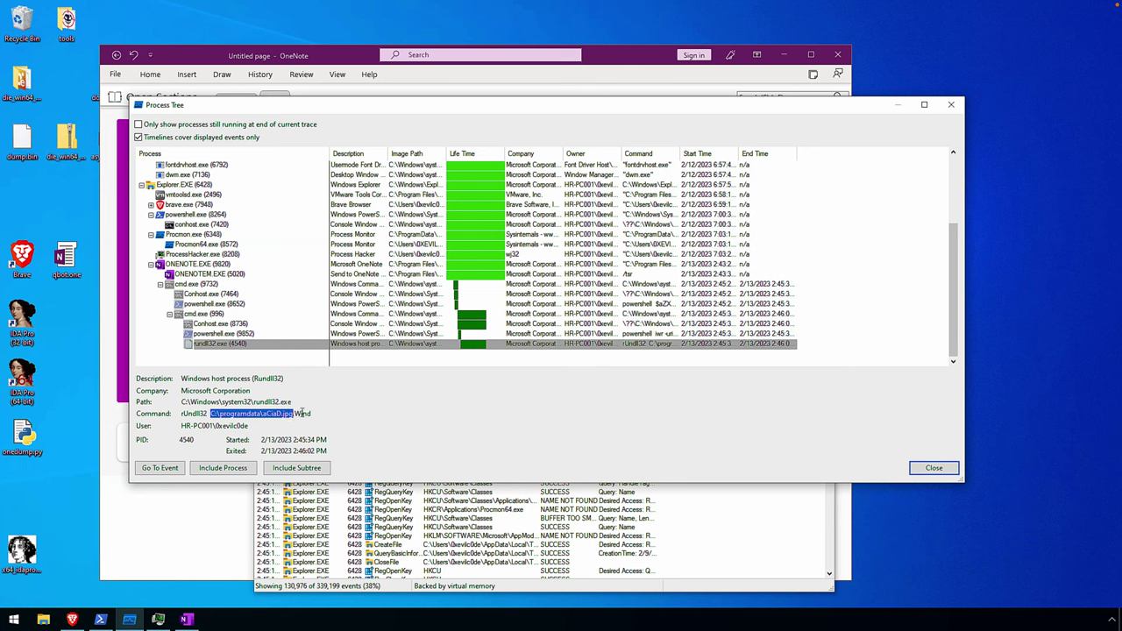
double_click(304, 414)
left_click(310, 411)
double_click(194, 413)
left_click_drag(295, 413, 314, 422)
left_click_drag(211, 413, 297, 417)
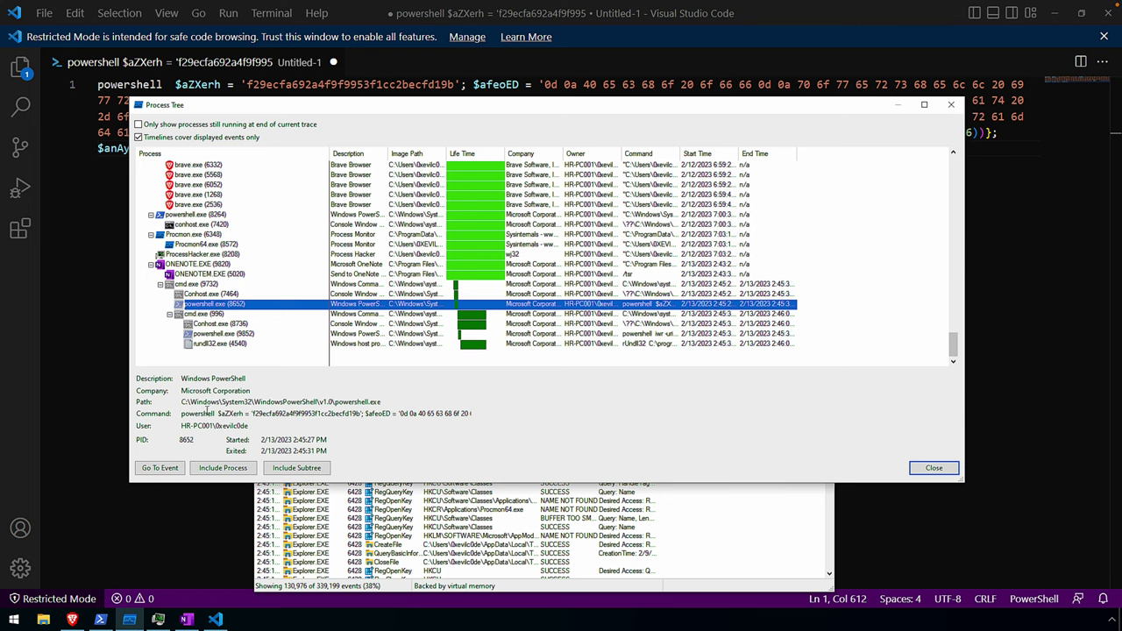
Step: Close the process tree and minimise Process Monitor to reach the PowerShell command in Visual Studio Code
left_click(202, 413)
double_click(201, 413)
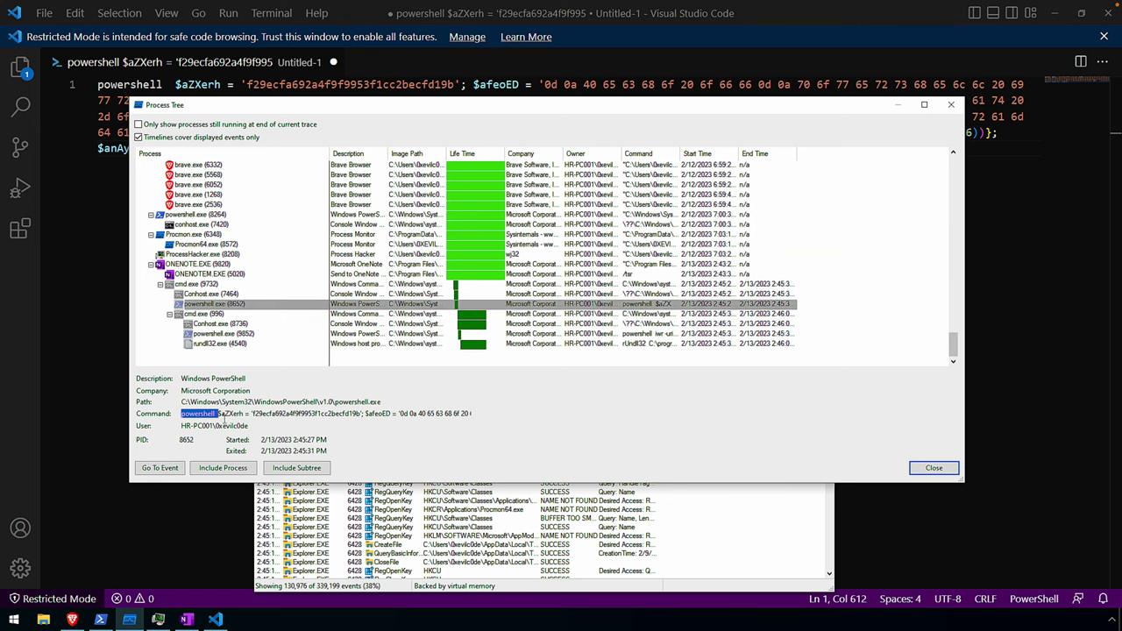
left_click(951, 104)
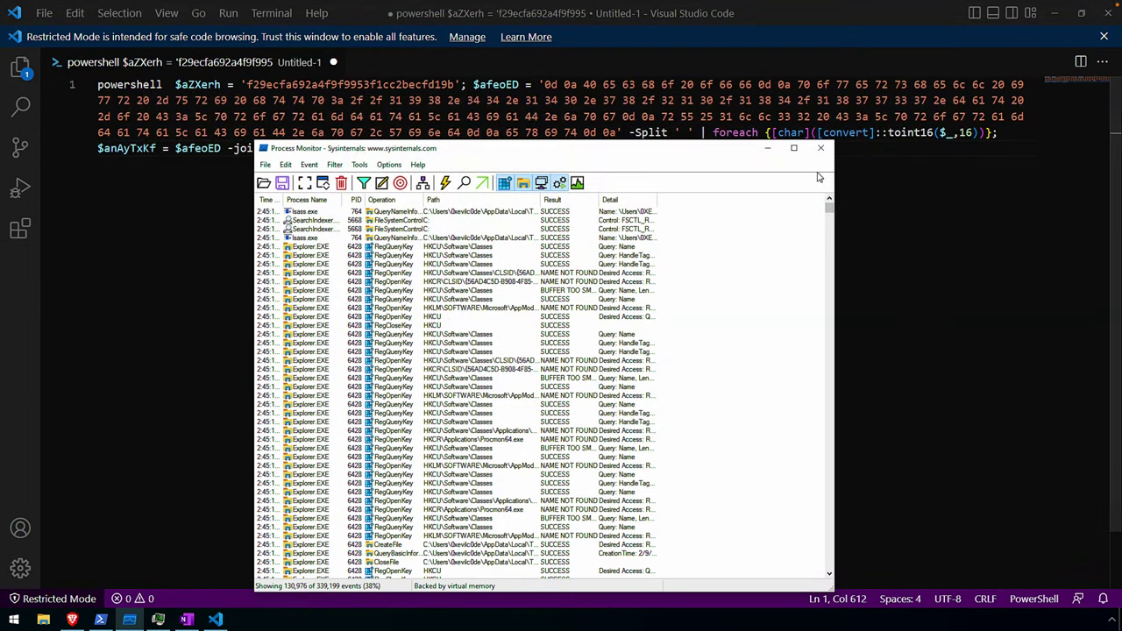
left_click(768, 148)
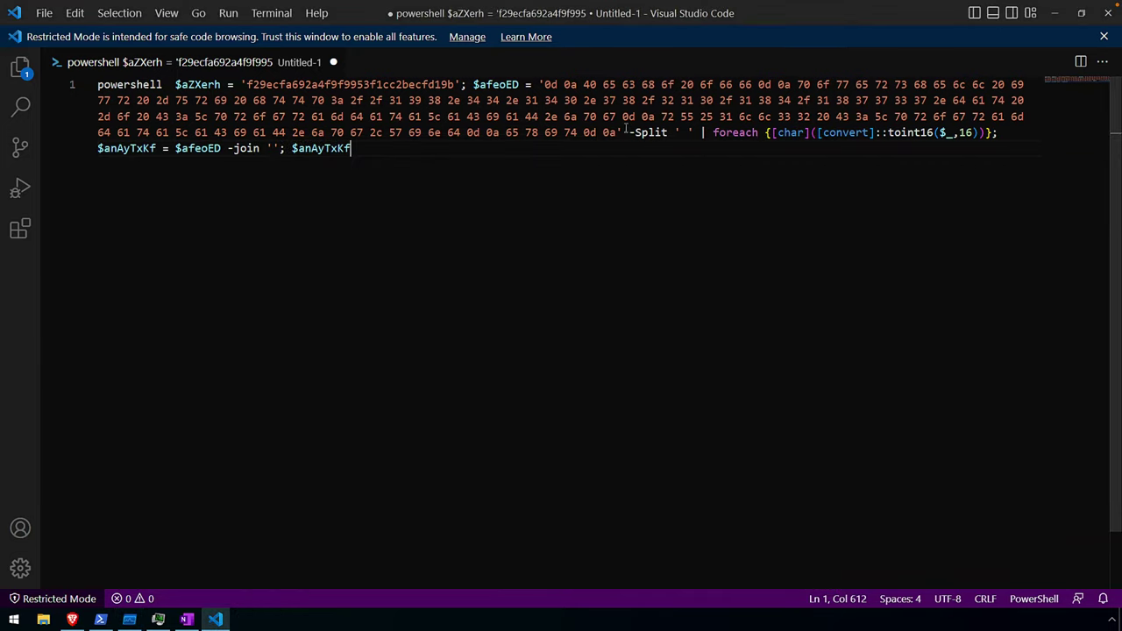
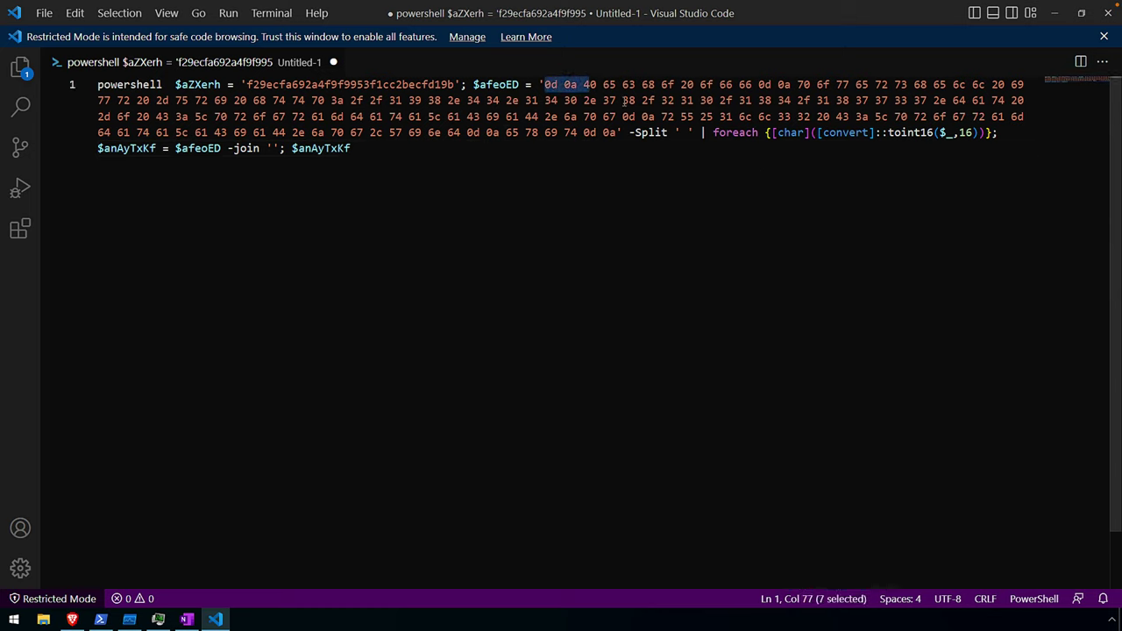
Step: Copy the hex byte string assigned to $afeoED in Visual Studio Code and paste it as the input in CyberChef
left_click(624, 100)
left_click(932, 132)
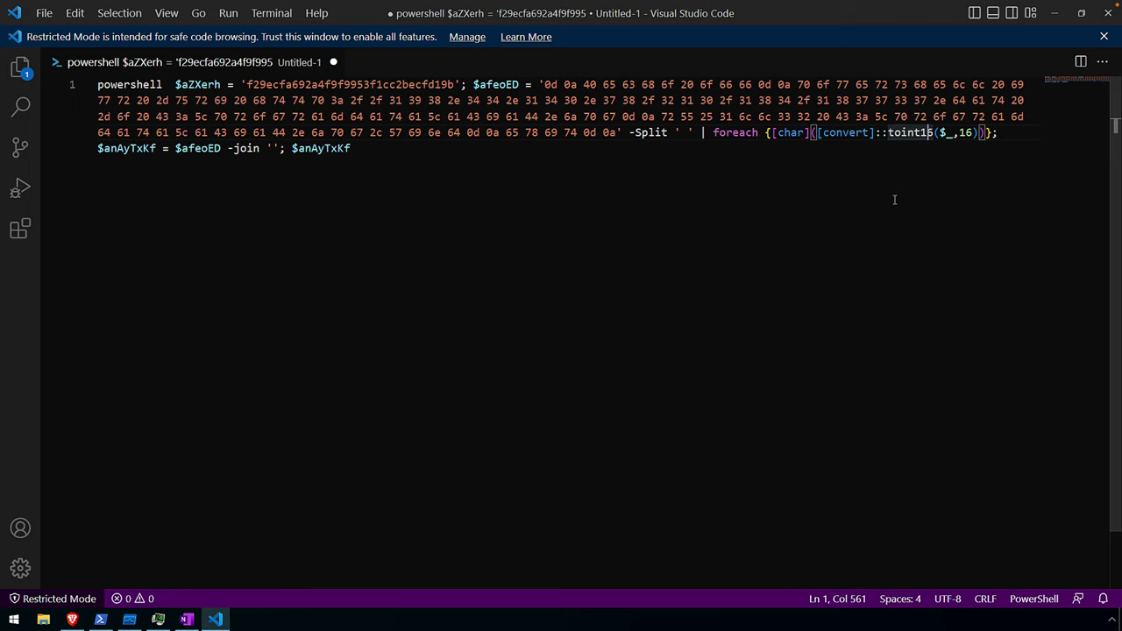
left_click(553, 84)
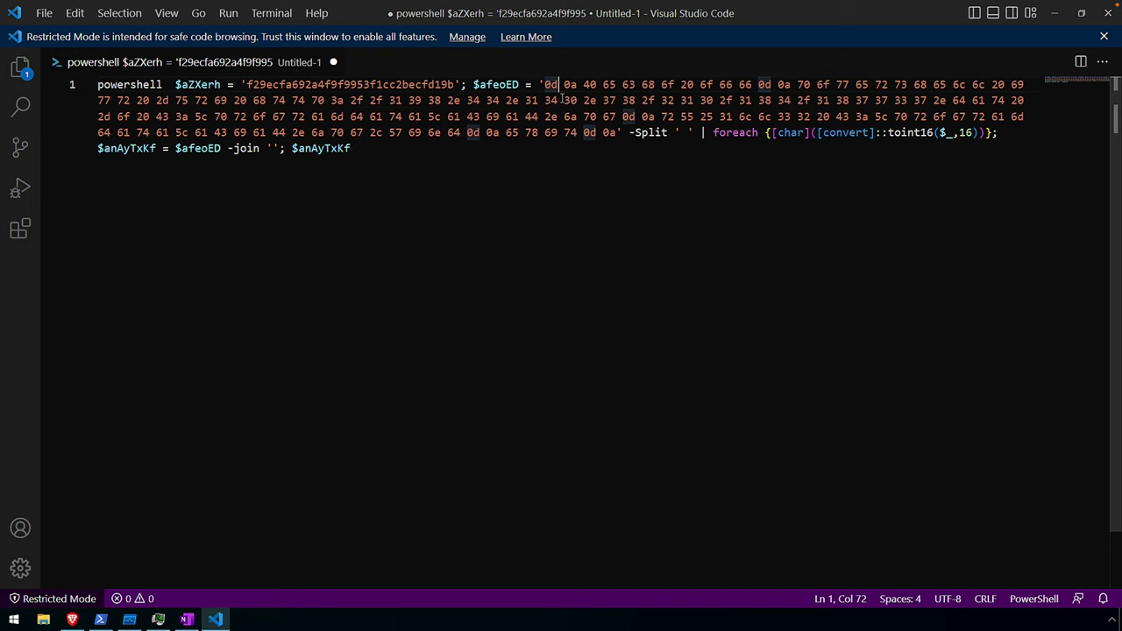
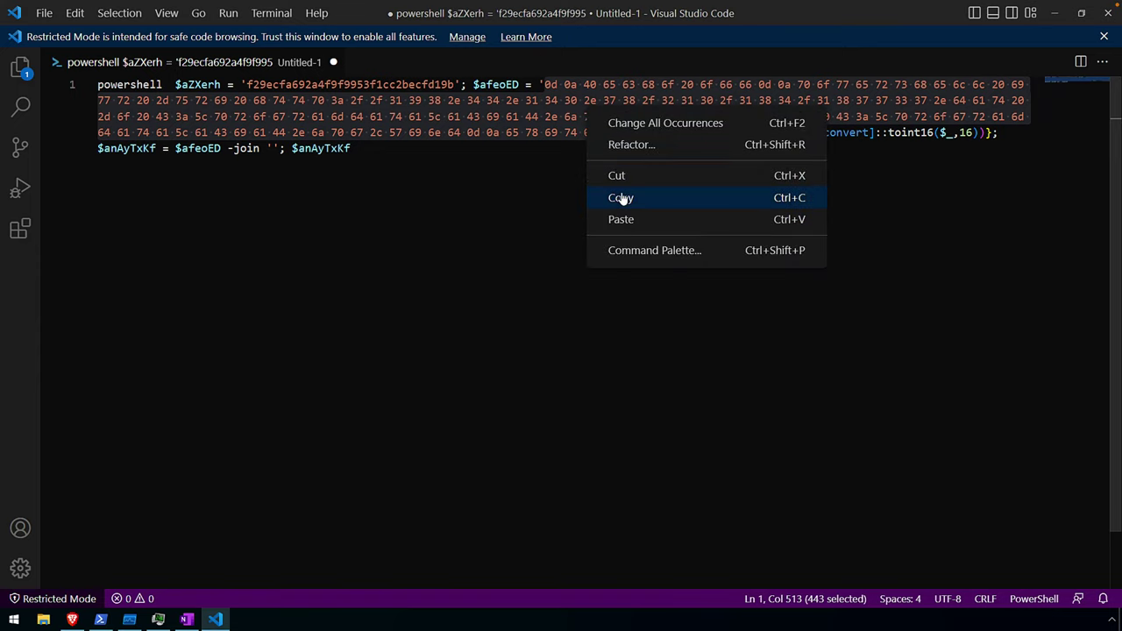
left_click(621, 197)
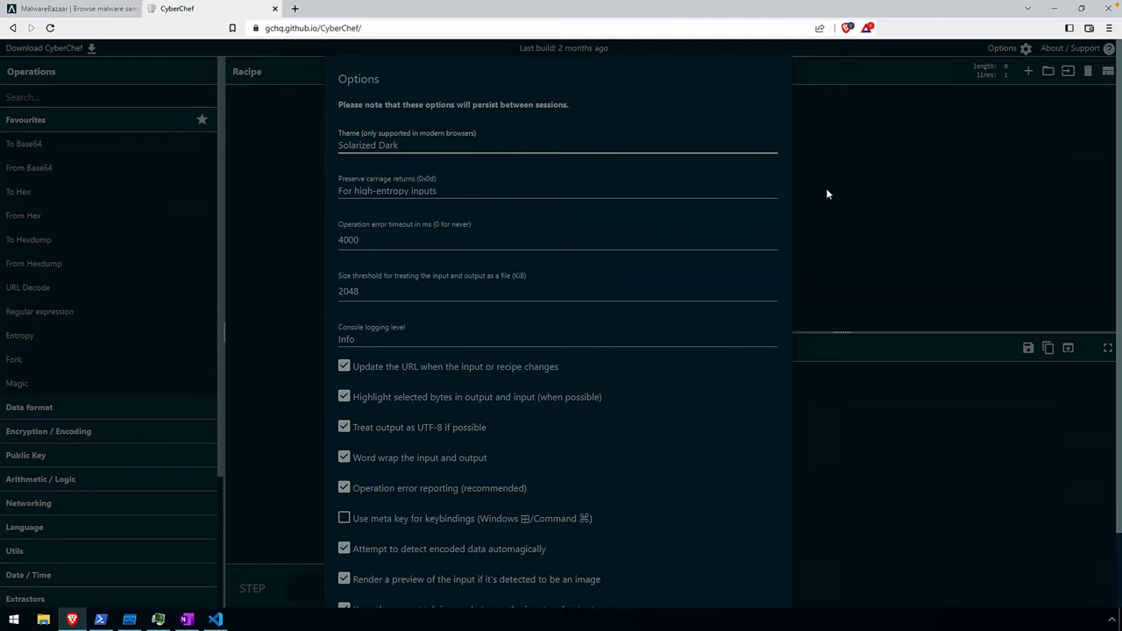
left_click(826, 188)
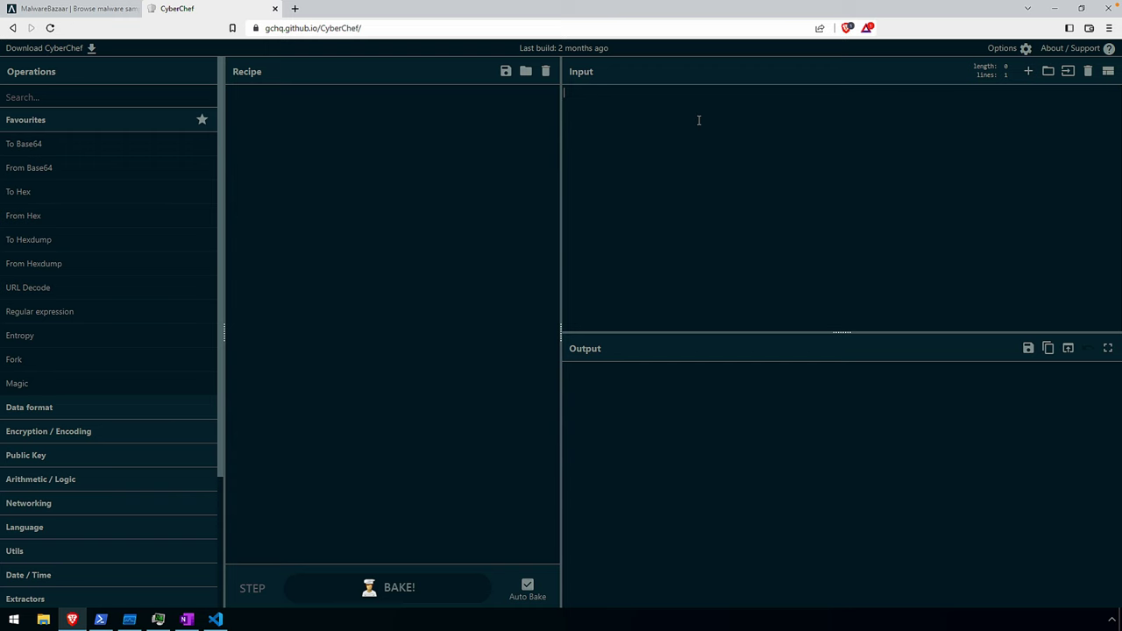
key("ctrl+v")
Step: Add the From Charcode operation to the recipe with a Space delimiter and base 16
left_click(111, 91)
type("fr")
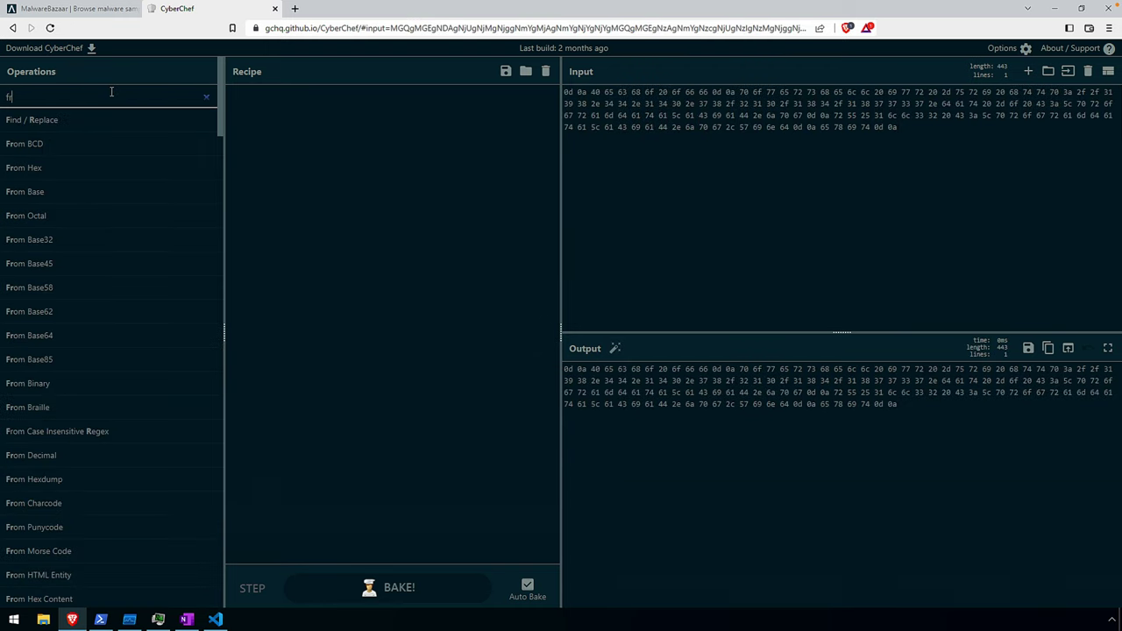
type("om char")
left_click_drag(65, 116, 239, 138)
left_click(362, 135)
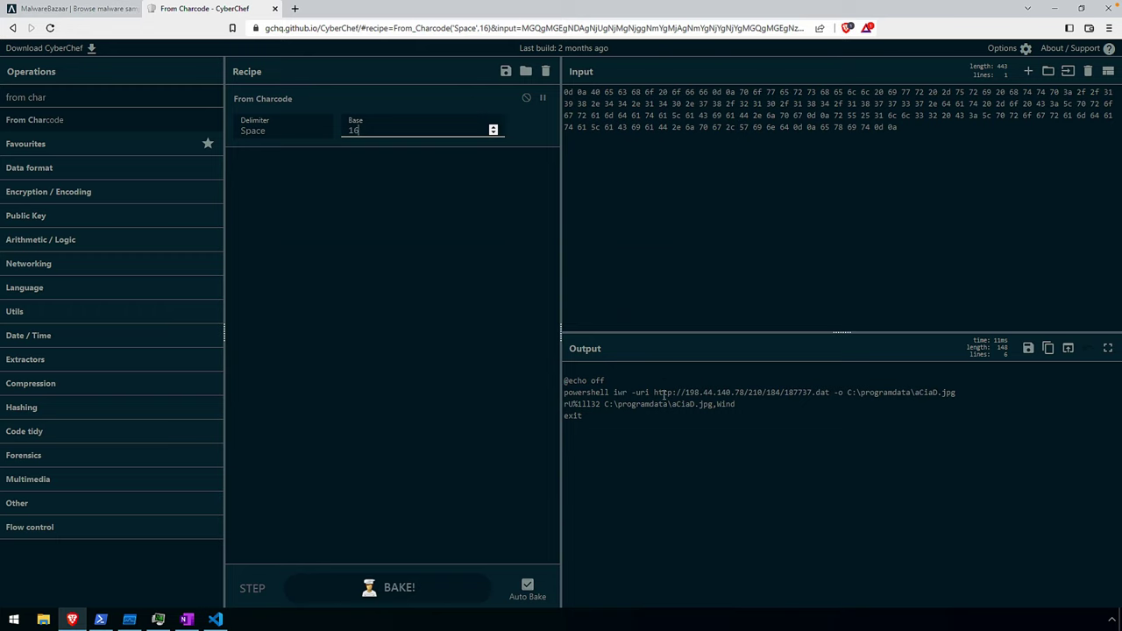
Step: Examine the decoded script in the output, checking the download URL, the saved file path and the rundll32 line
left_click_drag(654, 392, 830, 391)
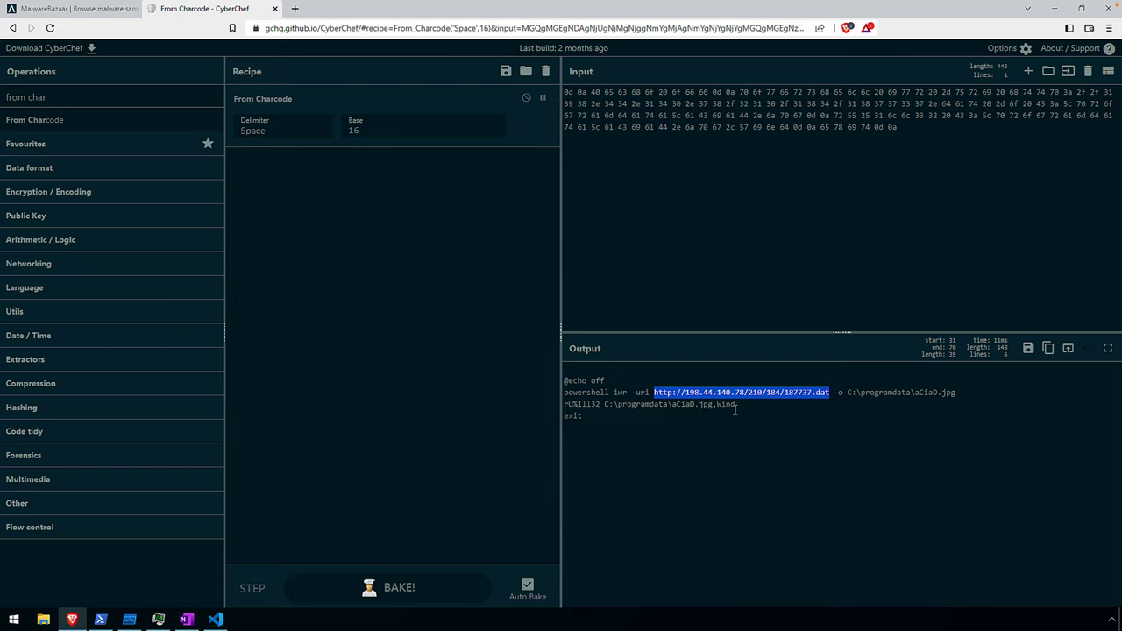
left_click_drag(741, 405, 572, 404)
left_click(610, 419)
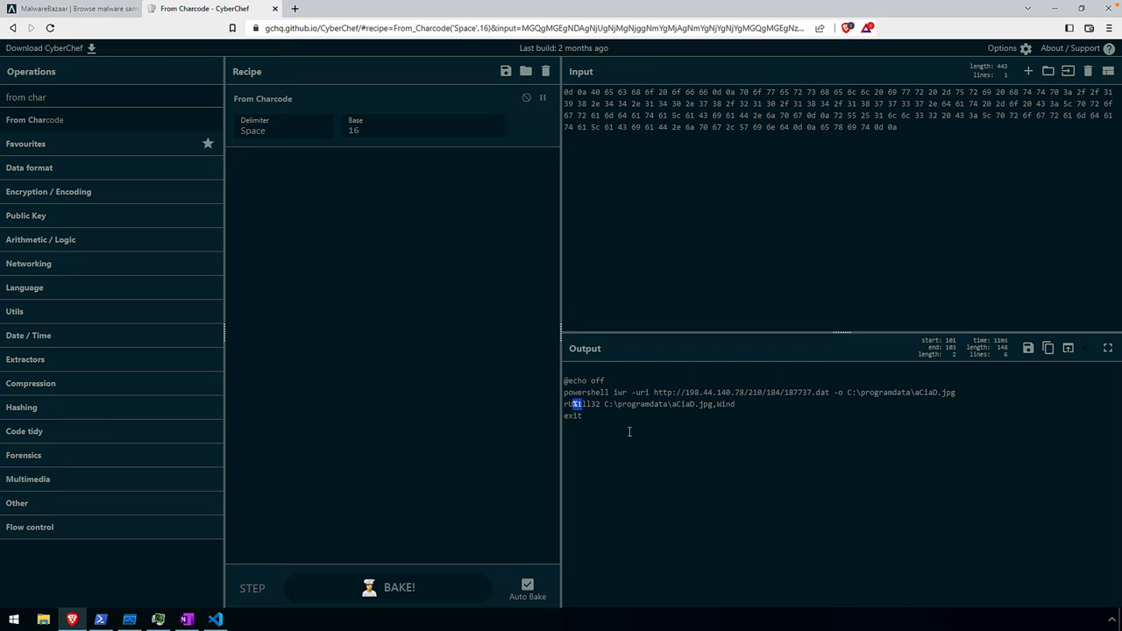
left_click_drag(653, 392, 829, 392)
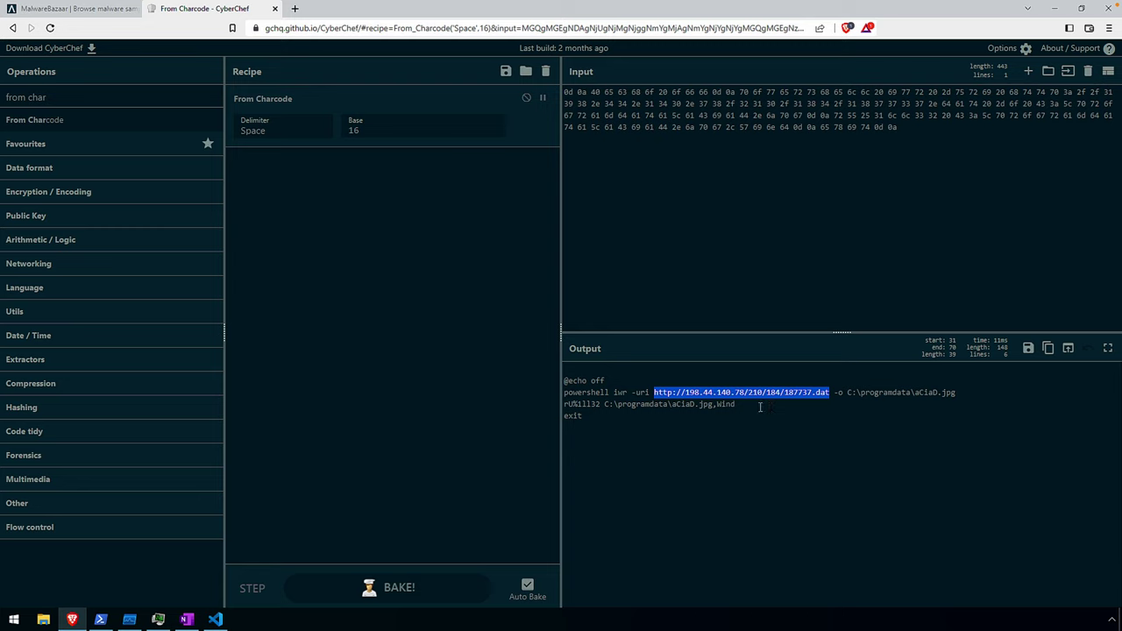
left_click(755, 407)
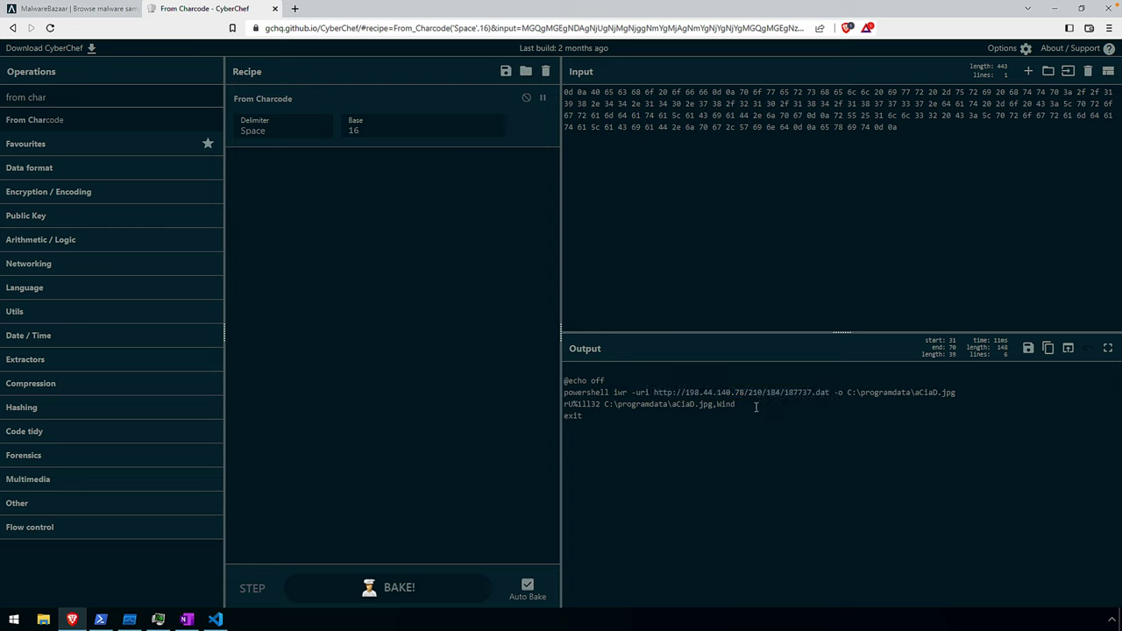
left_click_drag(654, 392, 955, 392)
left_click(728, 408)
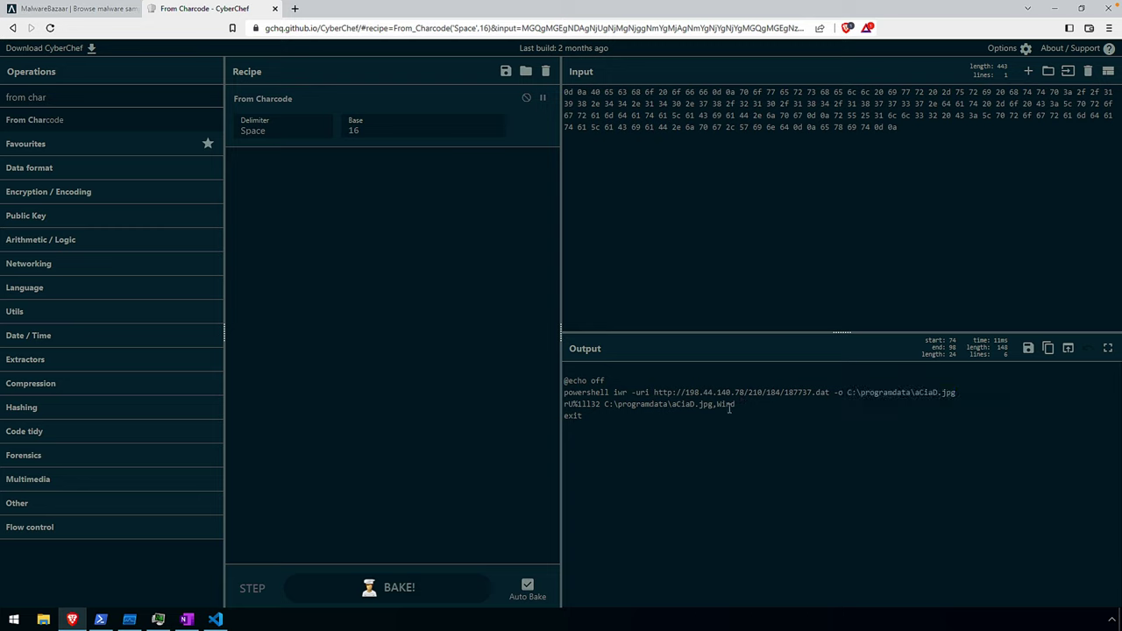
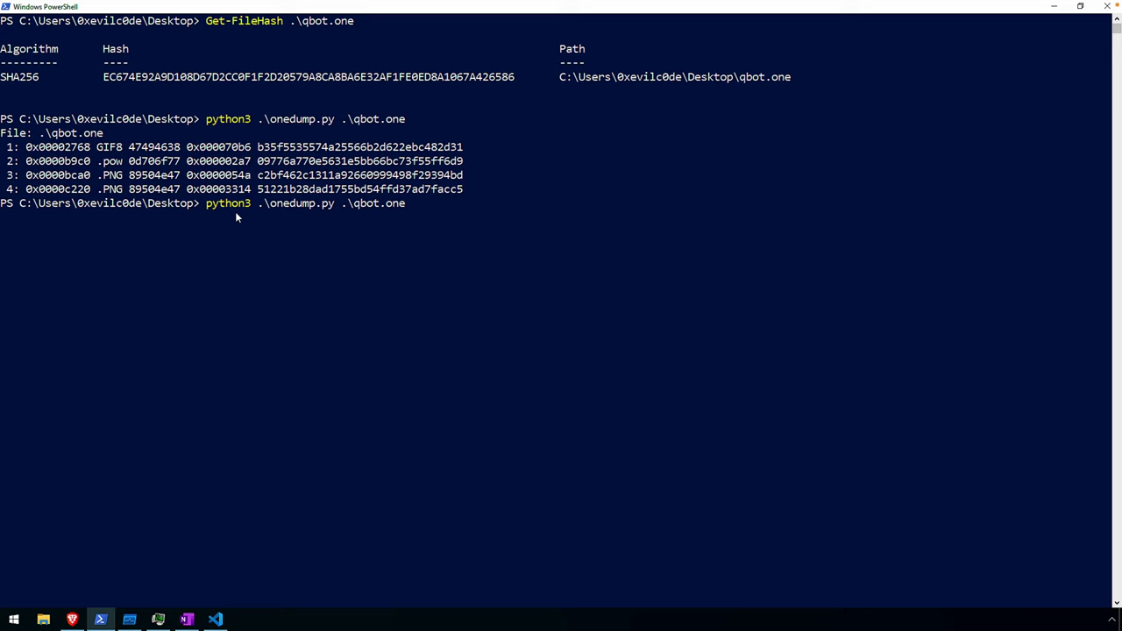
Step: Dump object 2 of qbot.one to script.ps1 using onedump.py with -s 2 -d -o, and open script.ps1 in Visual Studio Code
type("-s")
key("BackSpace")
key("BackSpace")
type("s 2 -d -o  ")
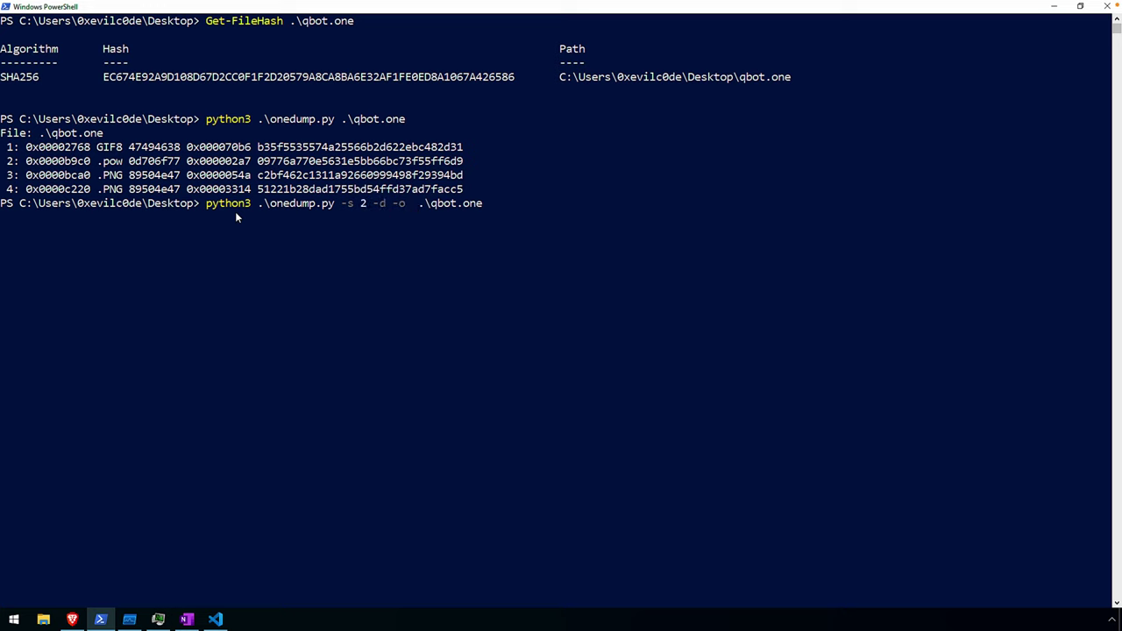
type("b")
key("BackSpace")
type("script")
key("BackSpace")
type("t.ps1")
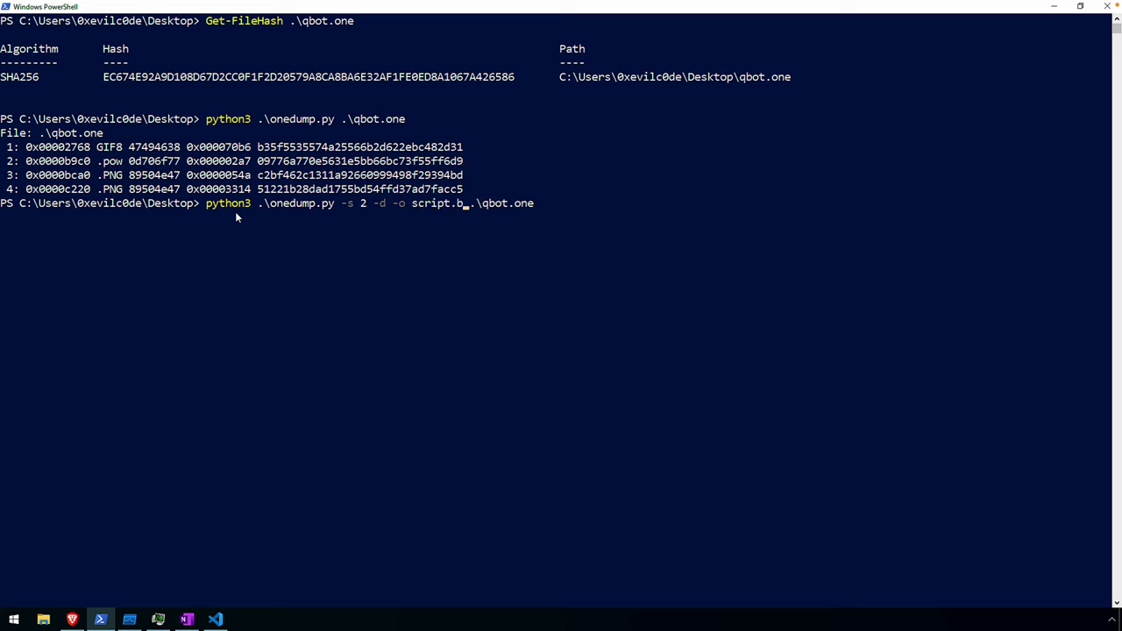
key("BackSpace")
type("1")
key("Return")
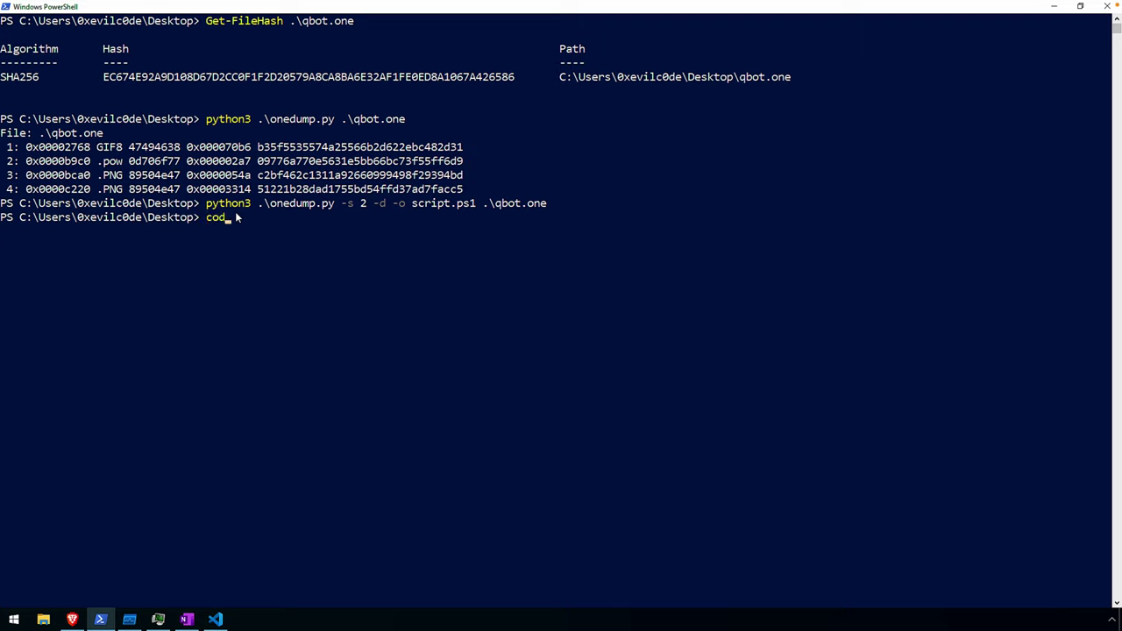
type("code scr")
key("Tab")
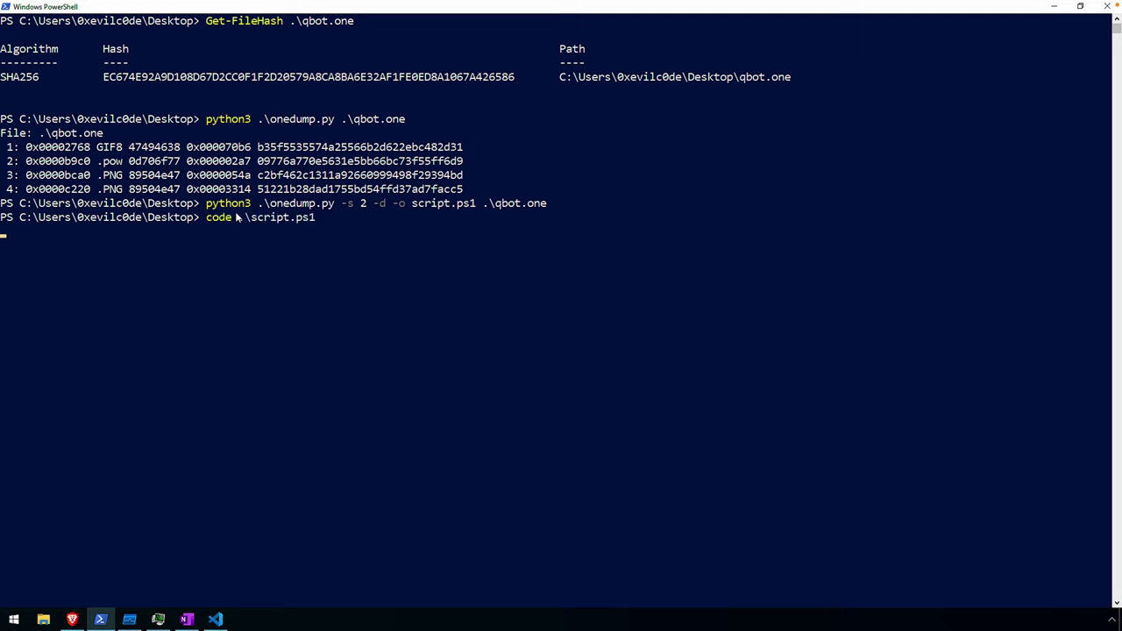
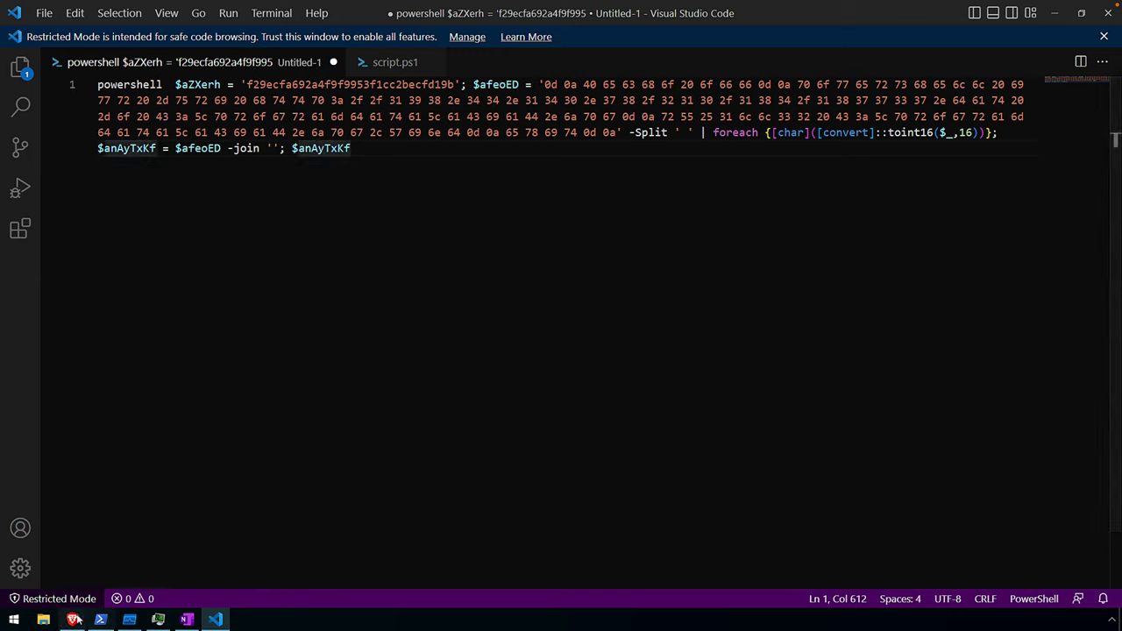
Step: Check the %1 placeholder in CyberChef's decoded rundll32 line against script.ps1 in Visual Studio Code
key("alt+Tab")
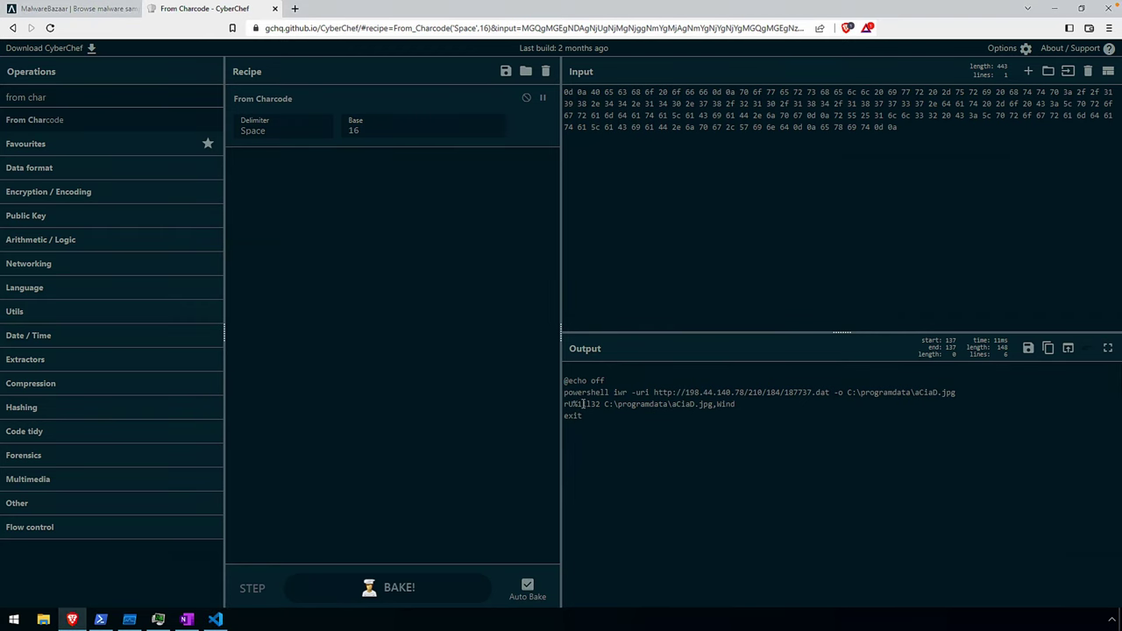
left_click_drag(584, 404, 571, 404)
left_click(217, 619)
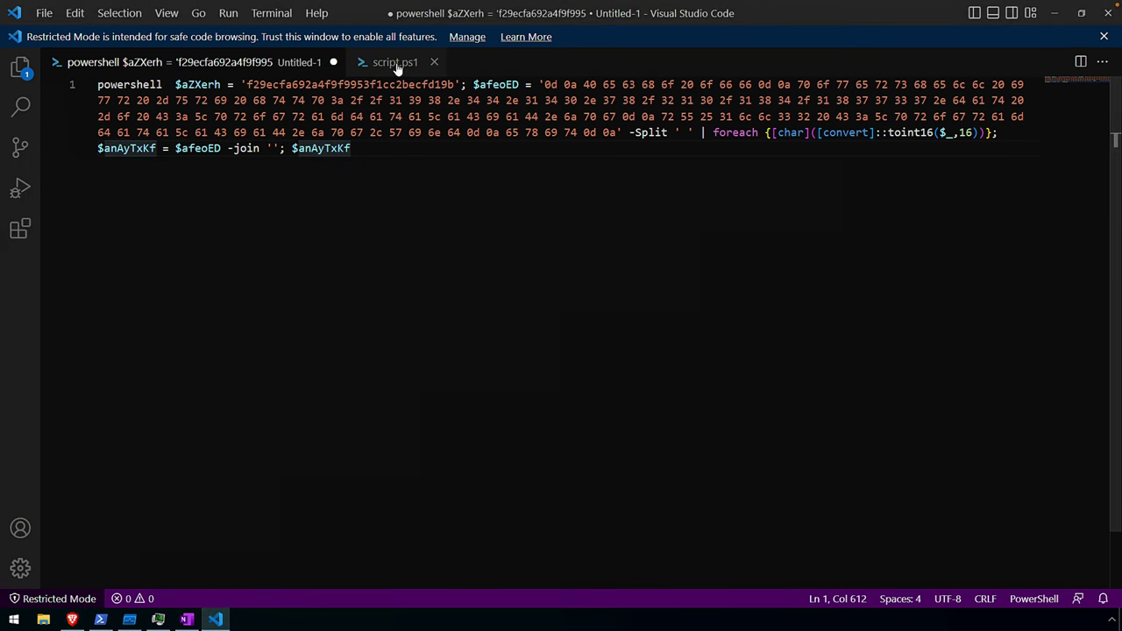
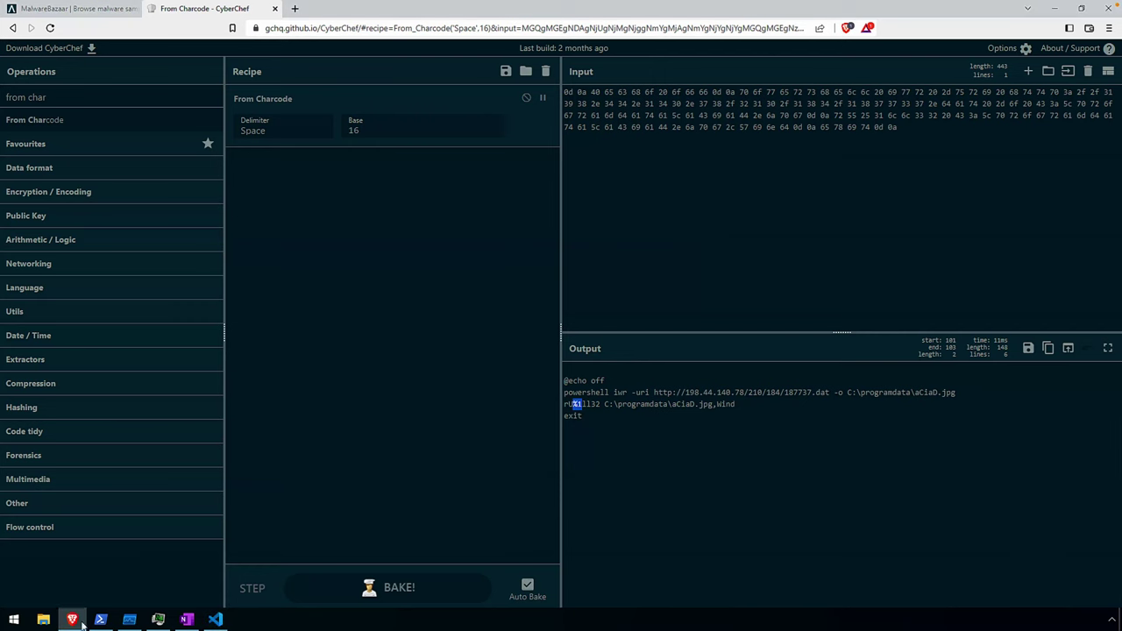
left_click(72, 619)
left_click(648, 419)
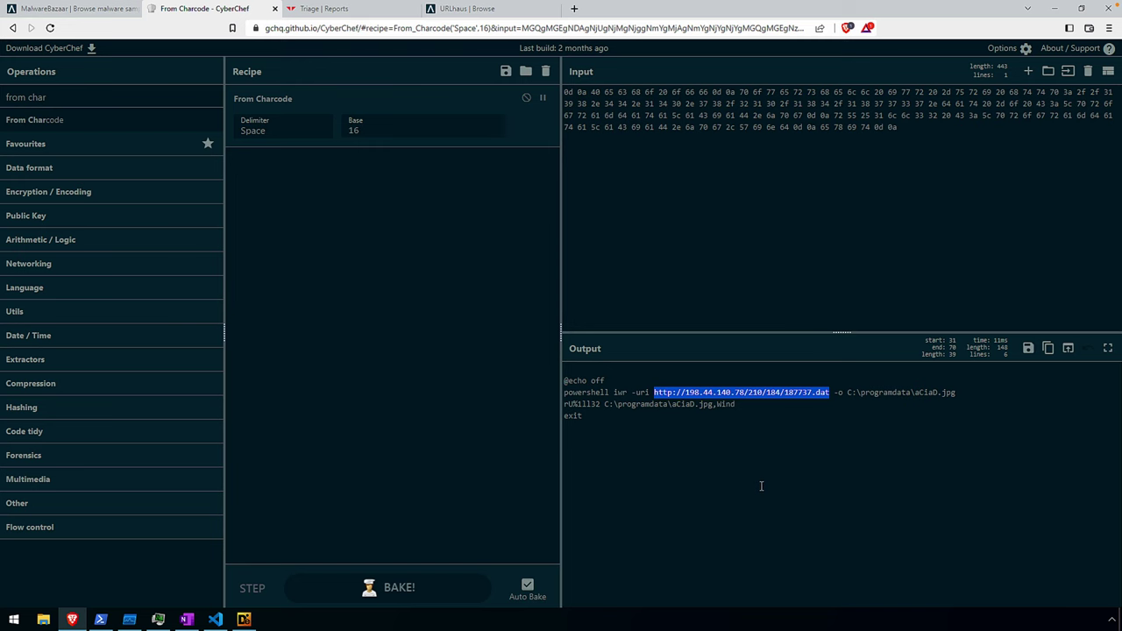
Step: Examine the decoded script's download URL, the Wind export name and the C:\programdata\aCiaD.jpg path passed to rundll32
left_click(761, 483)
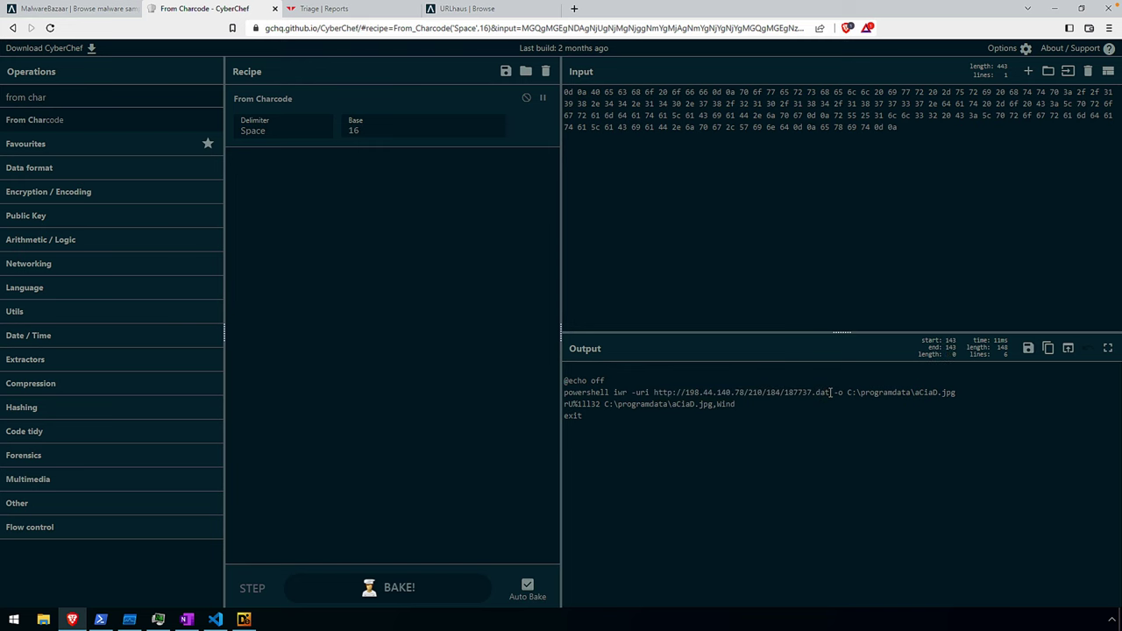
left_click_drag(828, 392, 654, 391)
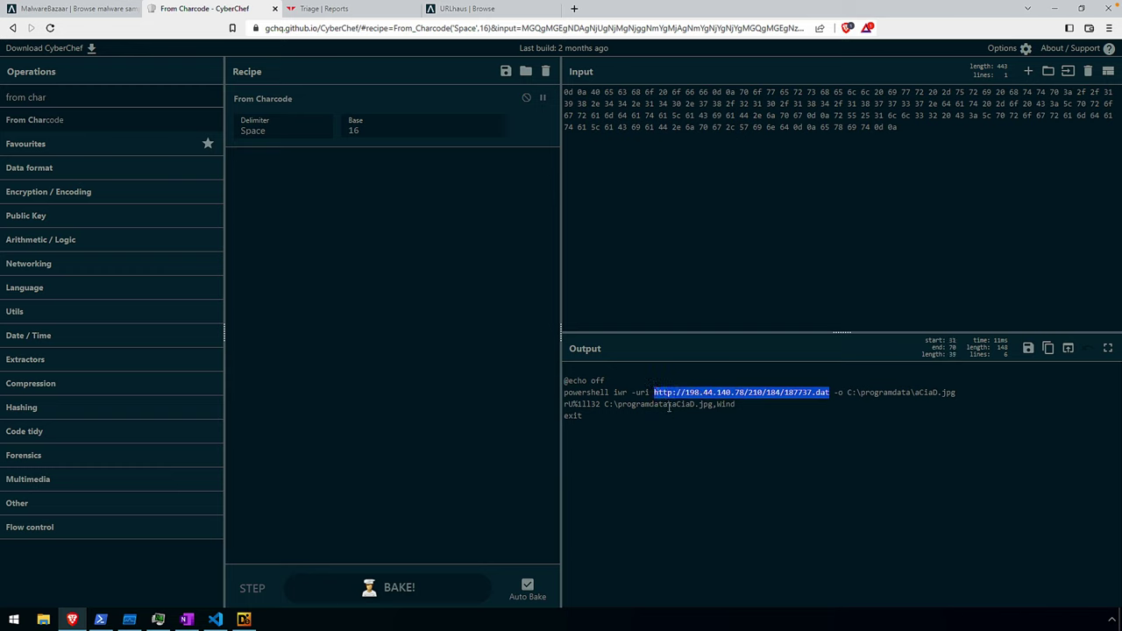
left_click(622, 422)
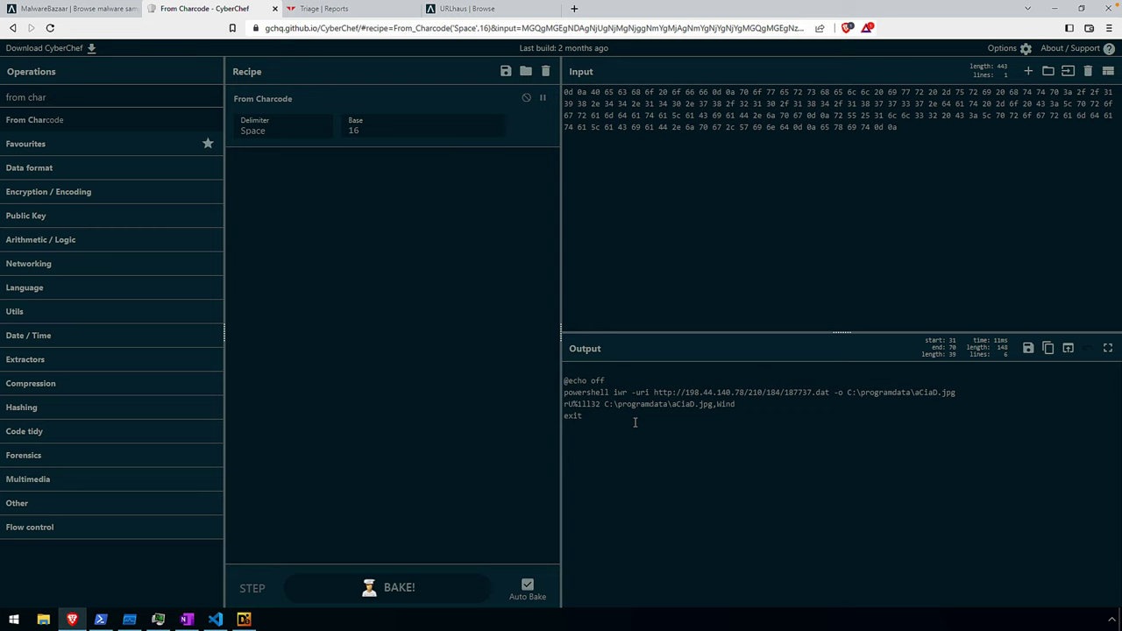
double_click(726, 404)
left_click_drag(604, 404, 708, 409)
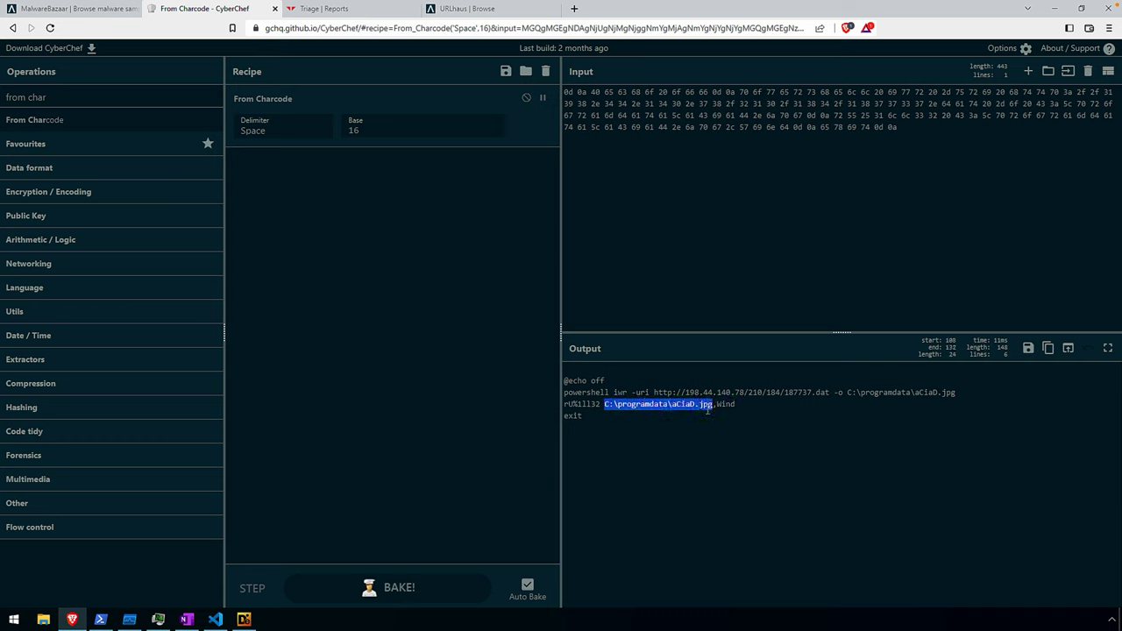
Step: Switch to Detect It Easy, enlarge its window, and open the export table of 187737.dat in an enlarged PE viewer
left_click(1052, 10)
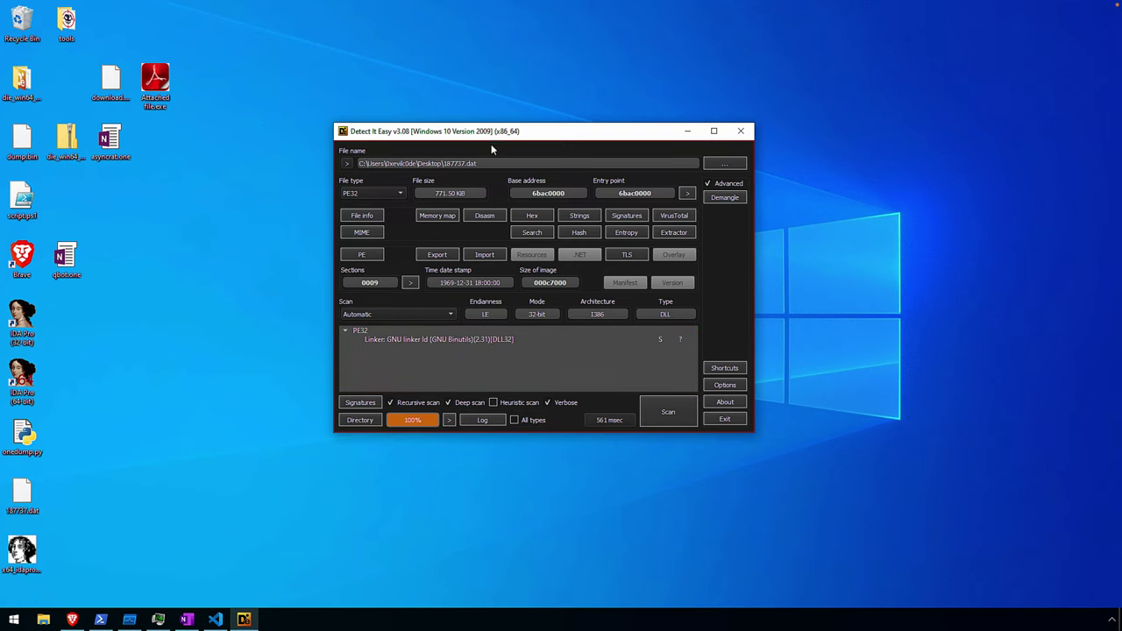
left_click_drag(544, 131, 474, 123)
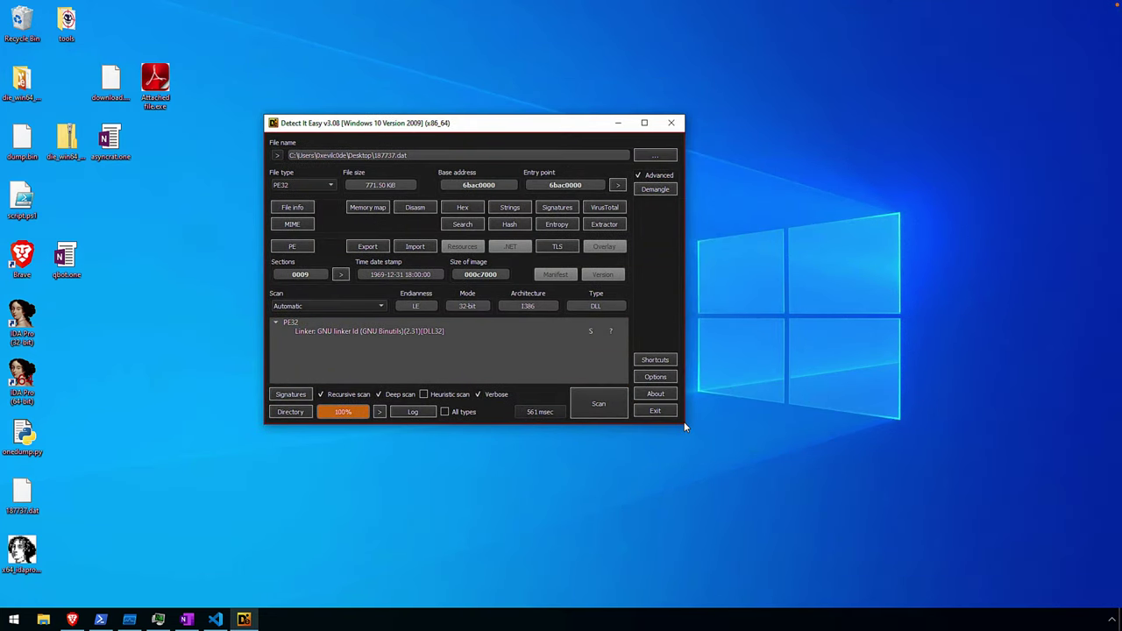
left_click_drag(685, 427, 789, 479)
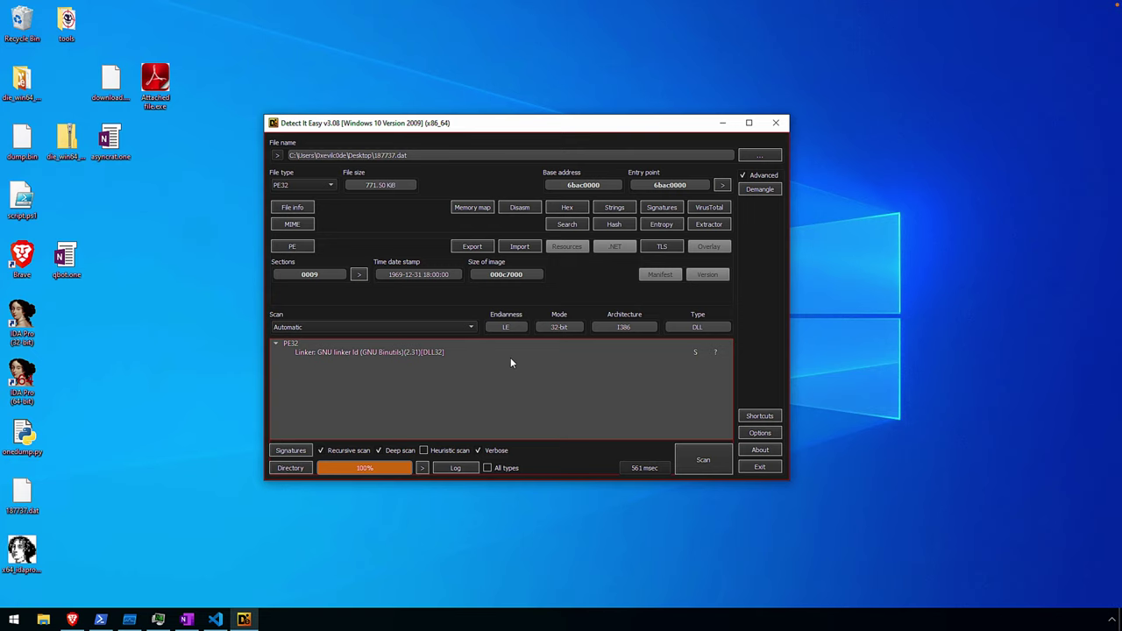
left_click(454, 249)
left_click_drag(540, 163, 473, 70)
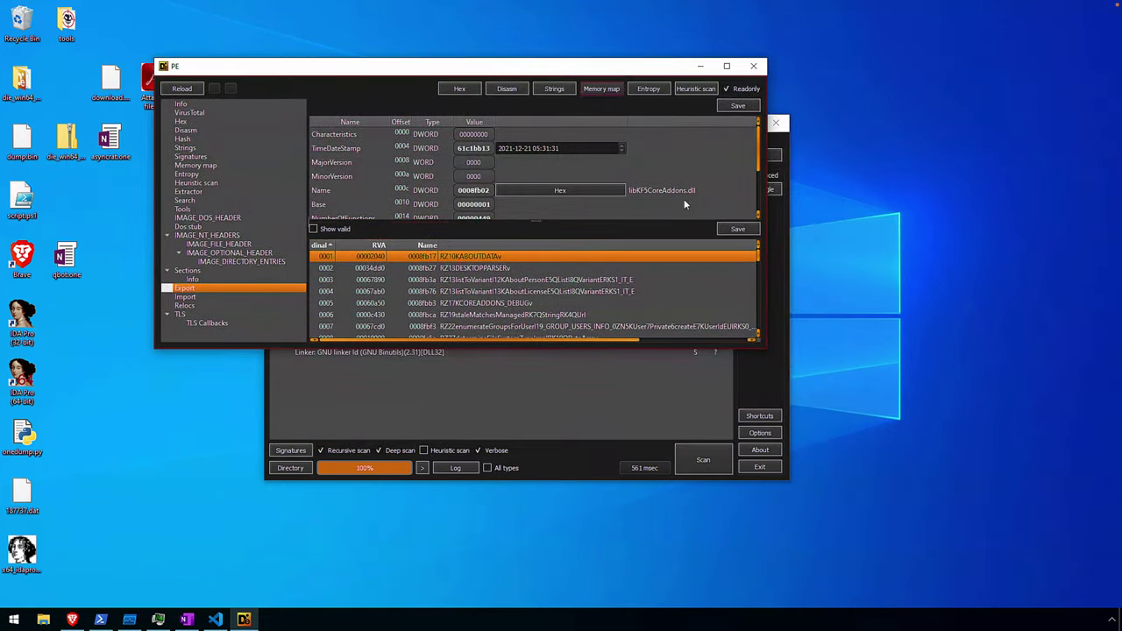
left_click_drag(766, 347, 989, 559)
Step: Look through the exported functions of 187737.dat for the Wind entry and close the PE viewer
scroll(623, 448, "down", 4)
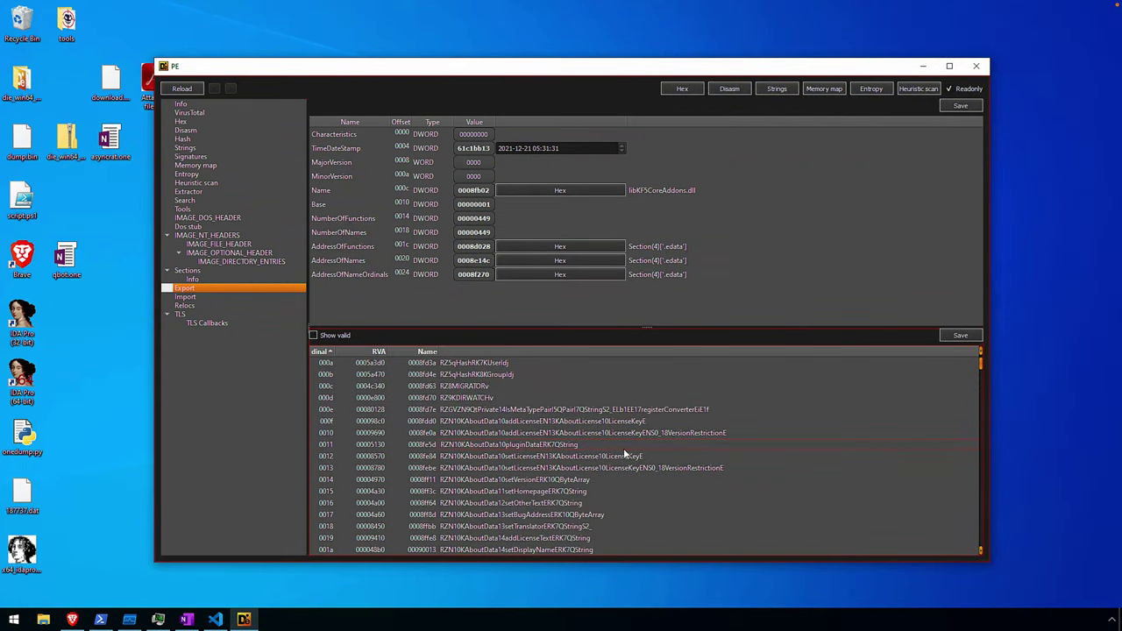
left_click(524, 481)
left_click(501, 494)
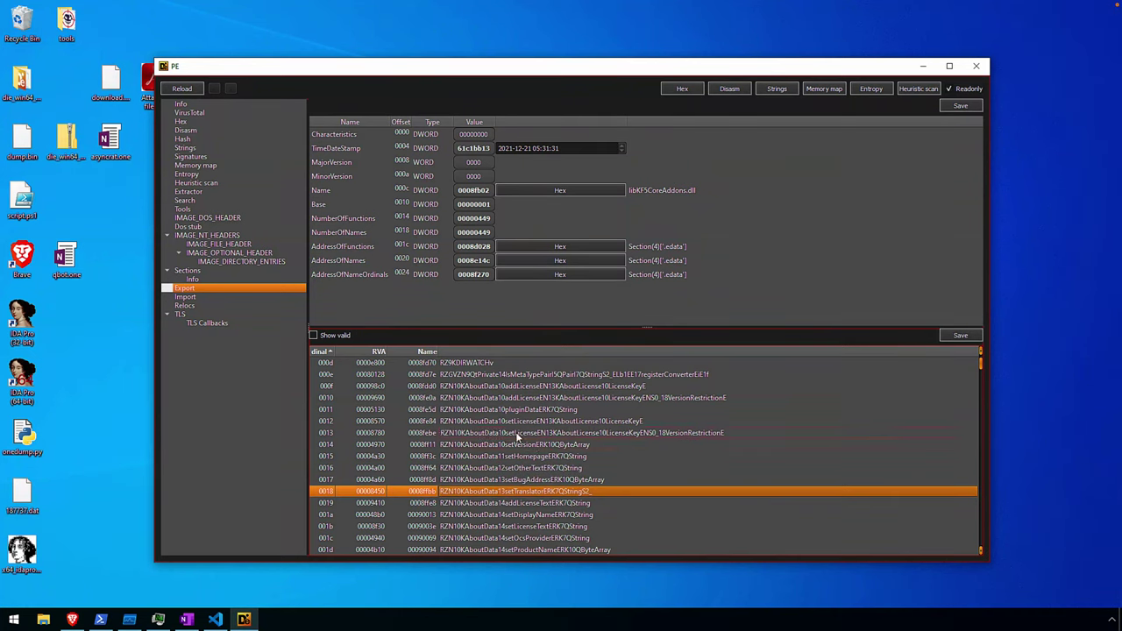
scroll(518, 437, "down", 20)
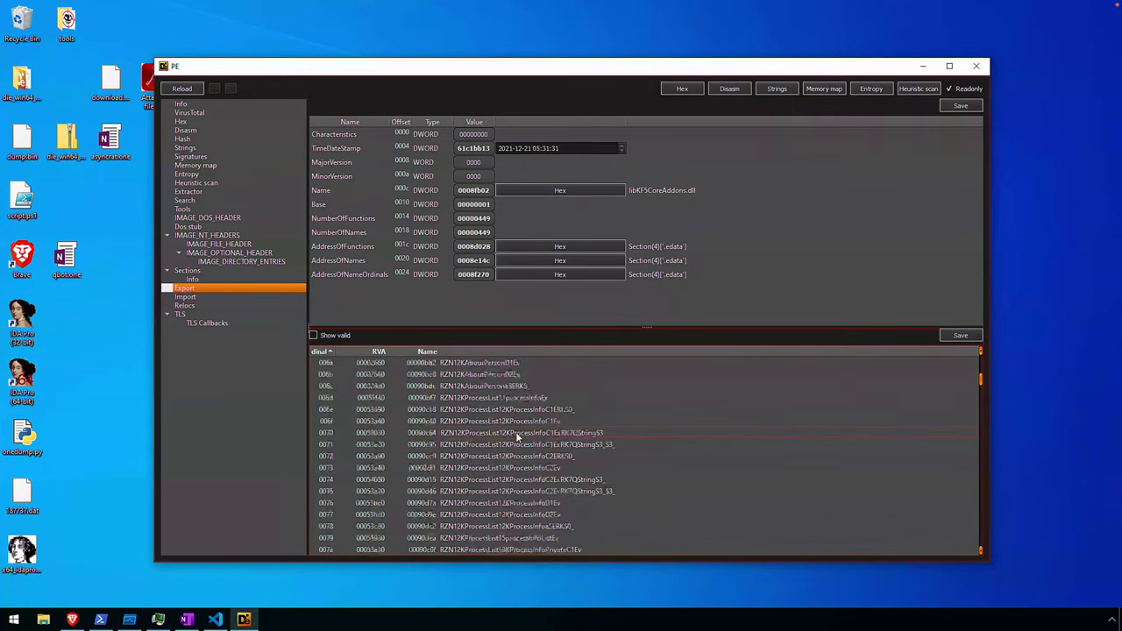
left_click_drag(982, 388, 984, 544)
left_click(453, 549)
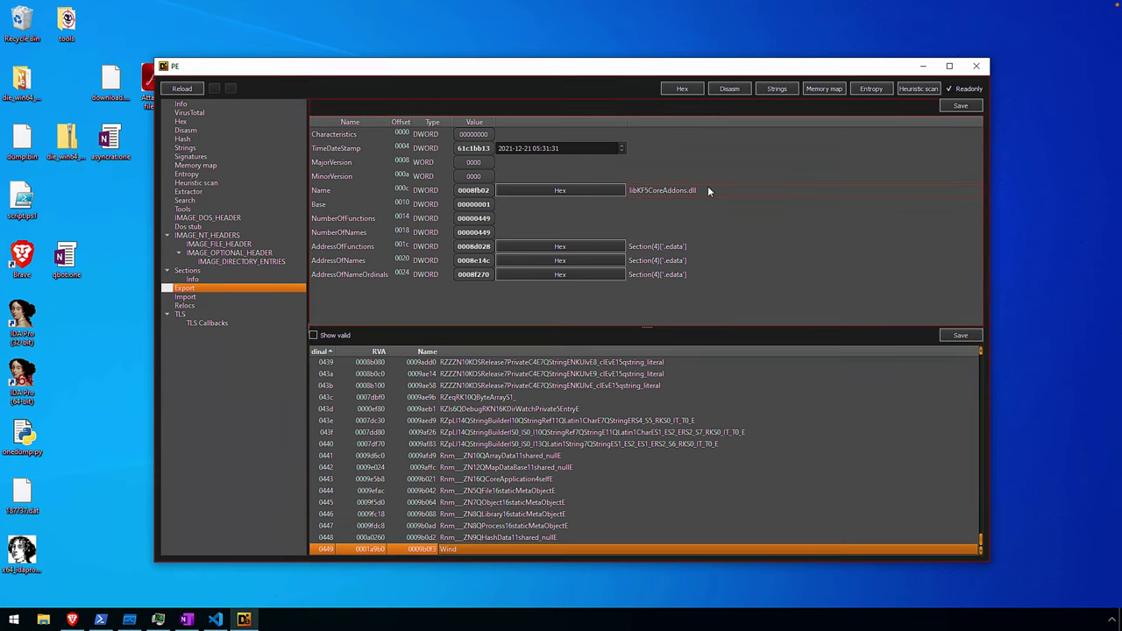
left_click(979, 67)
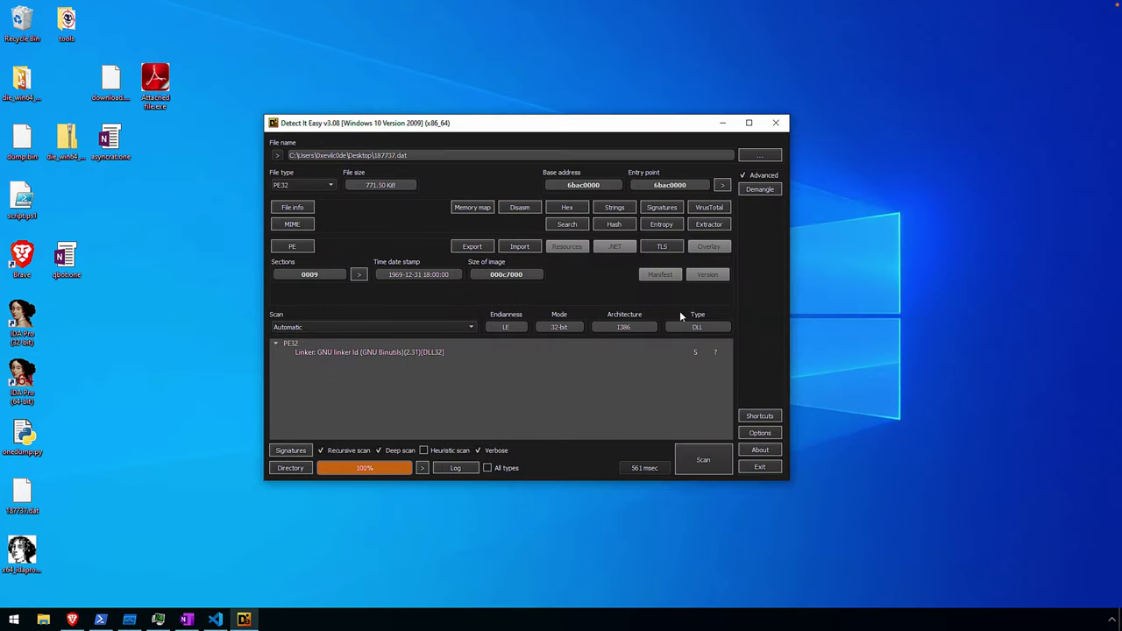
Step: Move Detect It Easy out of the way and load 187737.dat from the desktop into IDA Pro (32-bit)
left_click_drag(452, 129, 510, 99)
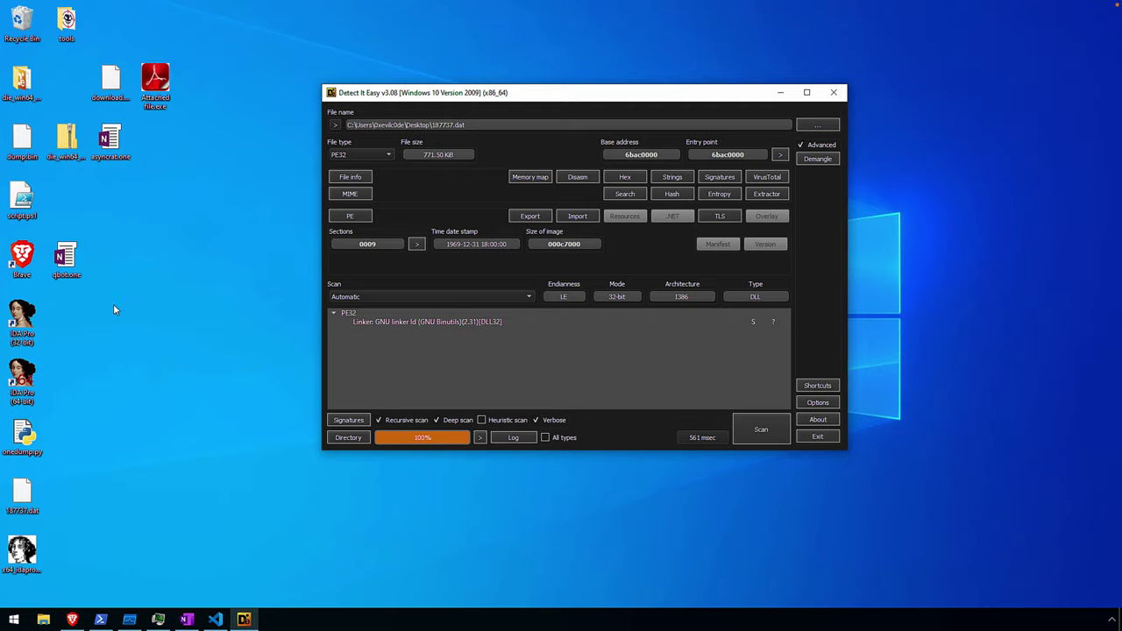
left_click_drag(22, 495, 22, 323)
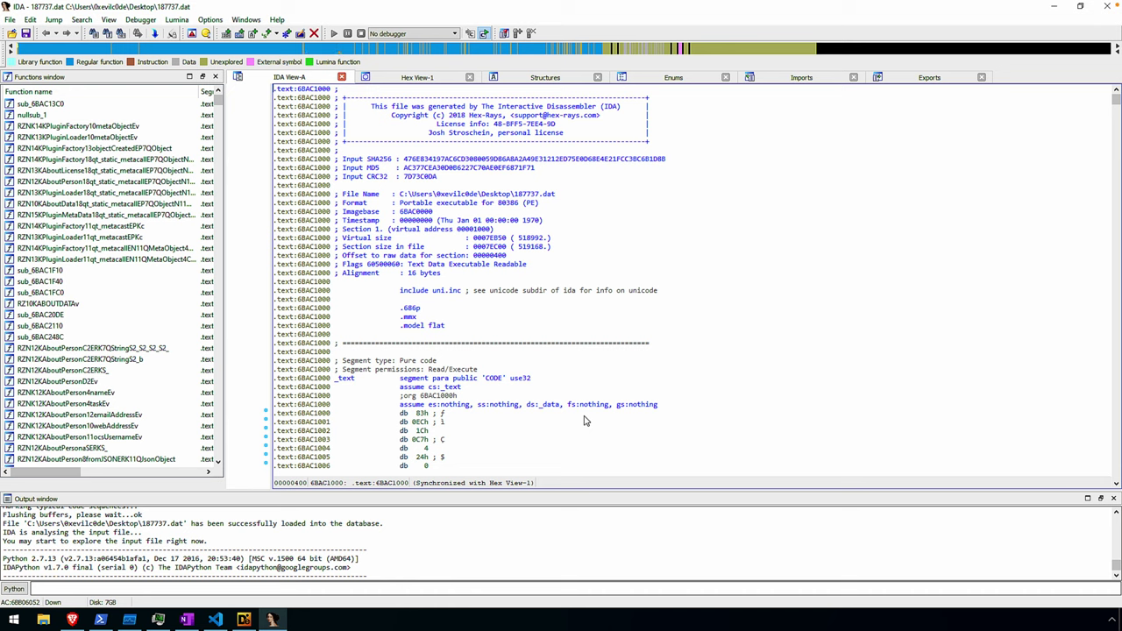
left_click(498, 421)
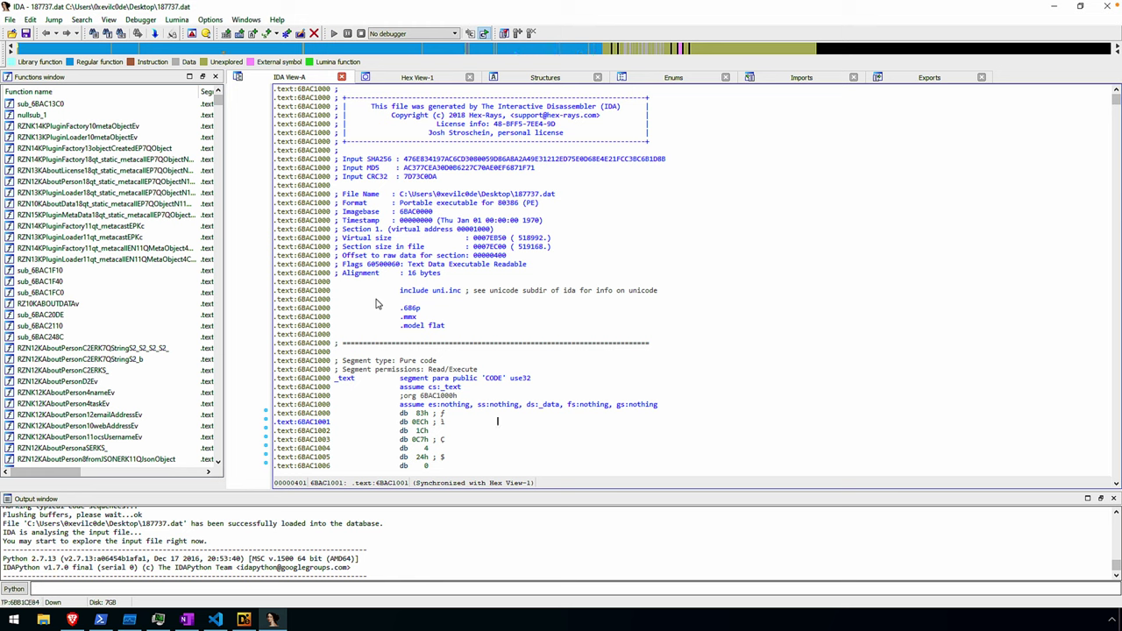
Step: Switch to Brave and search the web in a new tab for "0xevilc0de rundll32 debug"
left_click(73, 619)
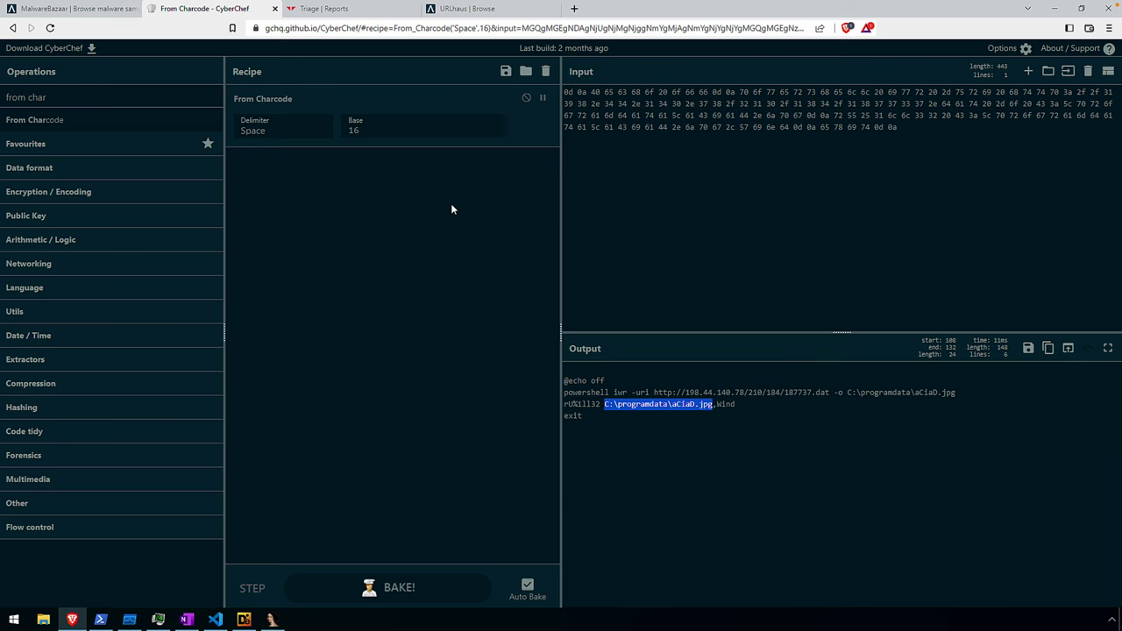
key("ctrl+t")
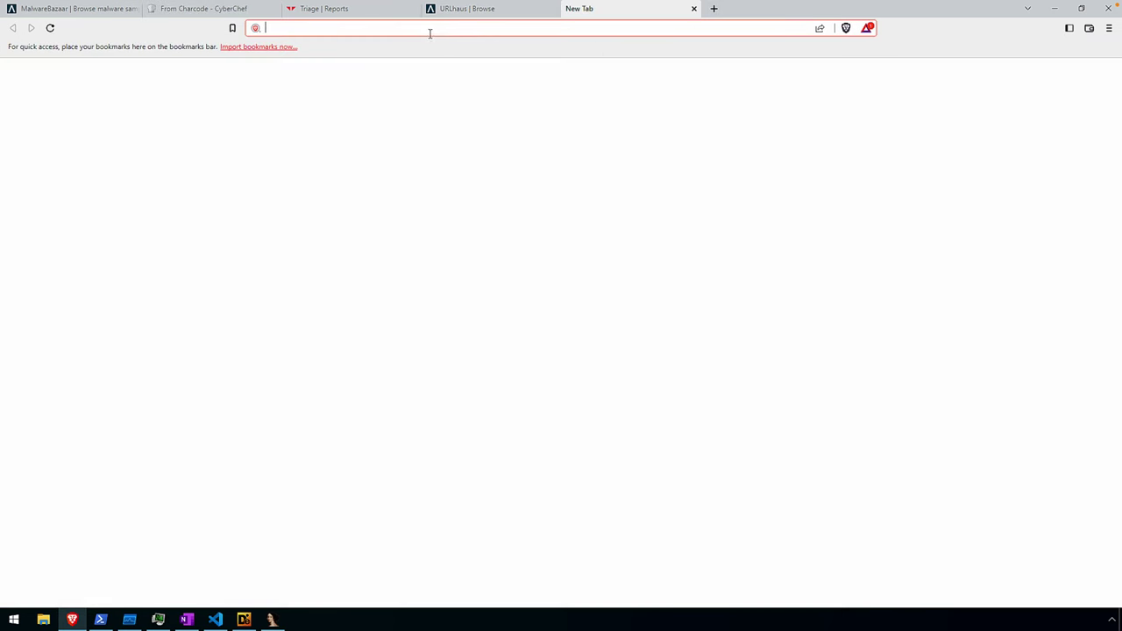
type("0xeilv")
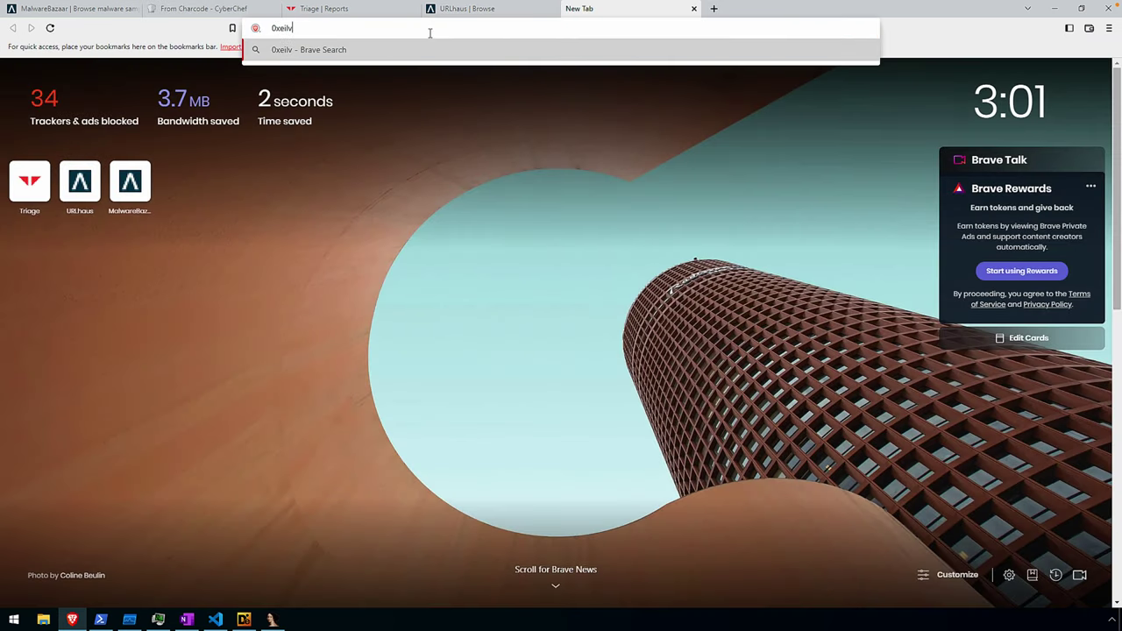
key("BackSpace")
key("BackSpace")
key("BackSpace")
type("vilc0de ")
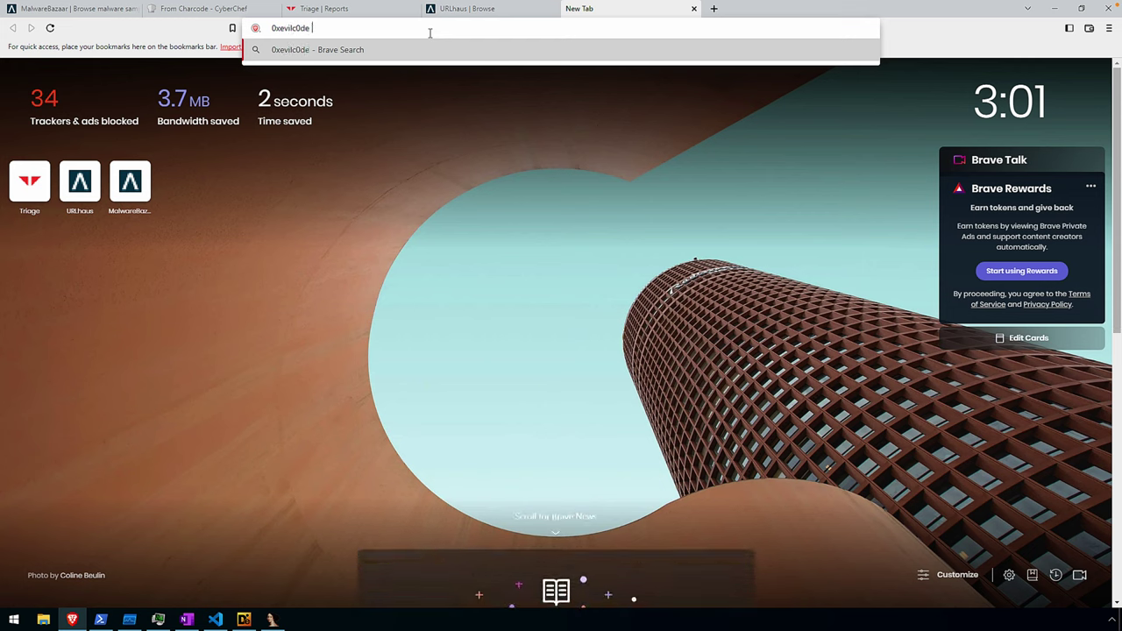
type("rundll32 debug")
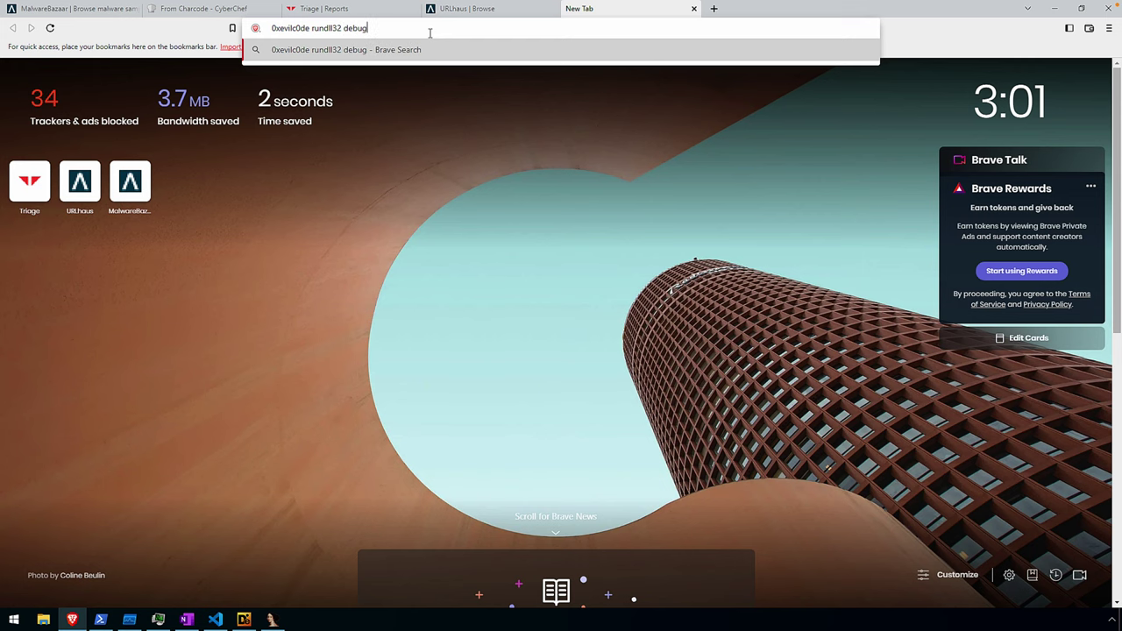
key("Return")
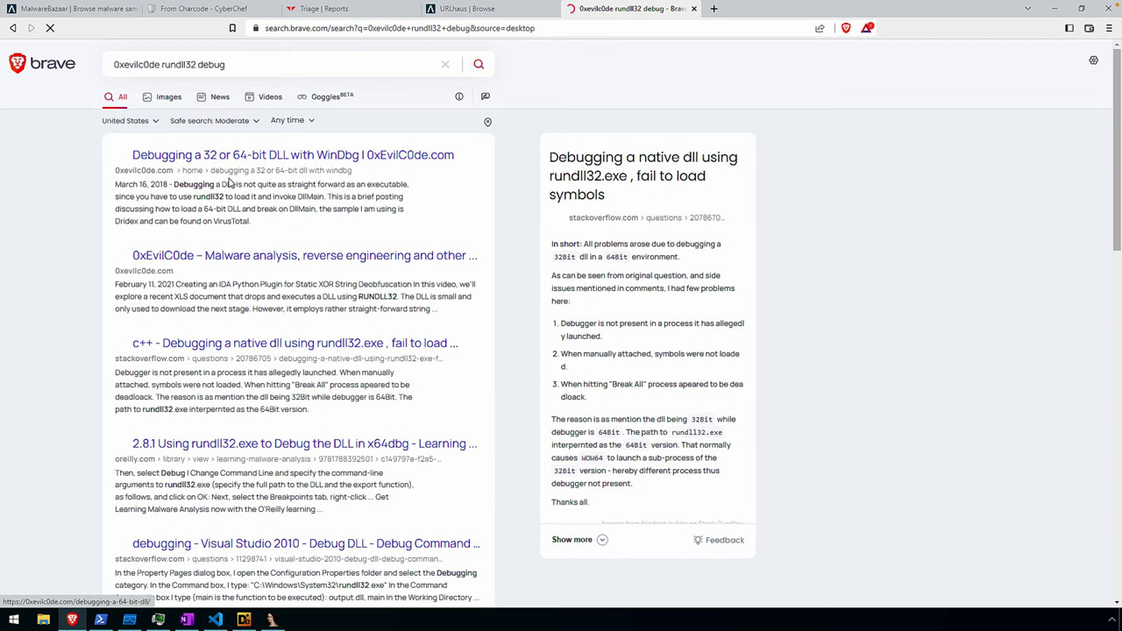
Step: Open the article "Debugging a 32 or 64-bit DLL with WinDbg" and review its rundll32 arguments and the sxe ld dridex command
left_click(274, 166)
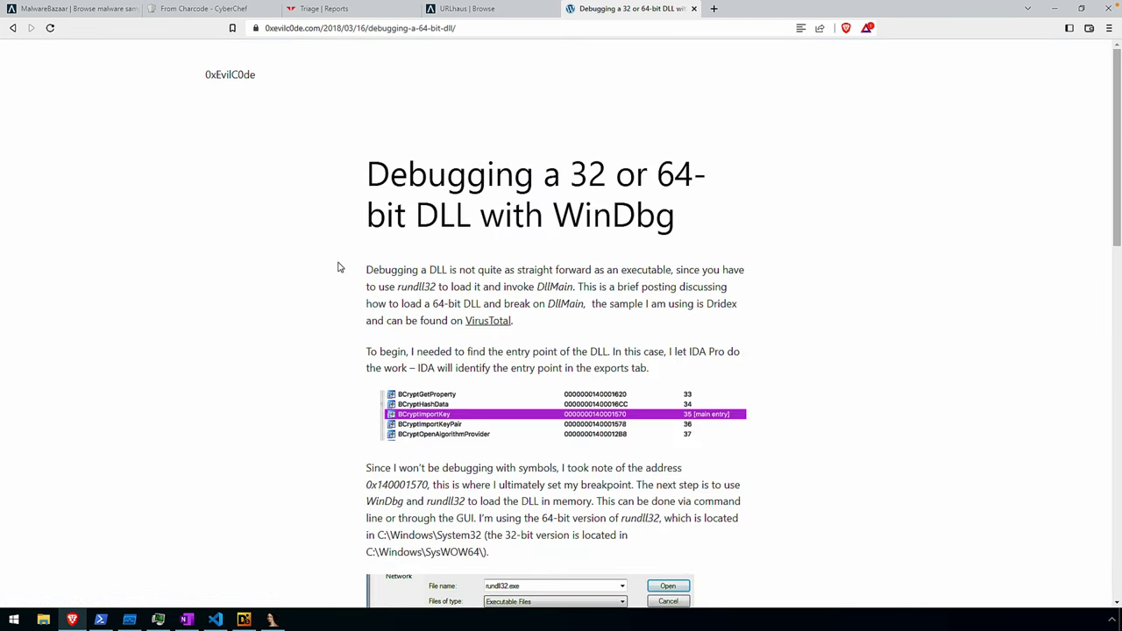
scroll(340, 267, "down", 6)
scroll(340, 266, "up", 1)
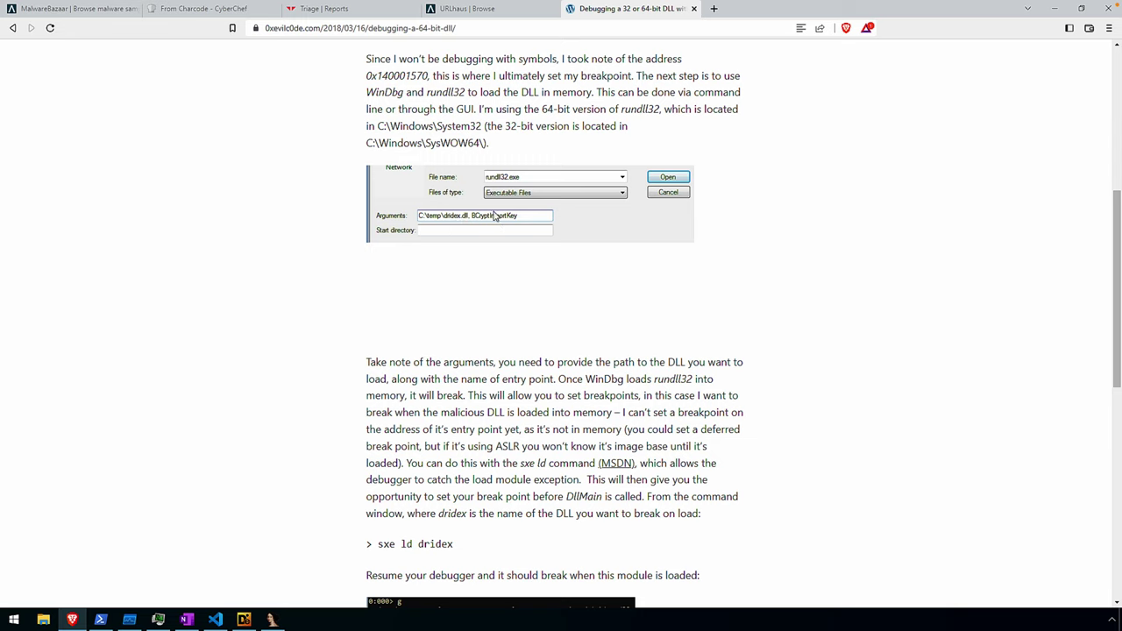
scroll(474, 218, "down", 4)
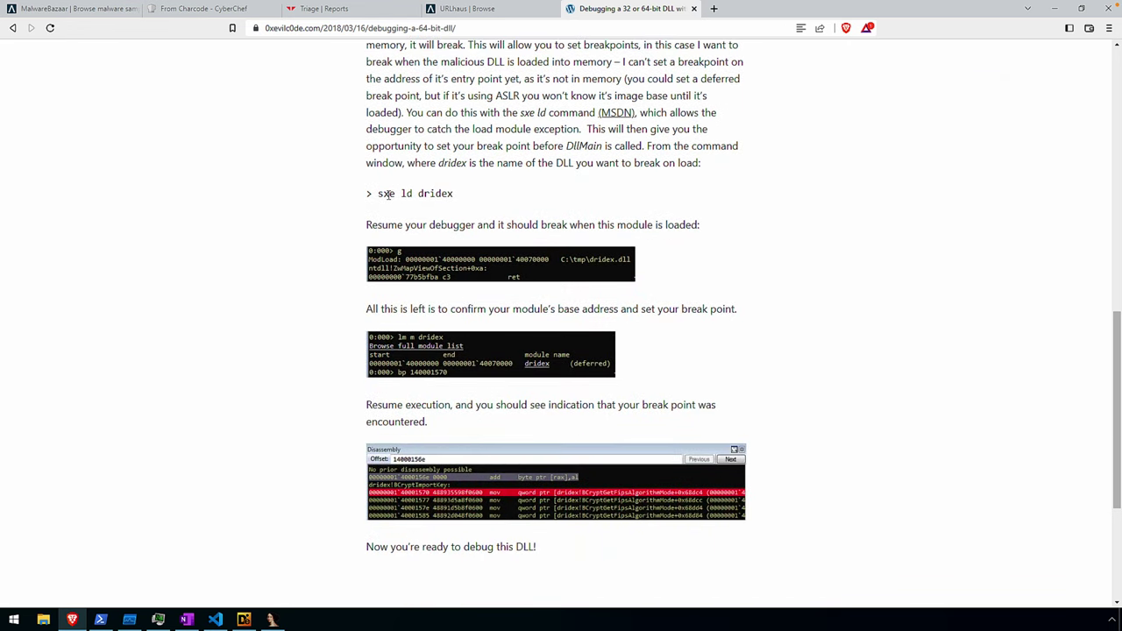
left_click_drag(456, 198, 383, 194)
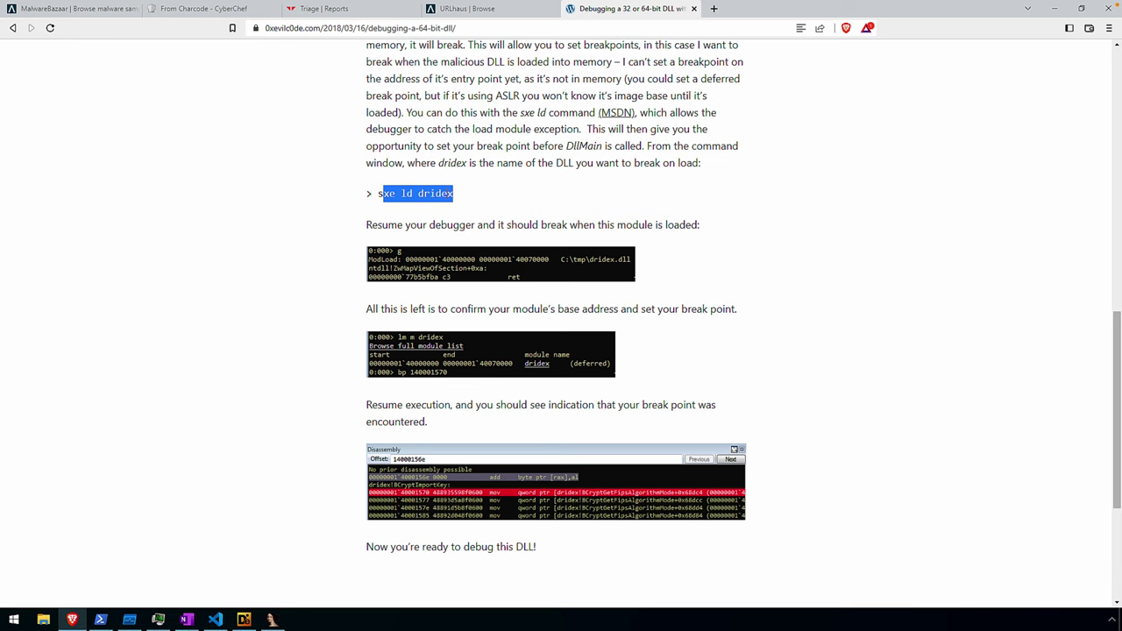
Step: Review the article's sxe ld module name against the DLL path and entry point in the rundll32 arguments
left_click_drag(454, 196, 418, 196)
scroll(513, 175, "up", 2)
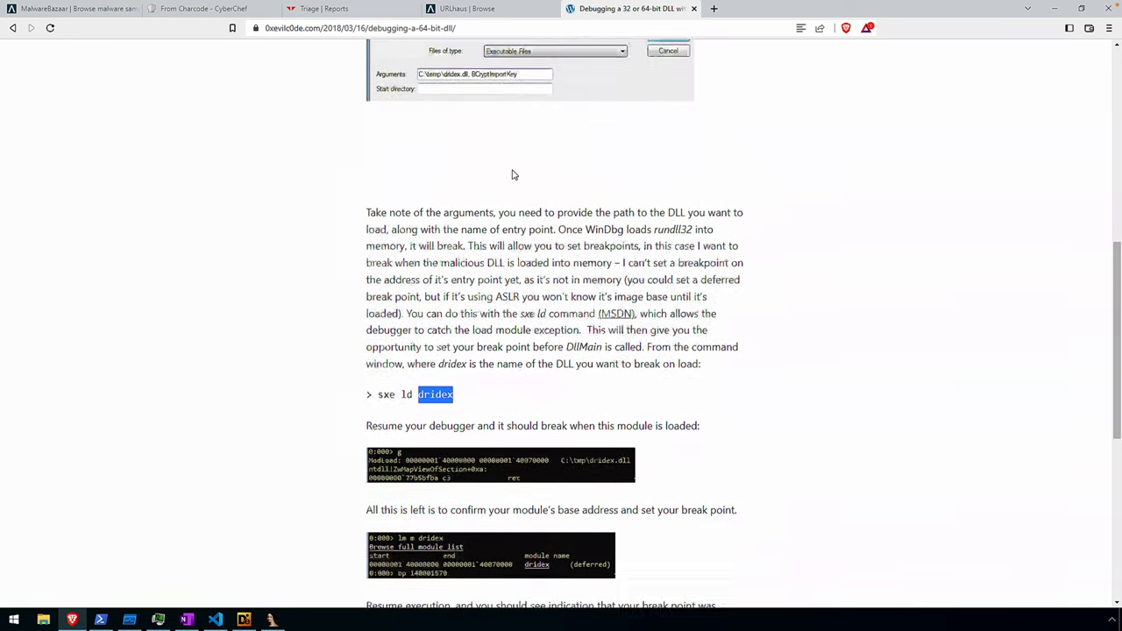
scroll(514, 175, "up", 2)
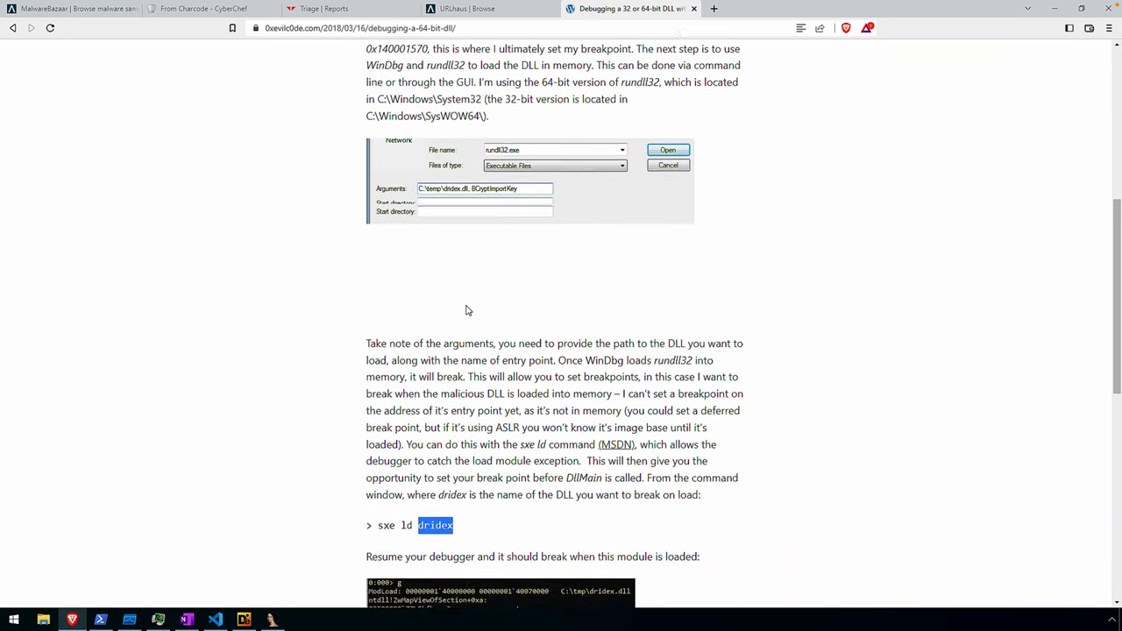
scroll(467, 310, "down", 2)
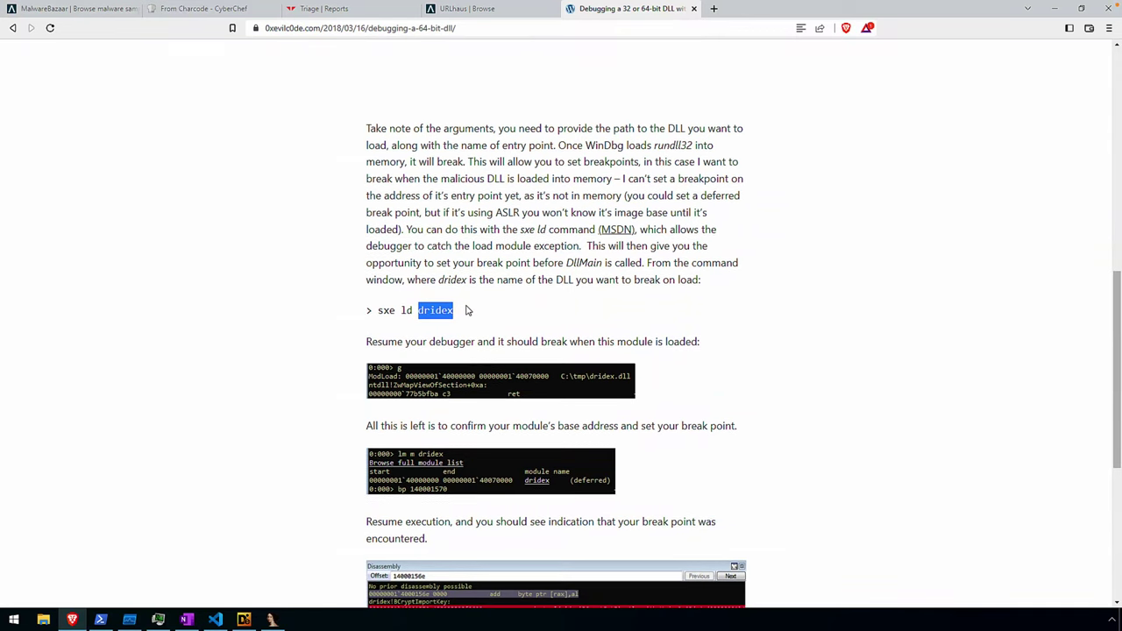
Step: Switch to IDA, find the Wind export of 187737.dat and follow its code to the Wind_0 routine
left_click(272, 620)
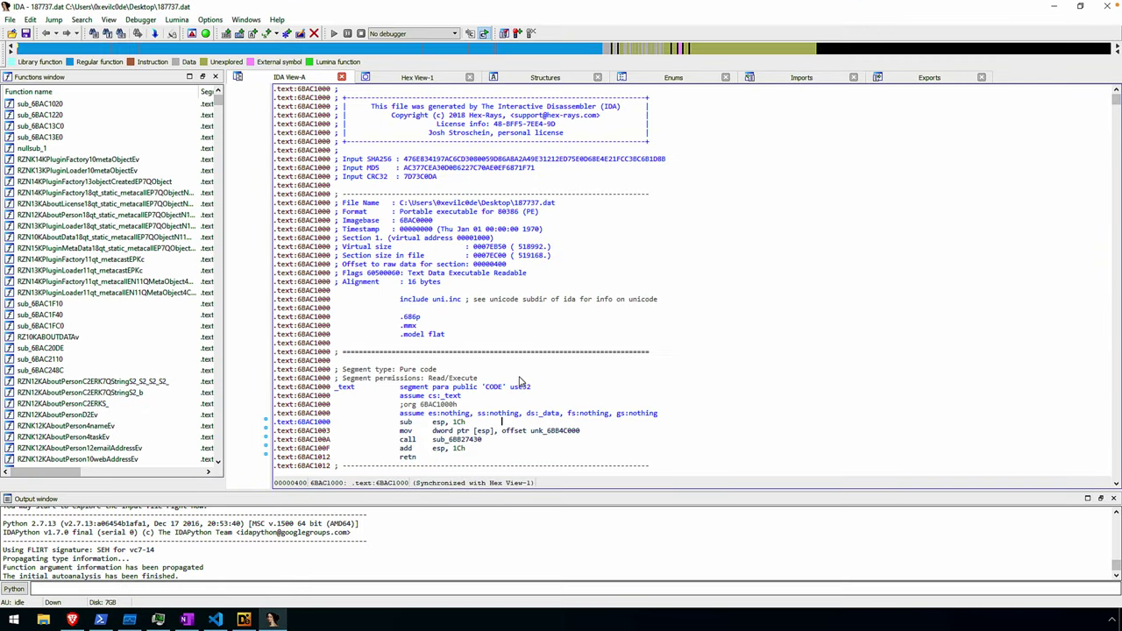
scroll(508, 372, "down", 1)
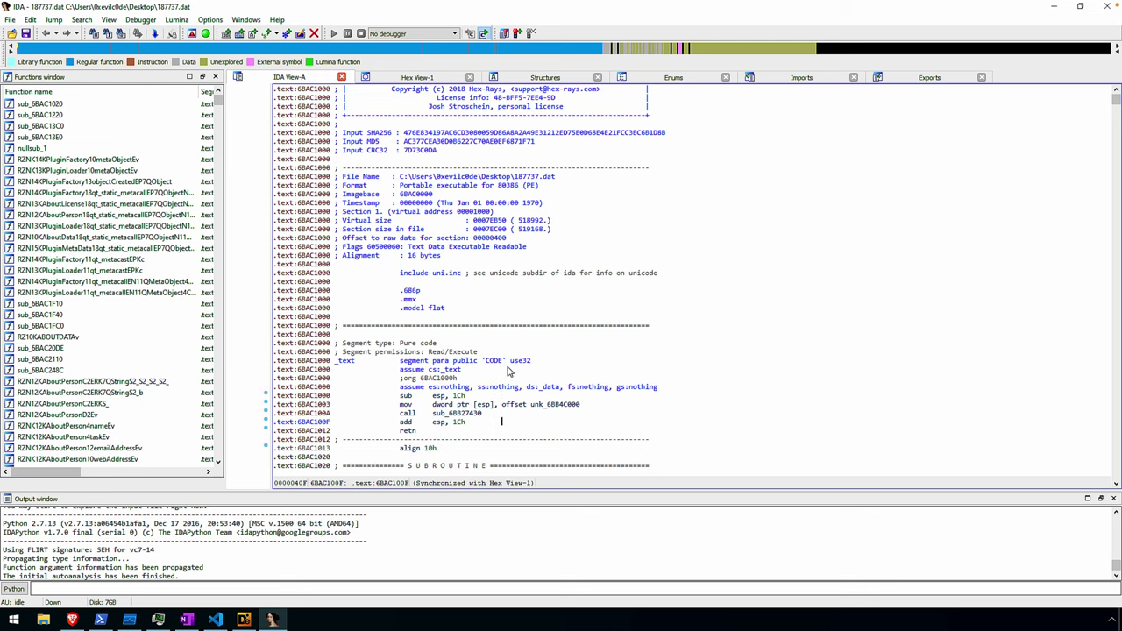
left_click(929, 78)
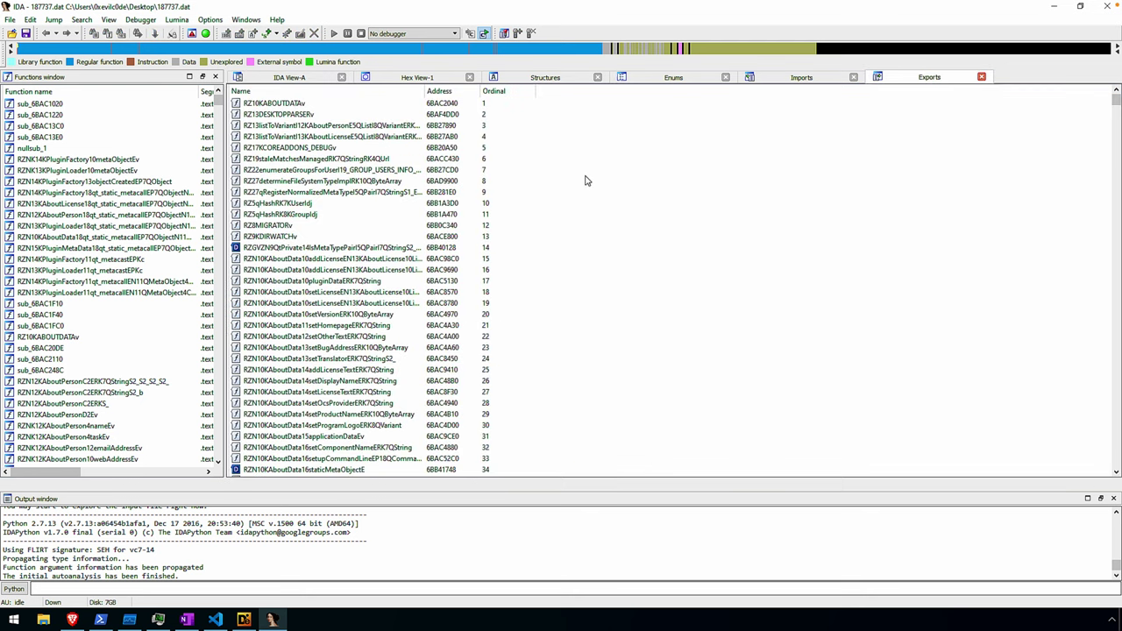
scroll(318, 244, "down", 1)
left_click(304, 283)
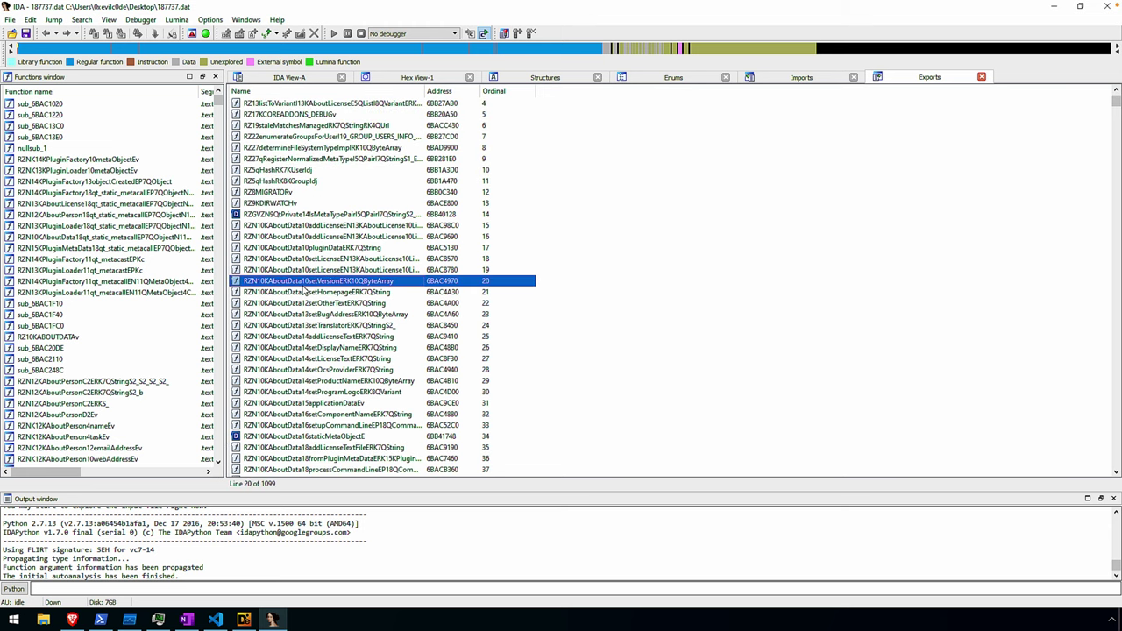
type("wind")
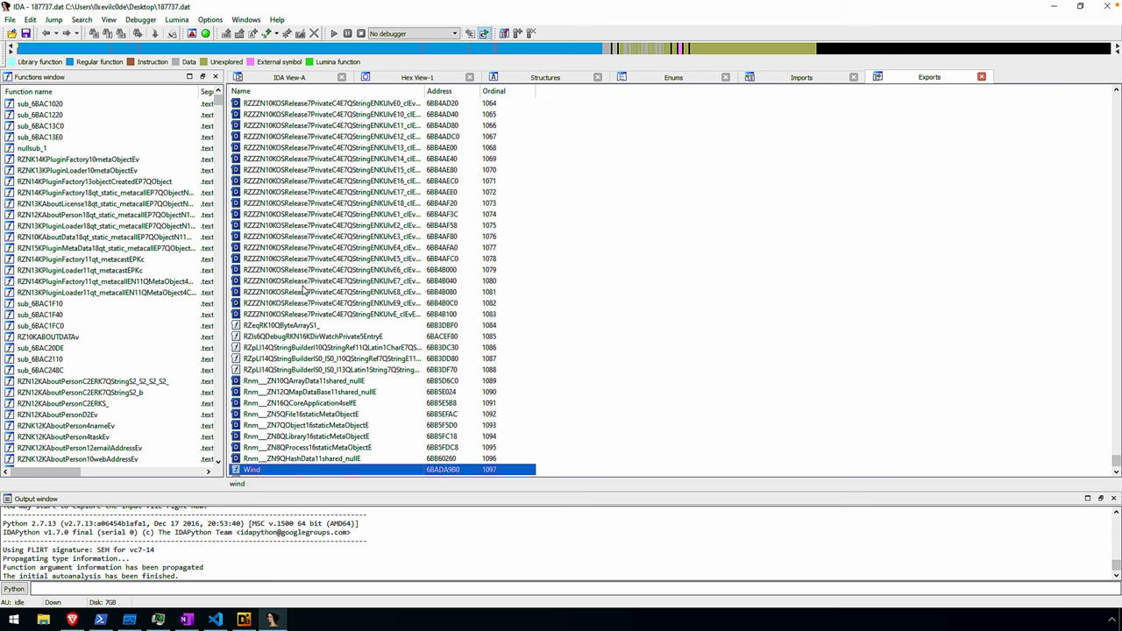
double_click(254, 469)
double_click(609, 313)
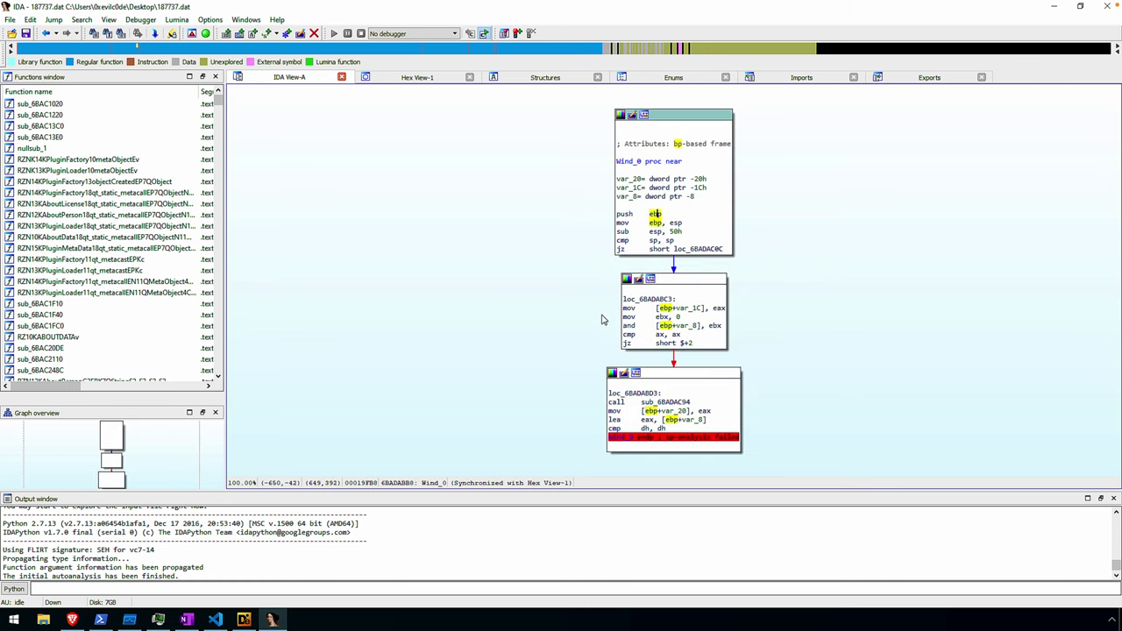
Step: Inspect the call to sub_6BADAC94 in Wind_0 and return to the Wind_0 graph
left_click_drag(471, 356, 372, 324)
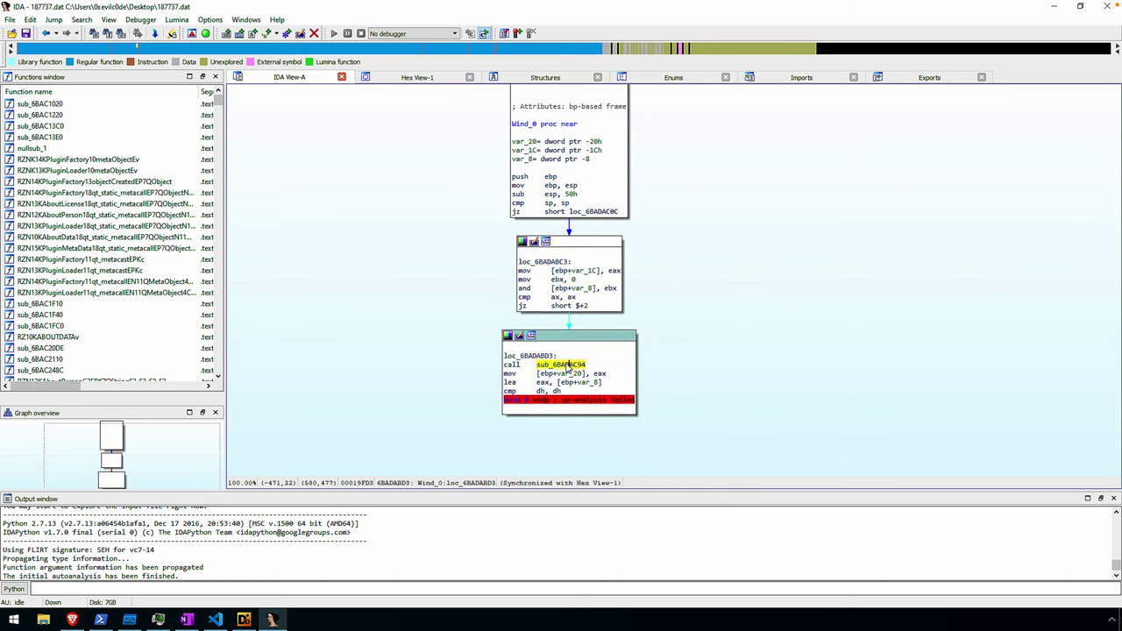
double_click(568, 364)
key("Escape")
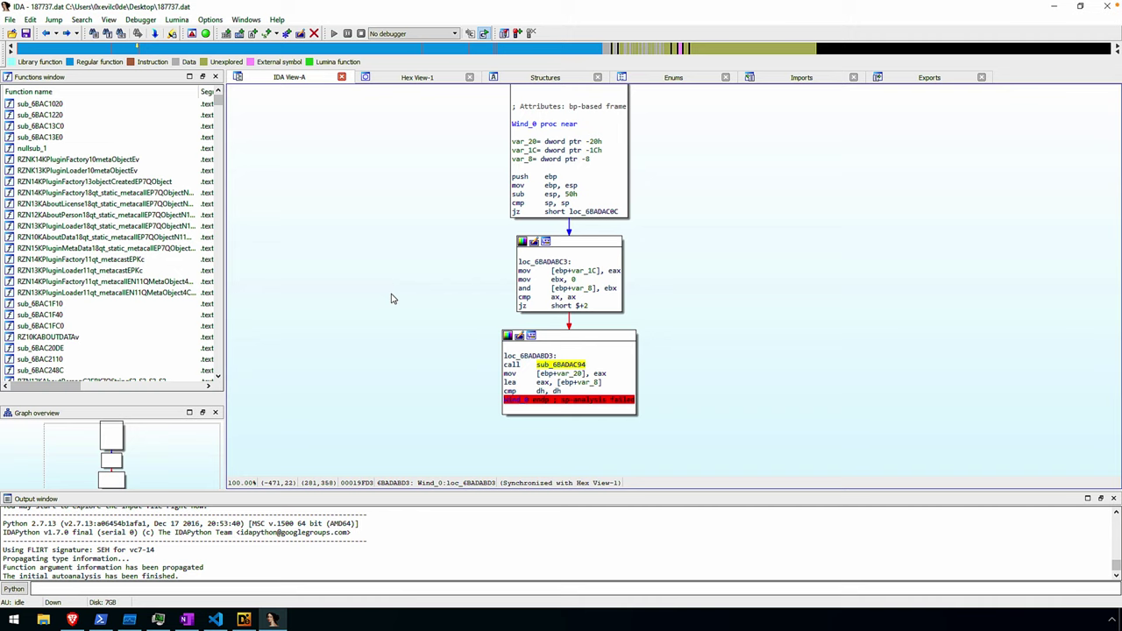
scroll(393, 298, "up", 3)
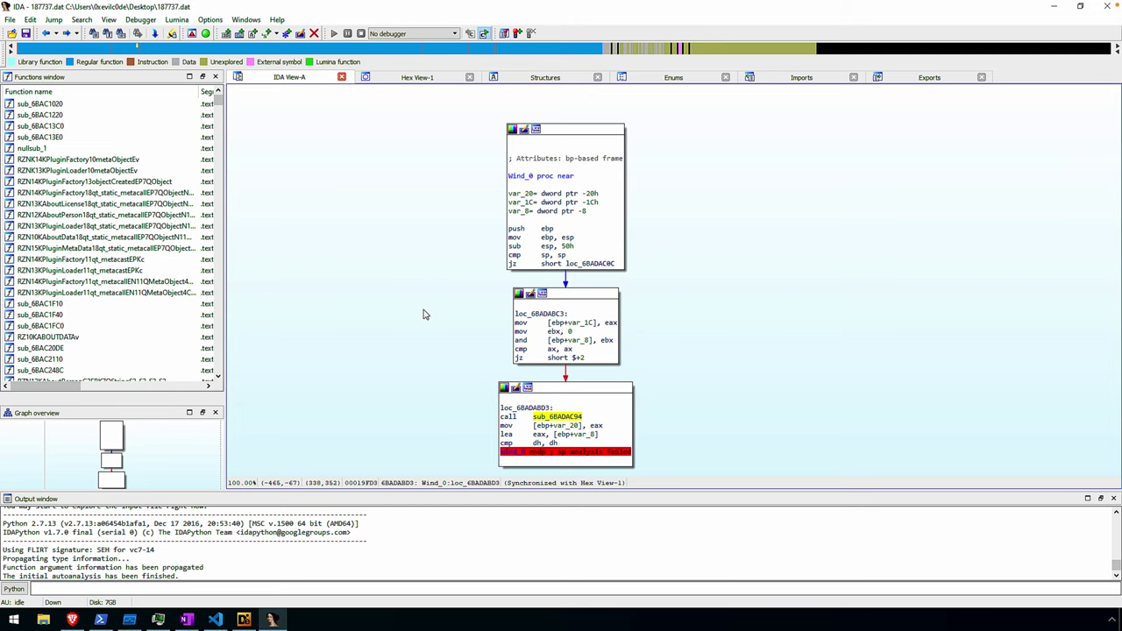
key("super+alt+n")
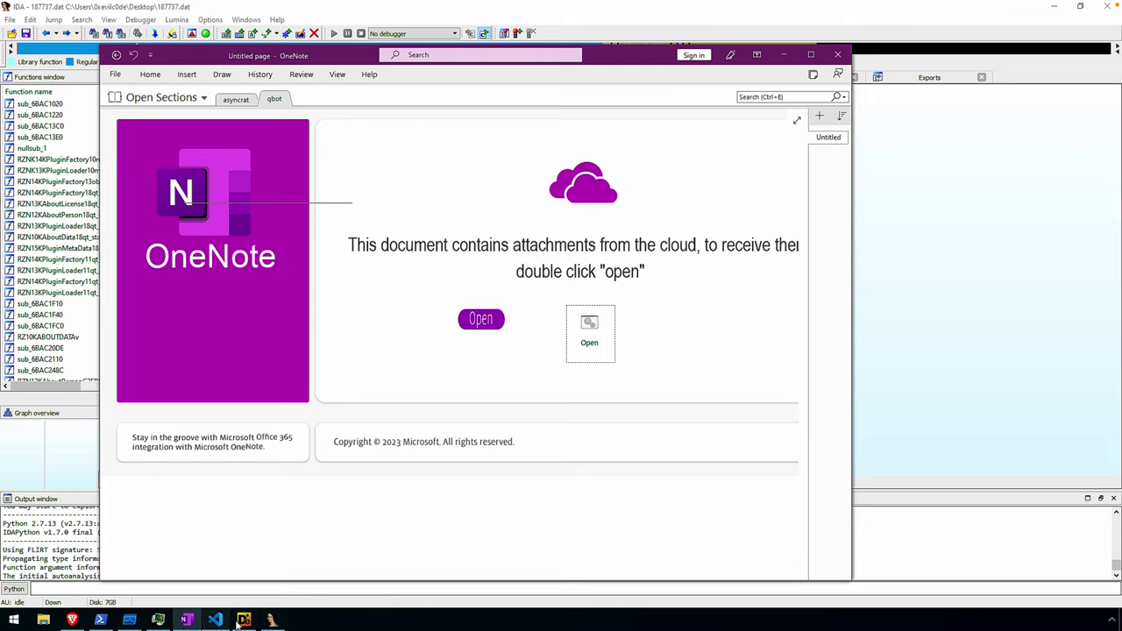
left_click(72, 620)
left_click(206, 9)
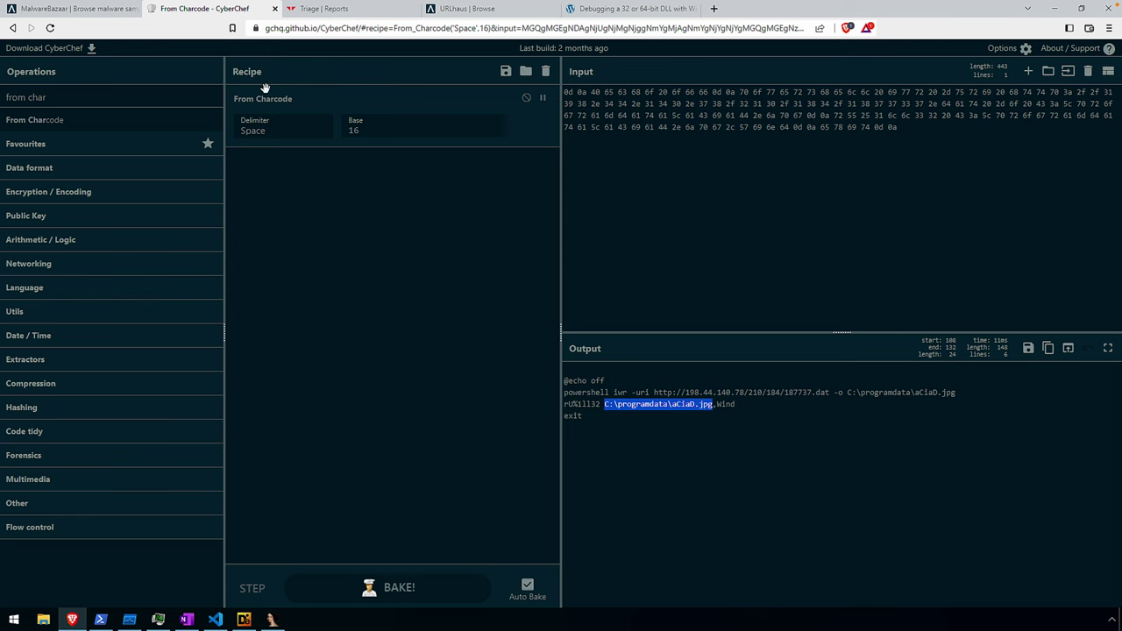
left_click(649, 415)
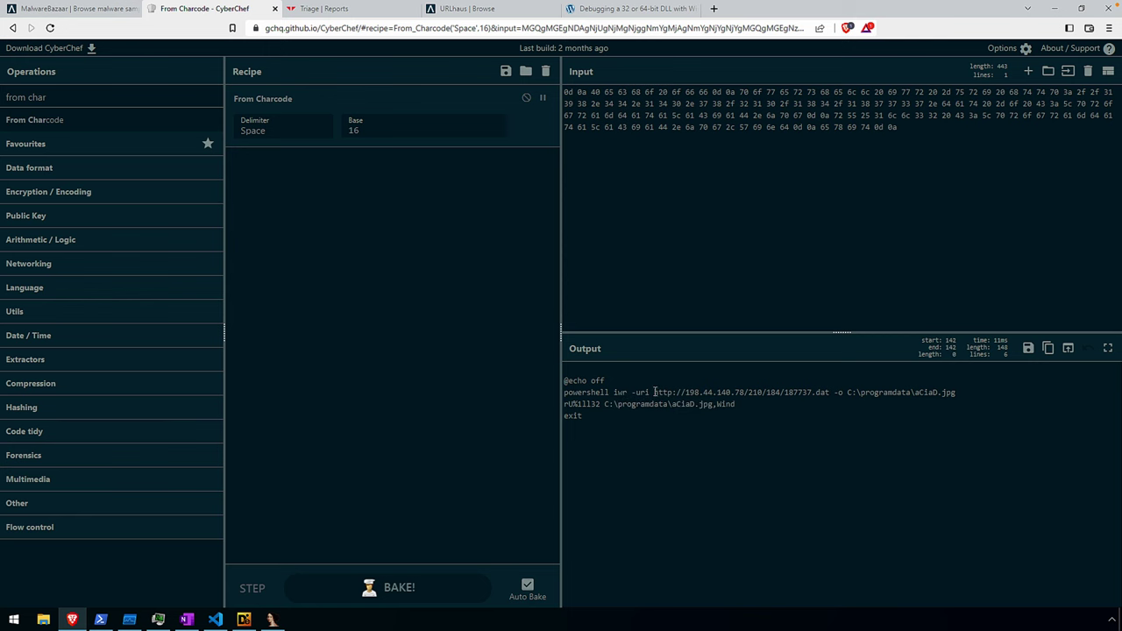
left_click_drag(654, 392, 829, 391)
key("ctrl+c")
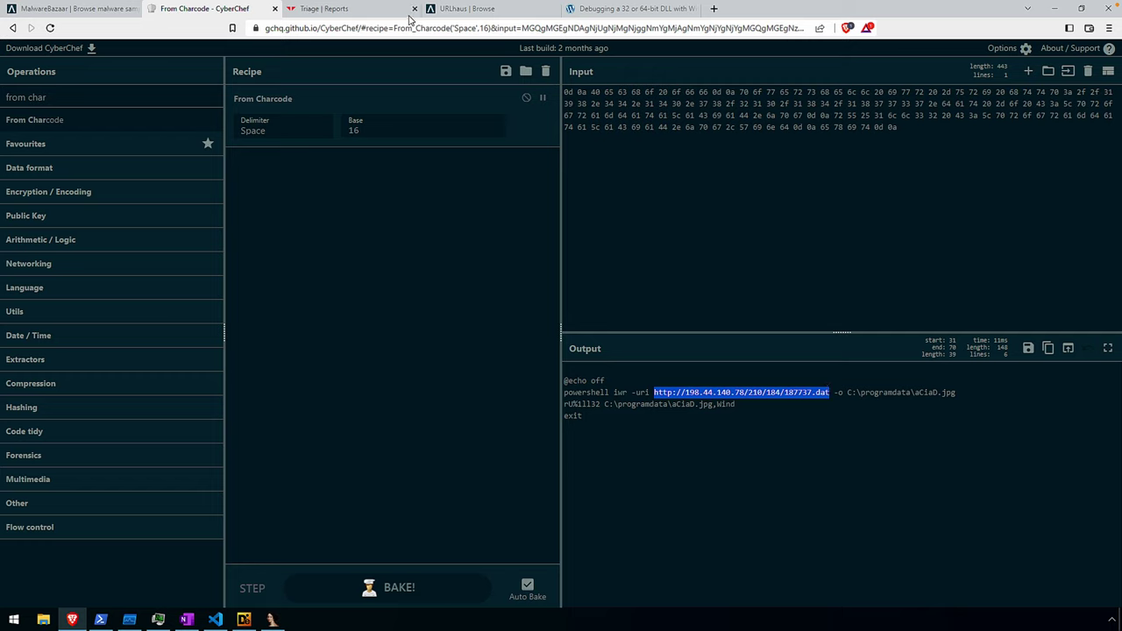
left_click(442, 12)
left_click(298, 375)
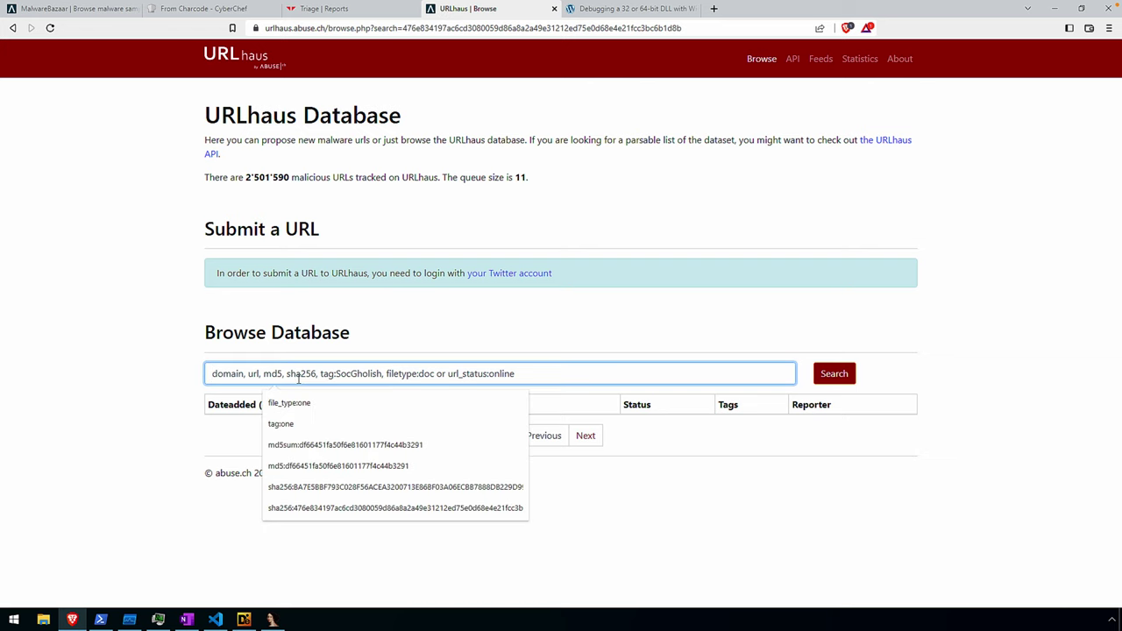
key("ctrl+v")
key("Return")
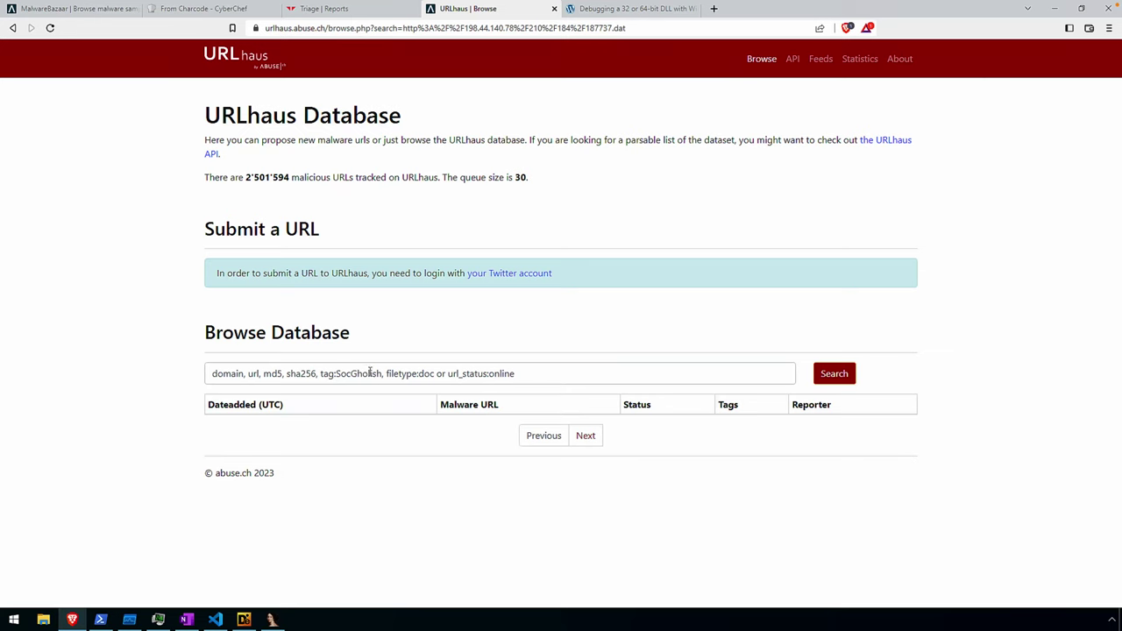
left_click(370, 372)
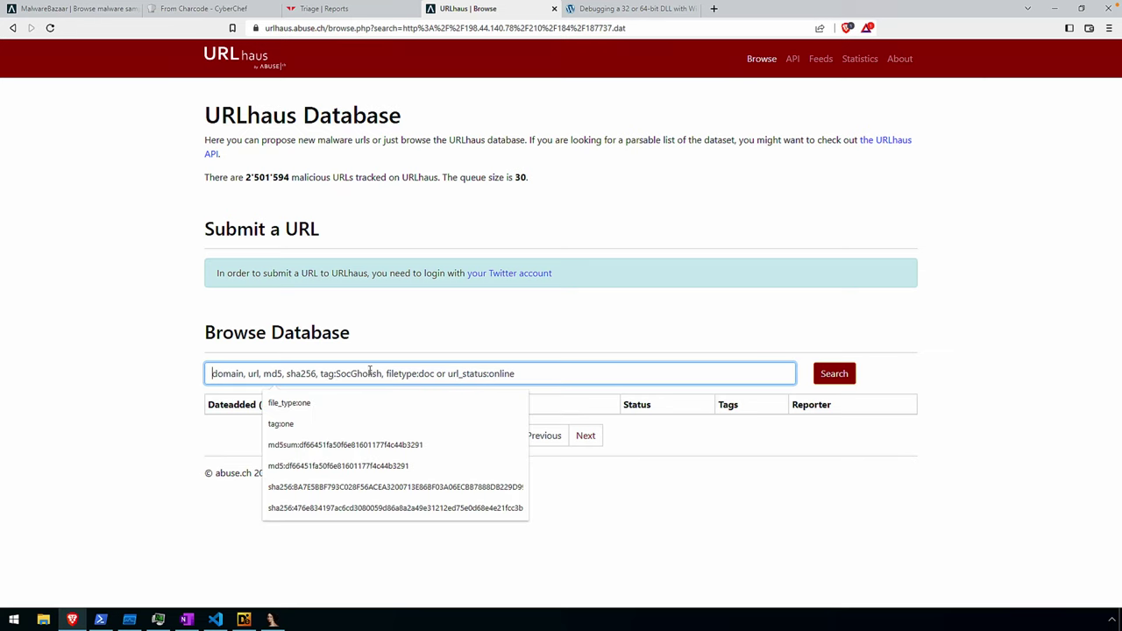
left_click(125, 356)
left_click(235, 374)
left_click(173, 343)
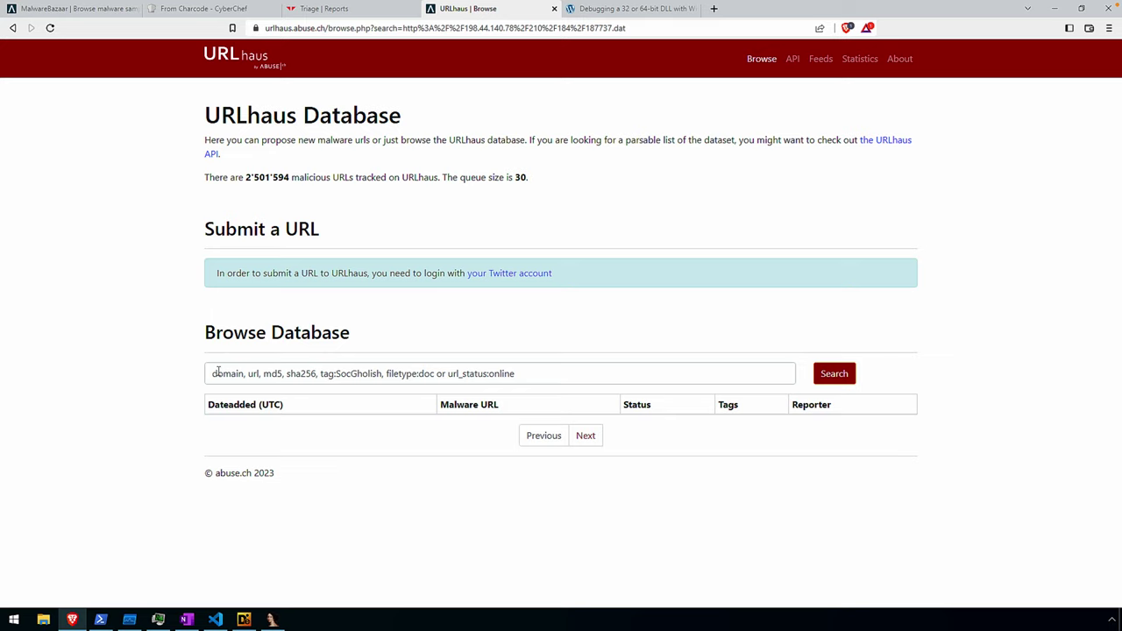
left_click(213, 373)
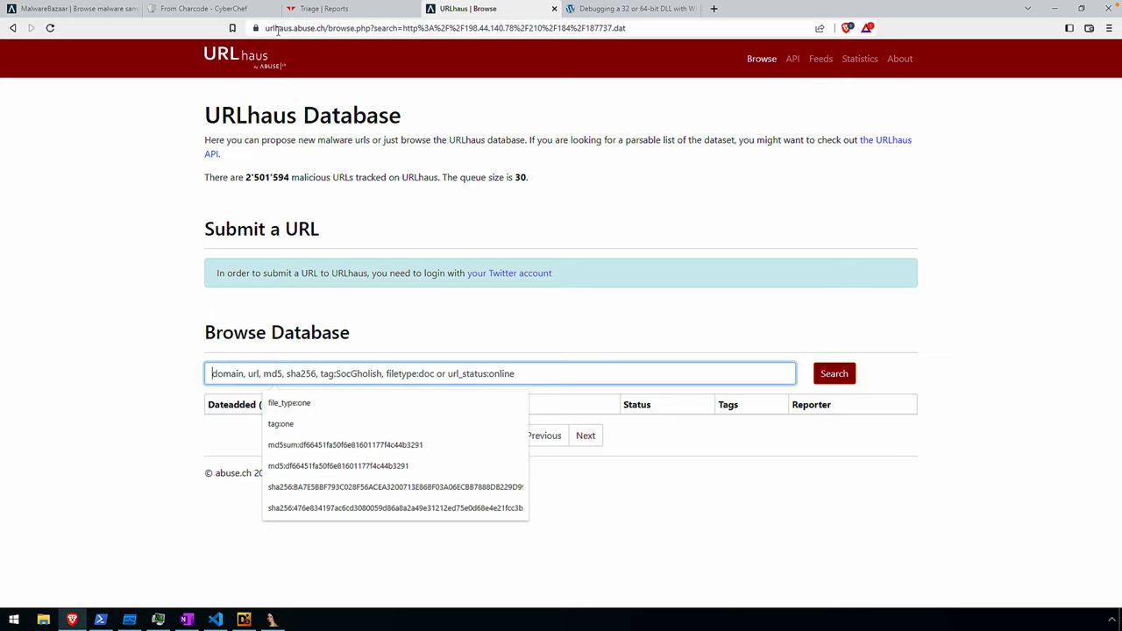
Step: Review the Triage report search, the download URL in the CyberChef output and the MalwareBazaar hash search
left_click(328, 9)
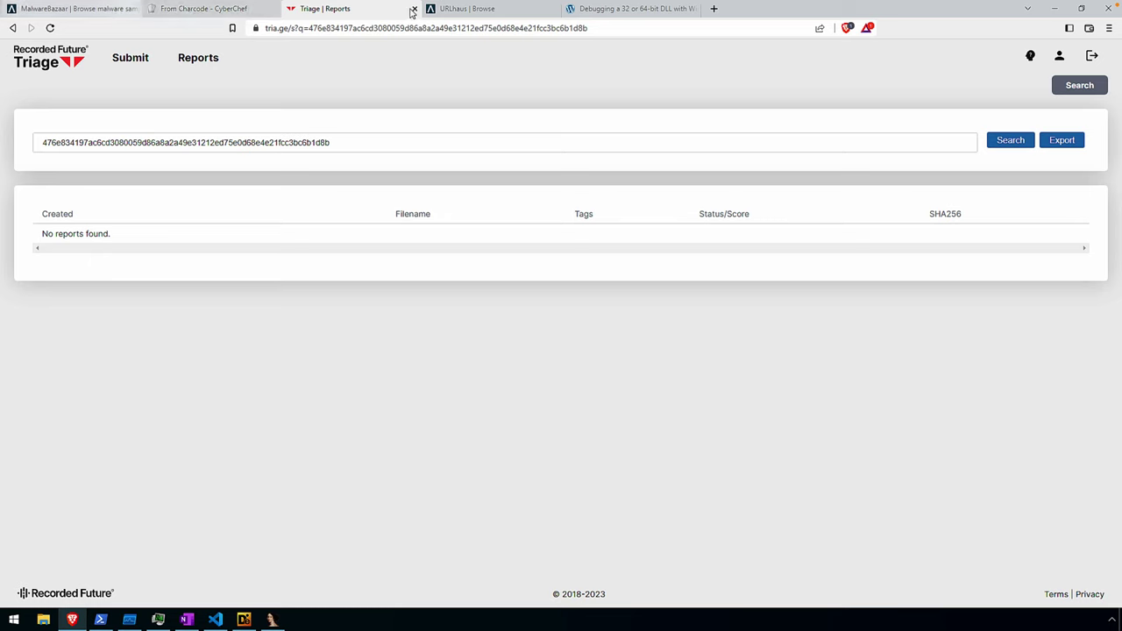
left_click(197, 10)
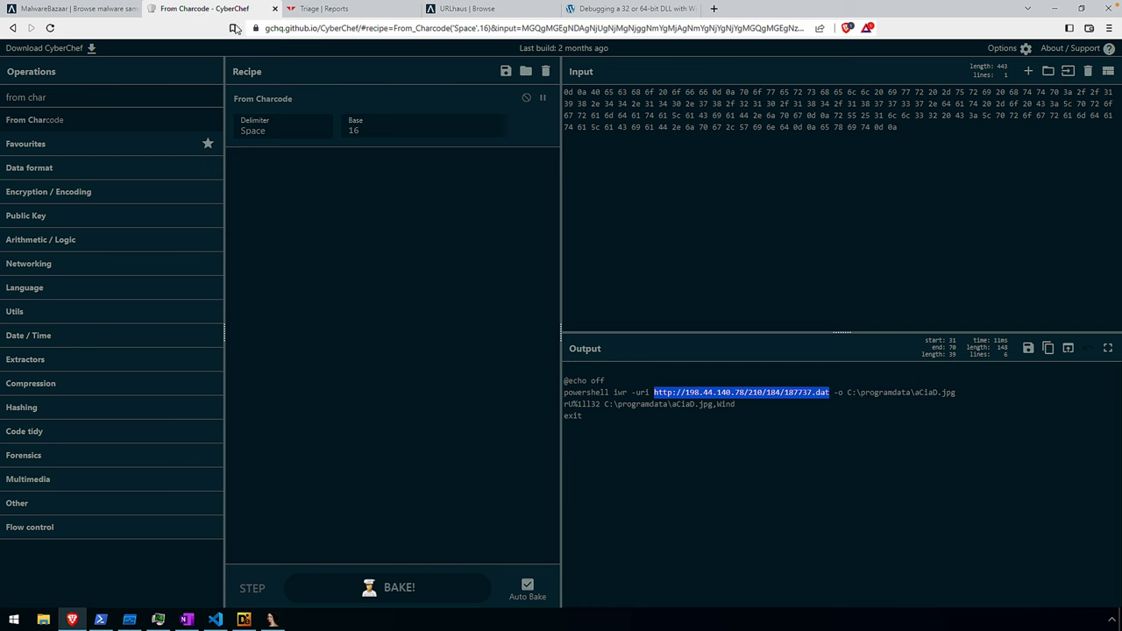
left_click(809, 405)
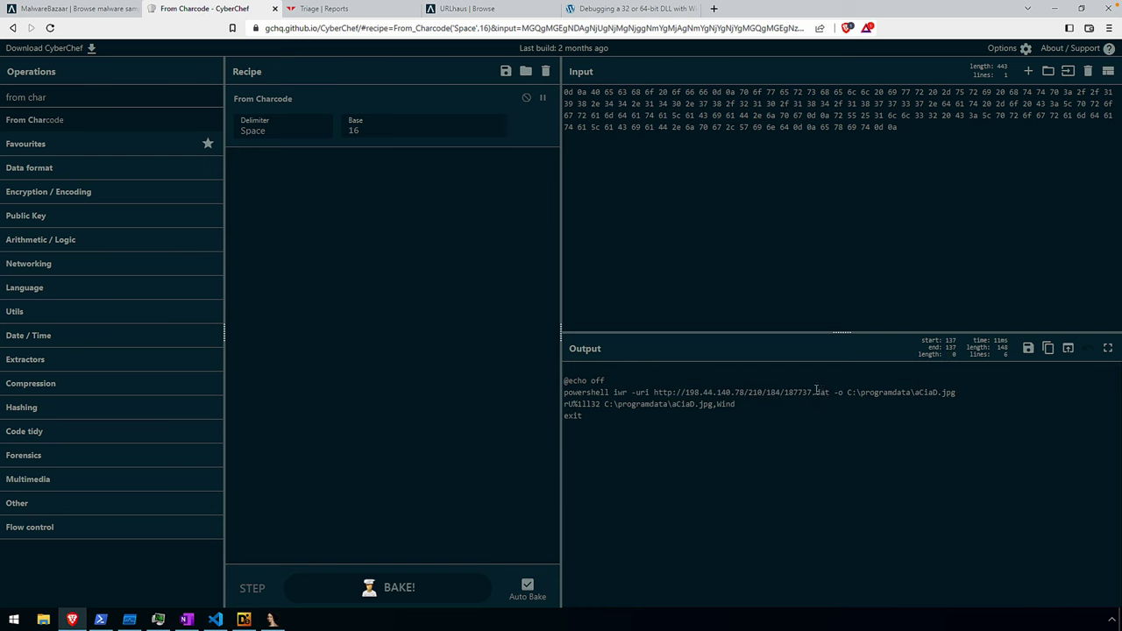
left_click_drag(816, 392, 659, 392)
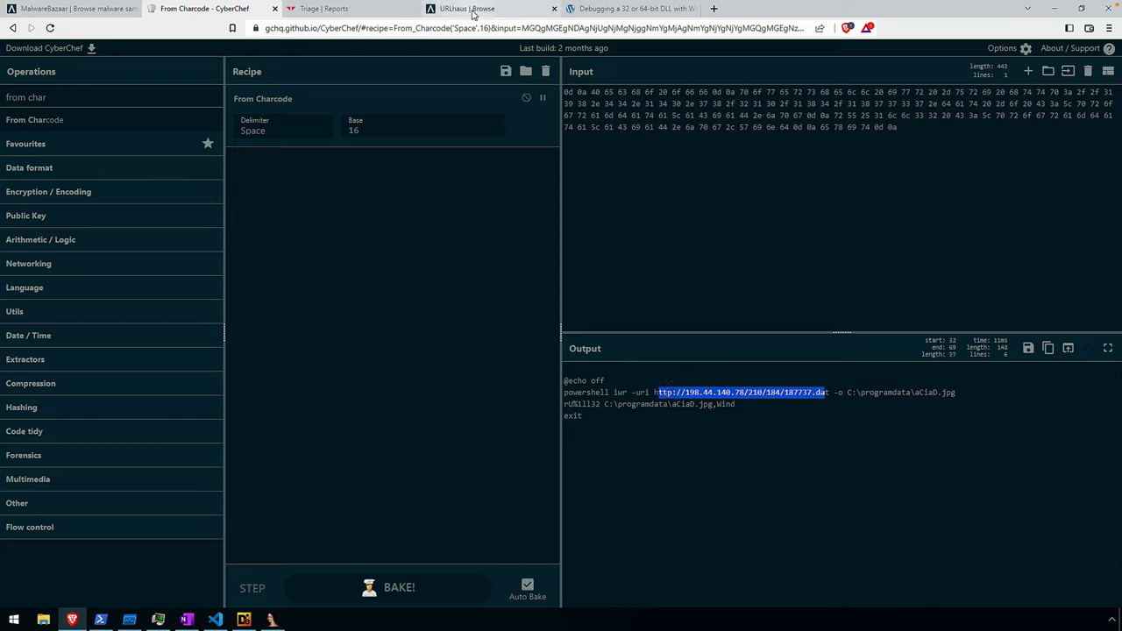
left_click(79, 9)
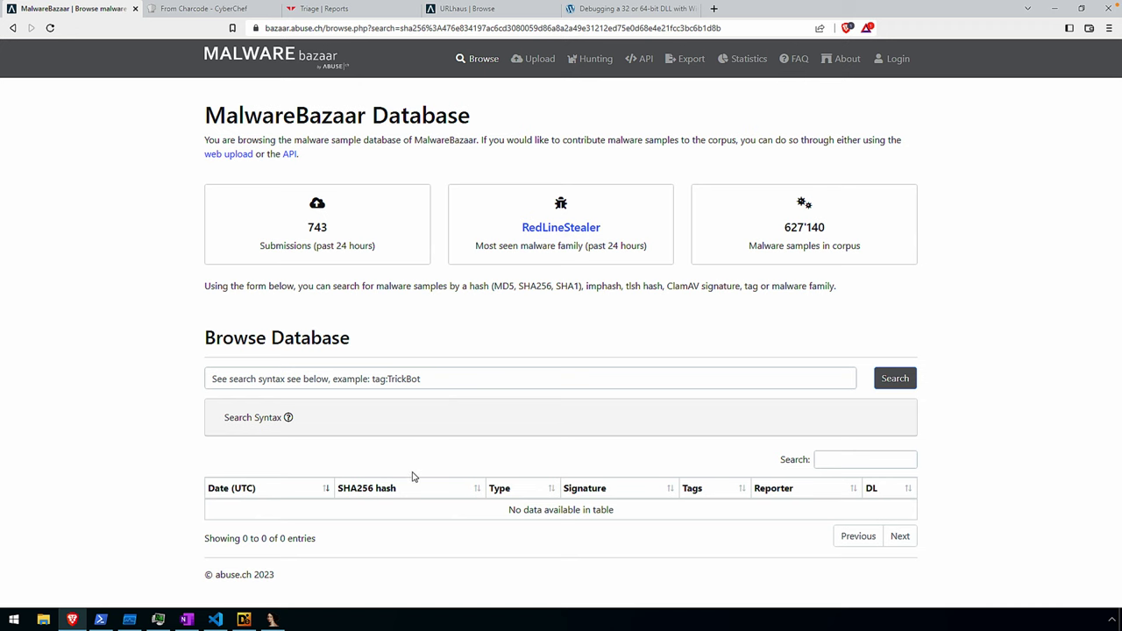